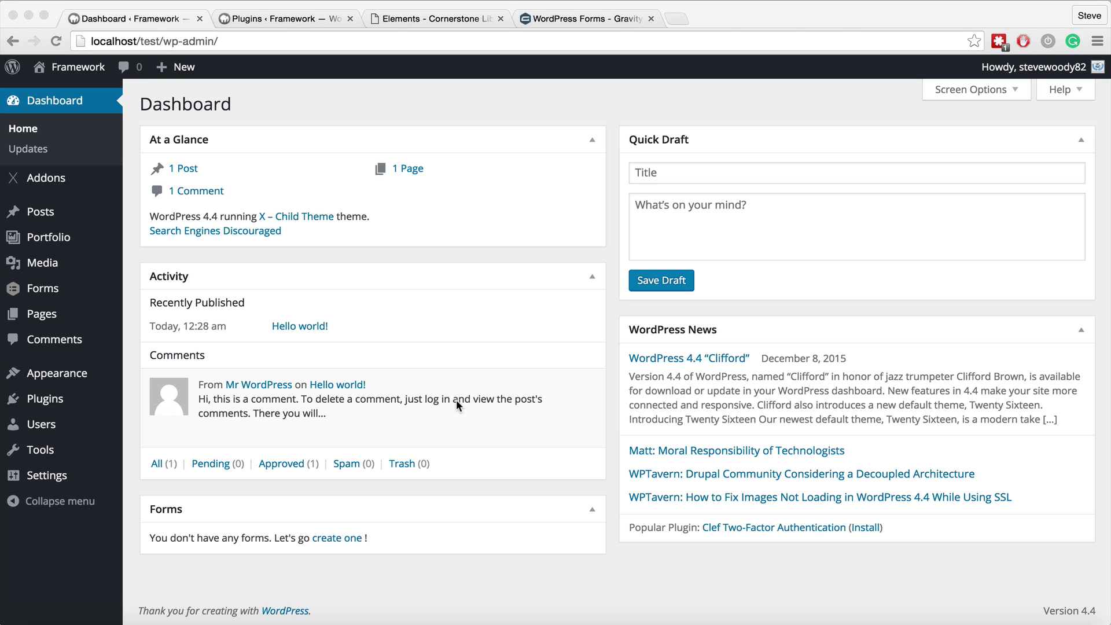
Step: Switch to the Plugins tab listing Cornerstone, Cornerstone Modal and Gravity Forms as active
click(283, 17)
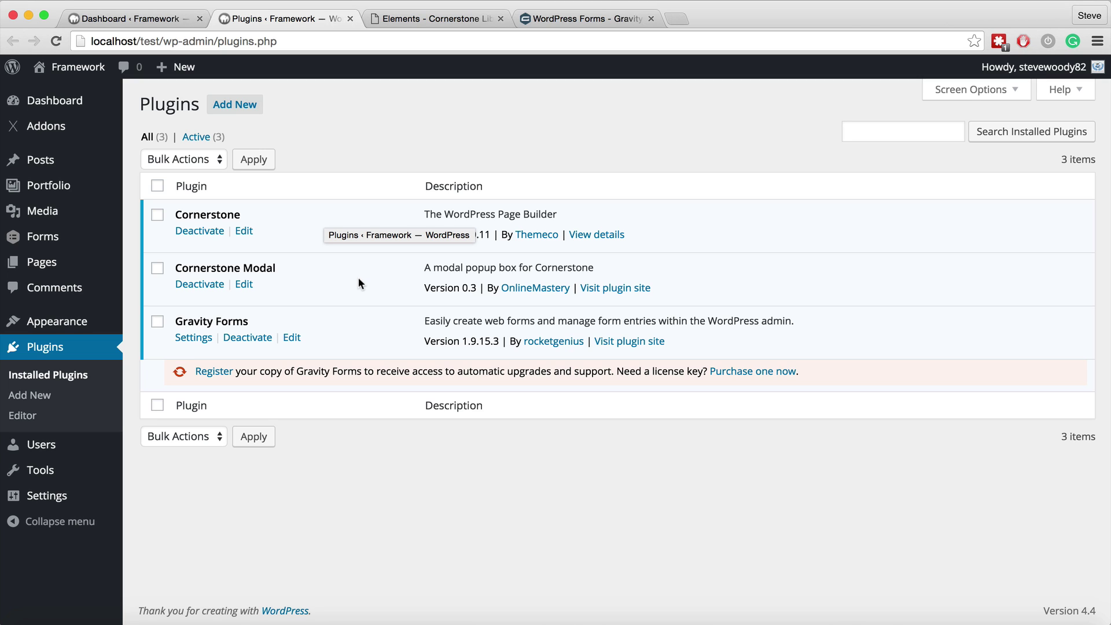
Step: Look over the Cornerstone Library and Gravity Forms tabs, then close both tabs
click(463, 20)
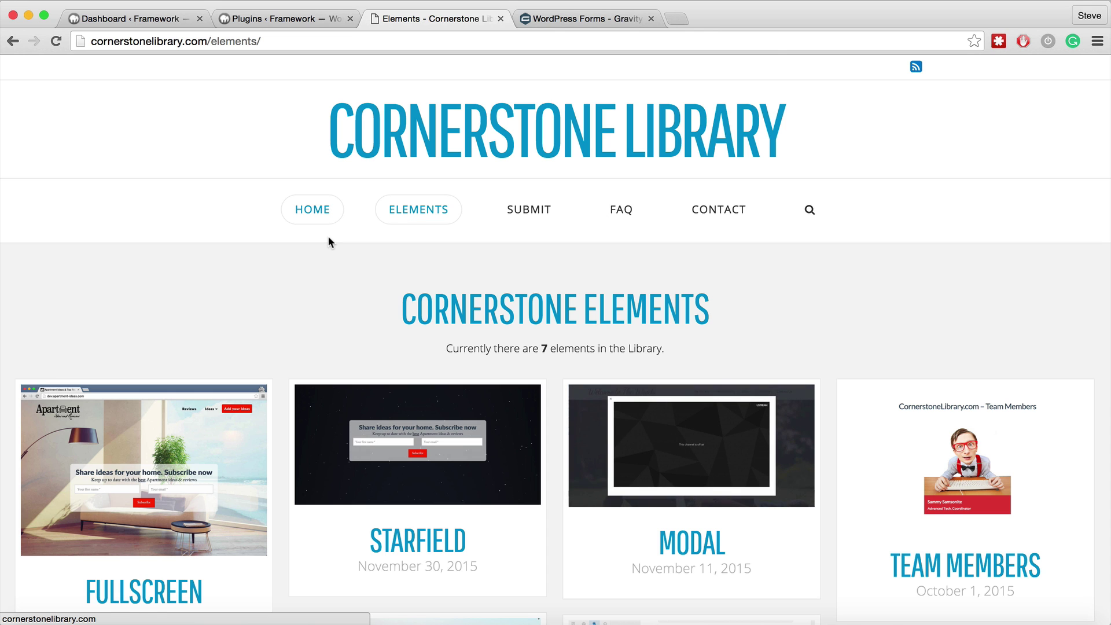
click(269, 19)
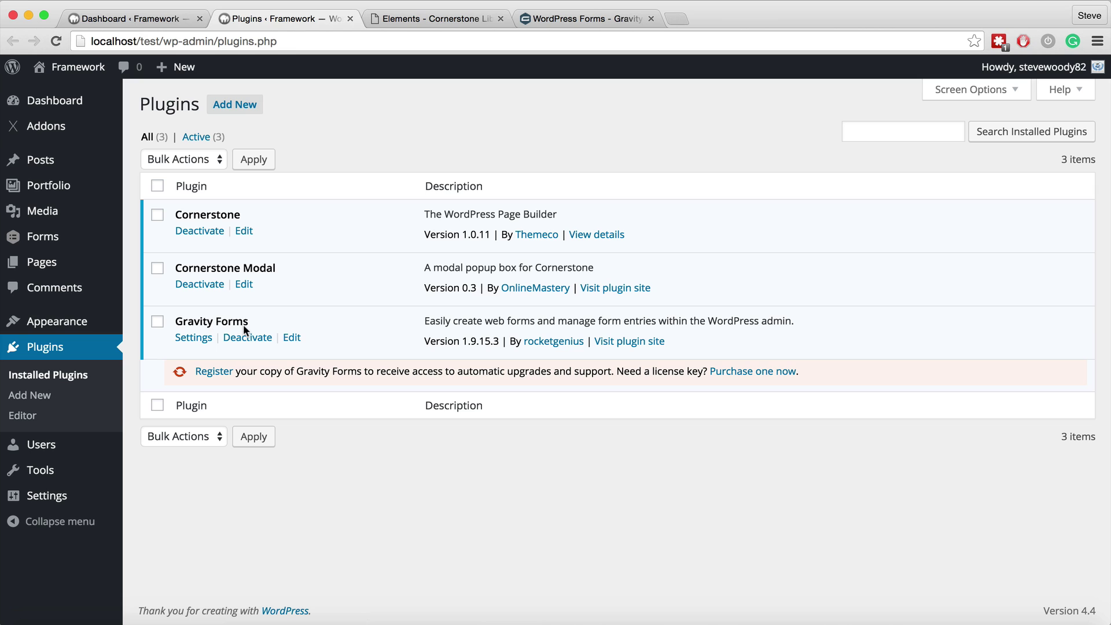
click(584, 18)
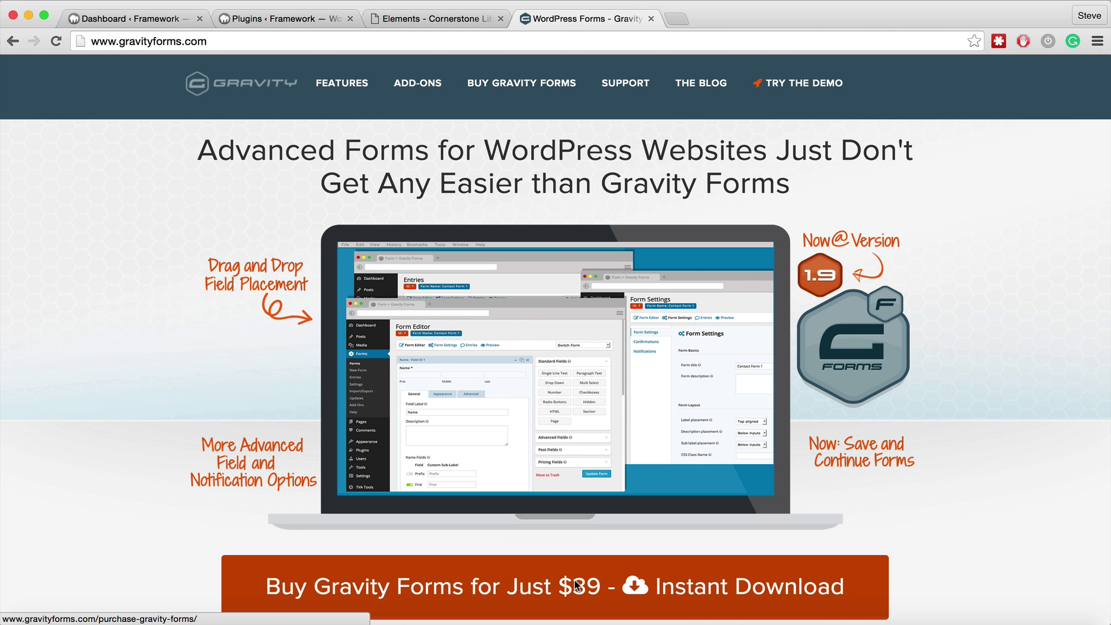
click(651, 19)
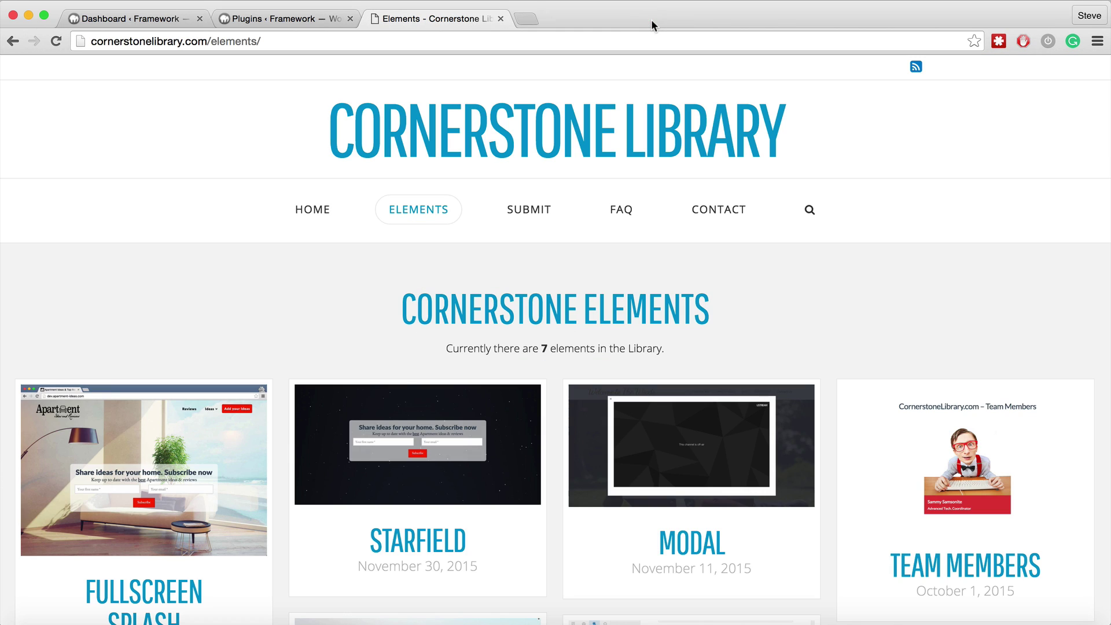
click(501, 18)
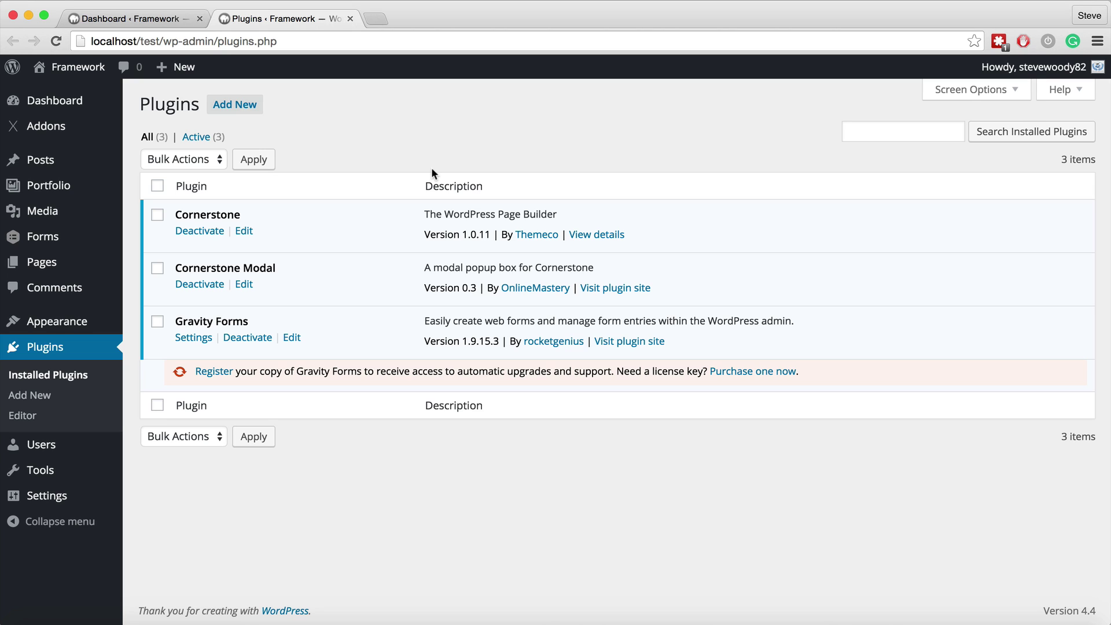
Step: Open the site's front page in a new tab and view its 'Hello world!' post
mouse_move(76, 68)
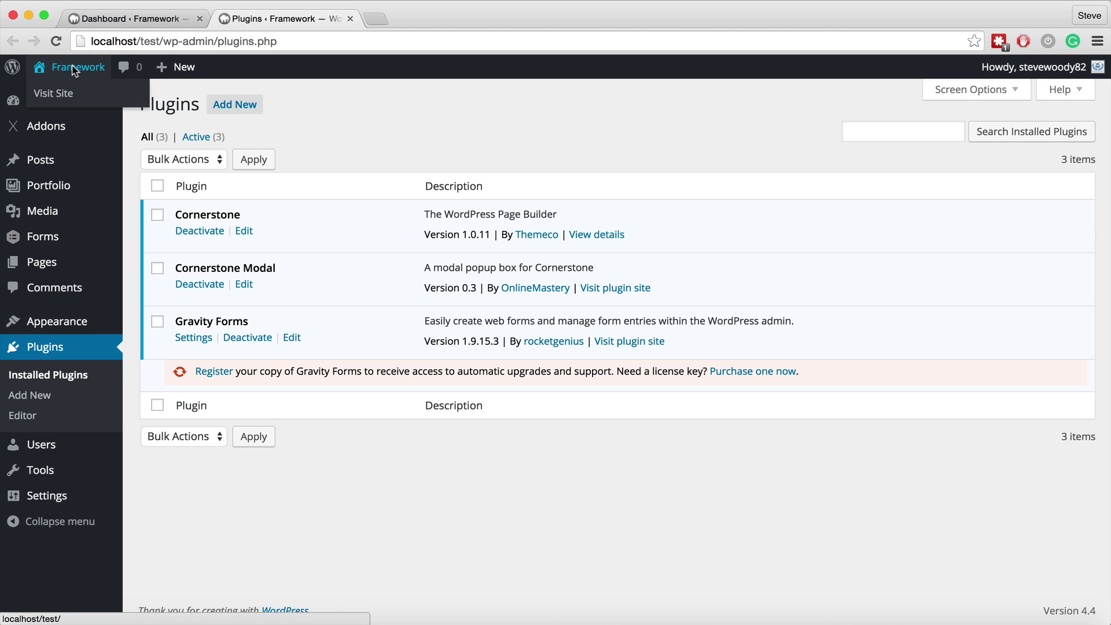
right_click(67, 93)
click(73, 102)
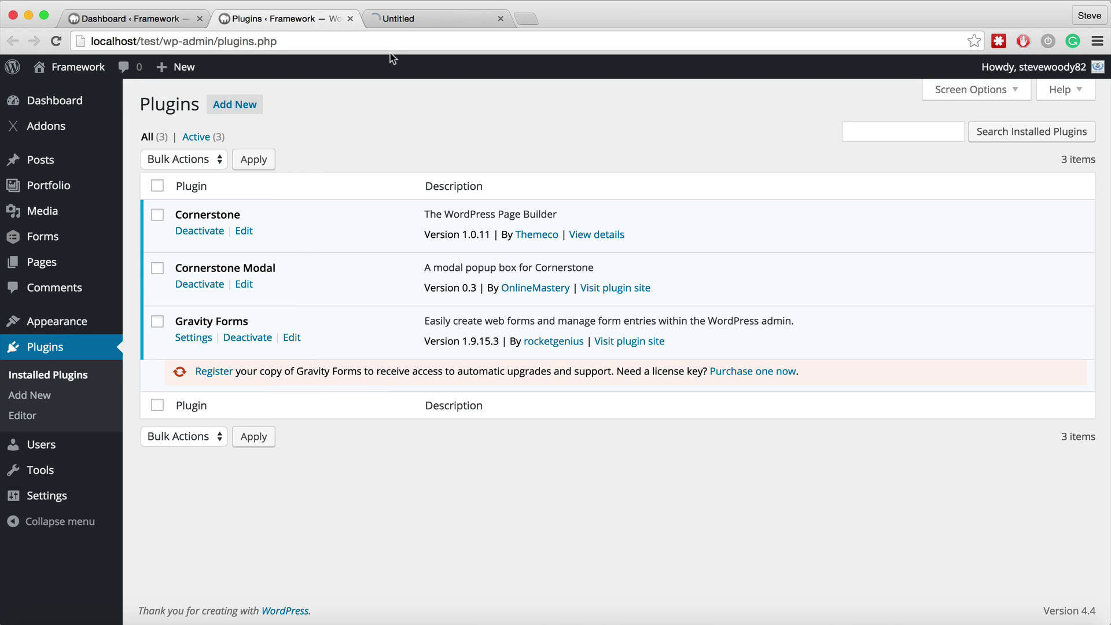
click(421, 17)
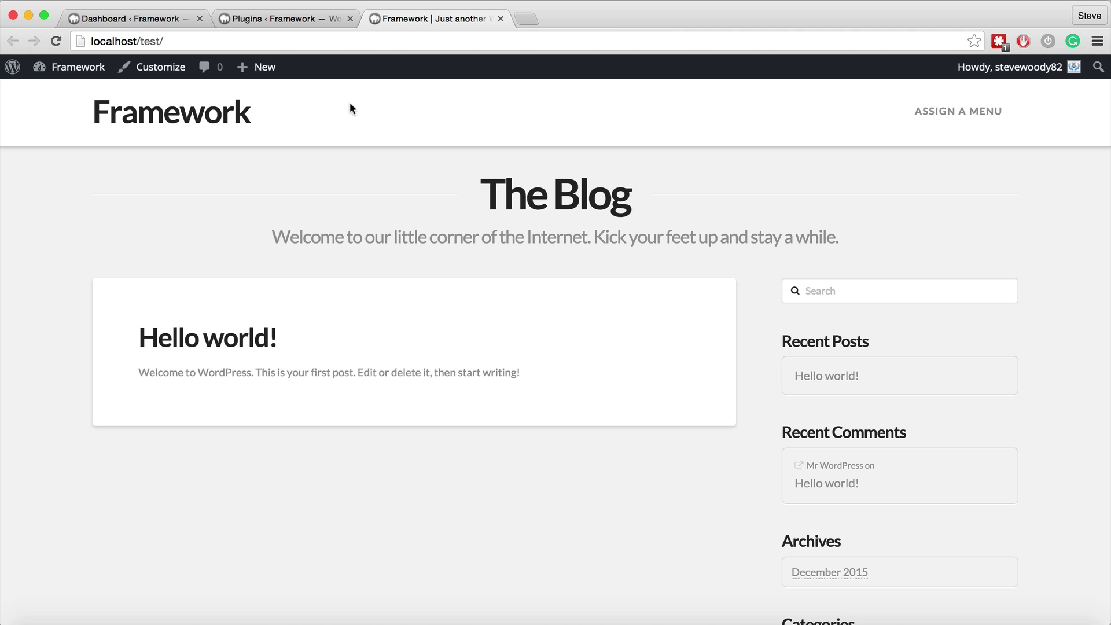
Step: Return to the Plugins admin page and go to the Pages list
click(254, 21)
mouse_move(36, 248)
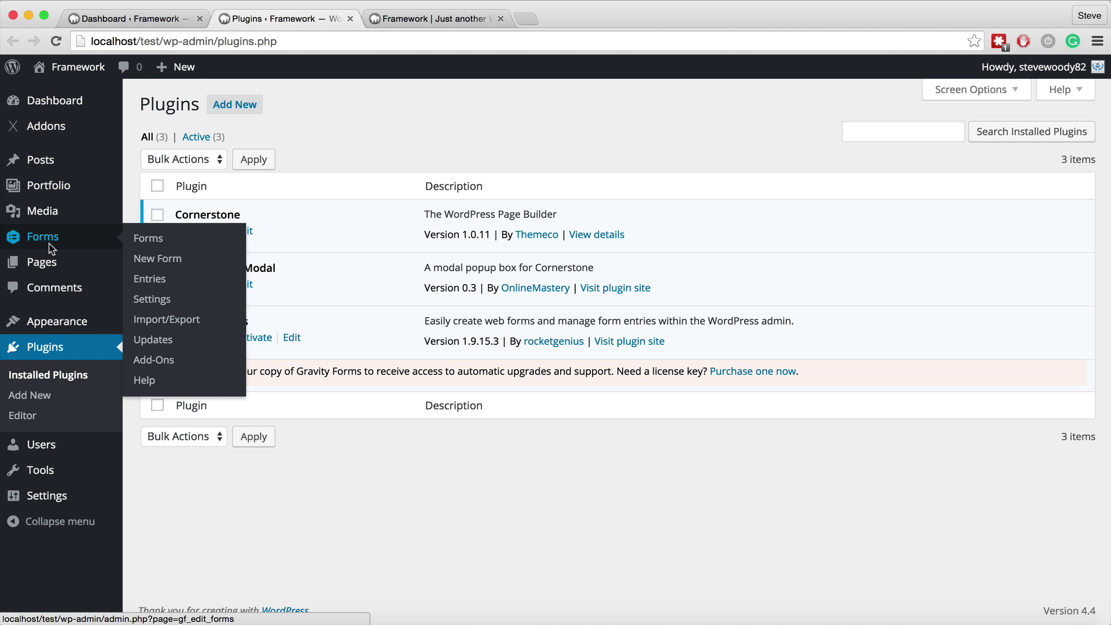
click(51, 269)
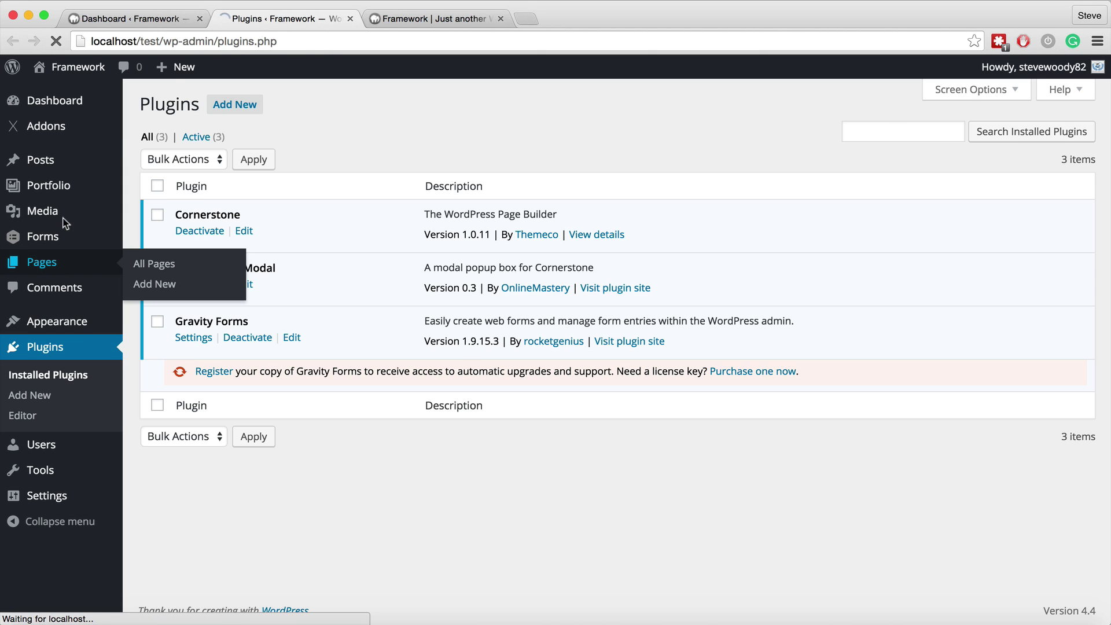
Step: Publish a new page 'Opt In' with the Blank - No Container | No Header, No Footer template
click(199, 19)
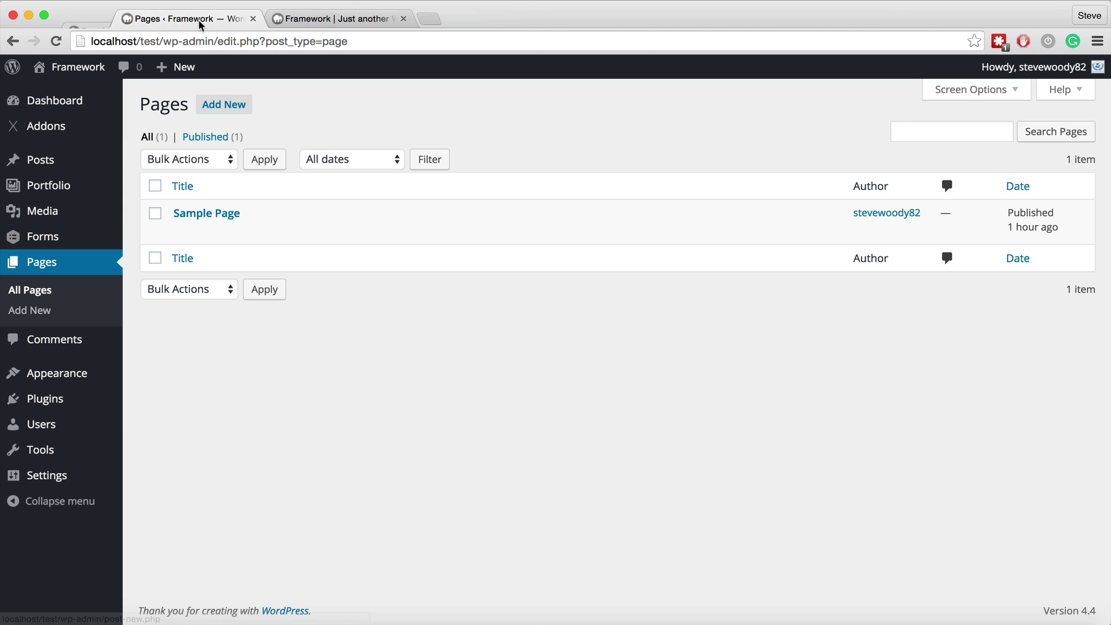
click(223, 106)
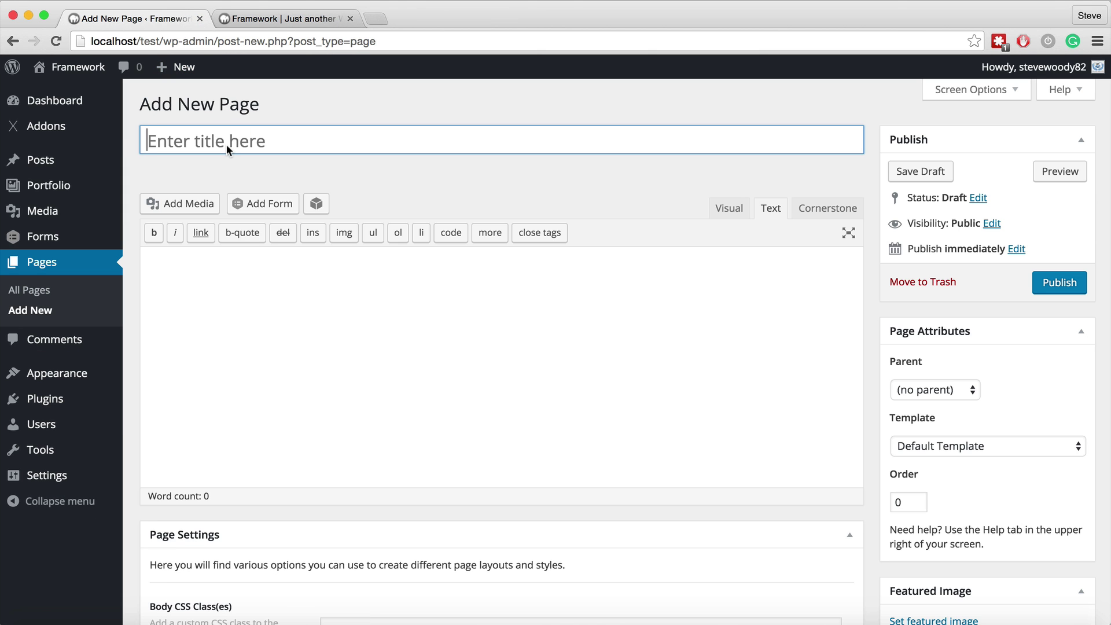
text(Opt In)
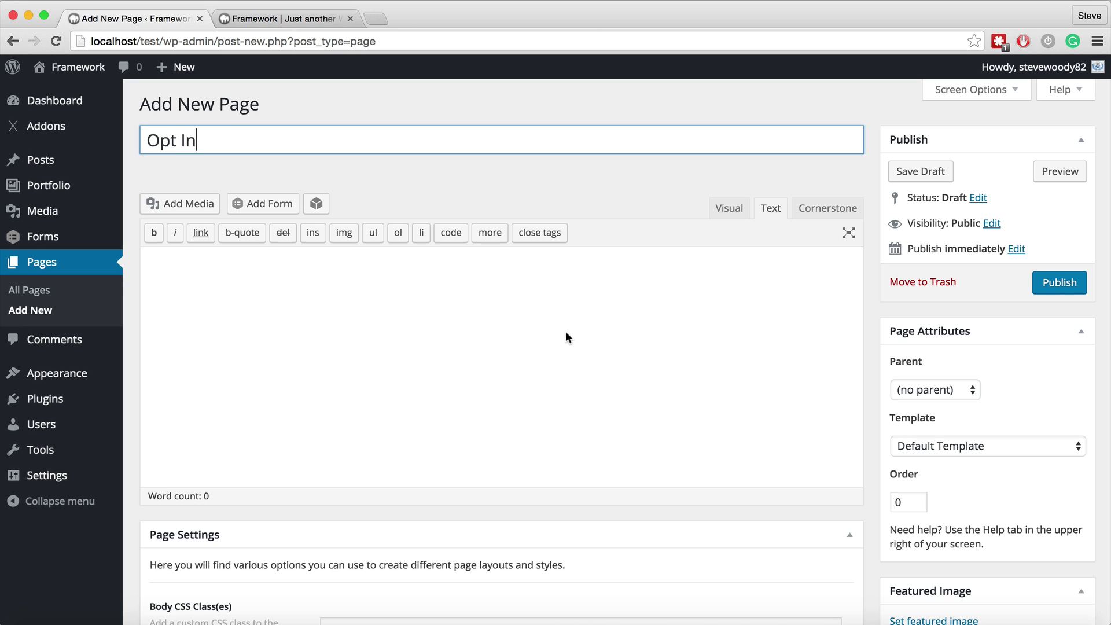
click(948, 447)
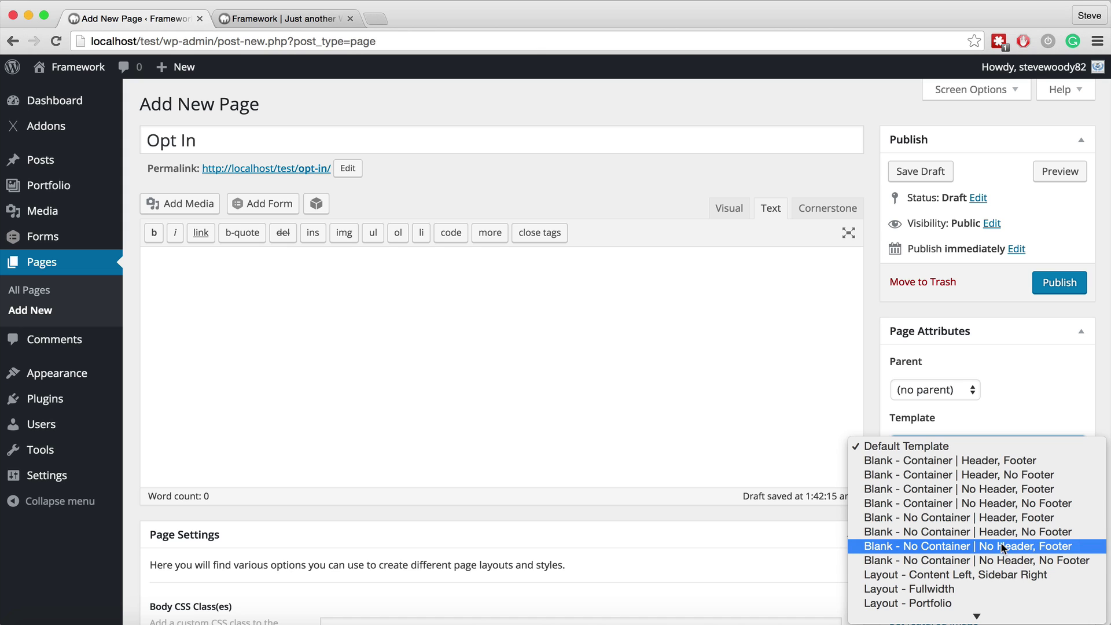
click(910, 547)
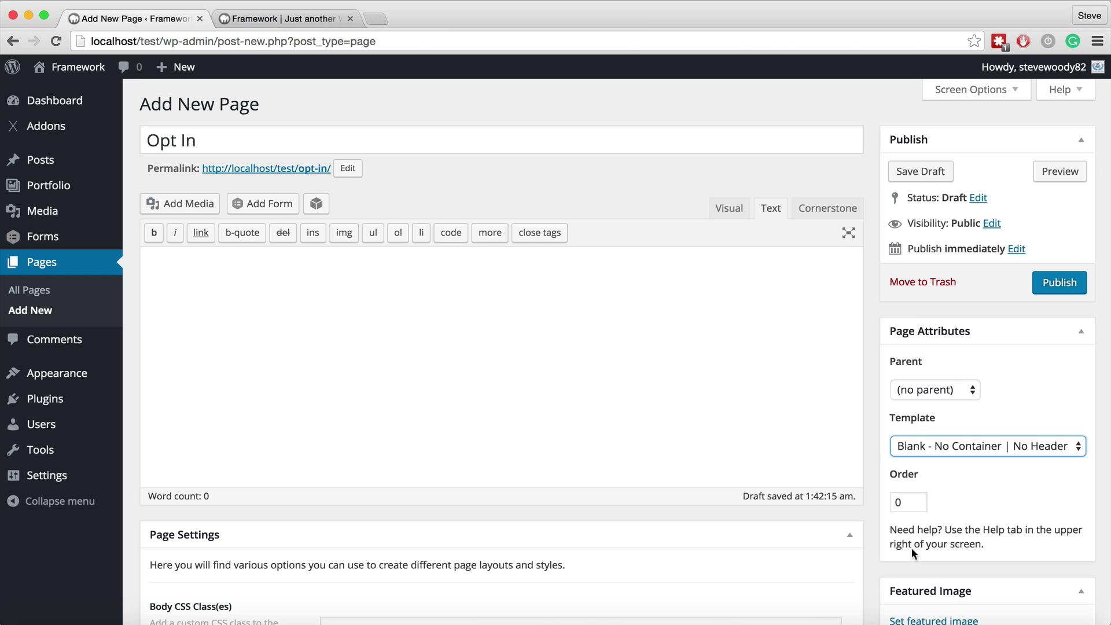
click(1053, 284)
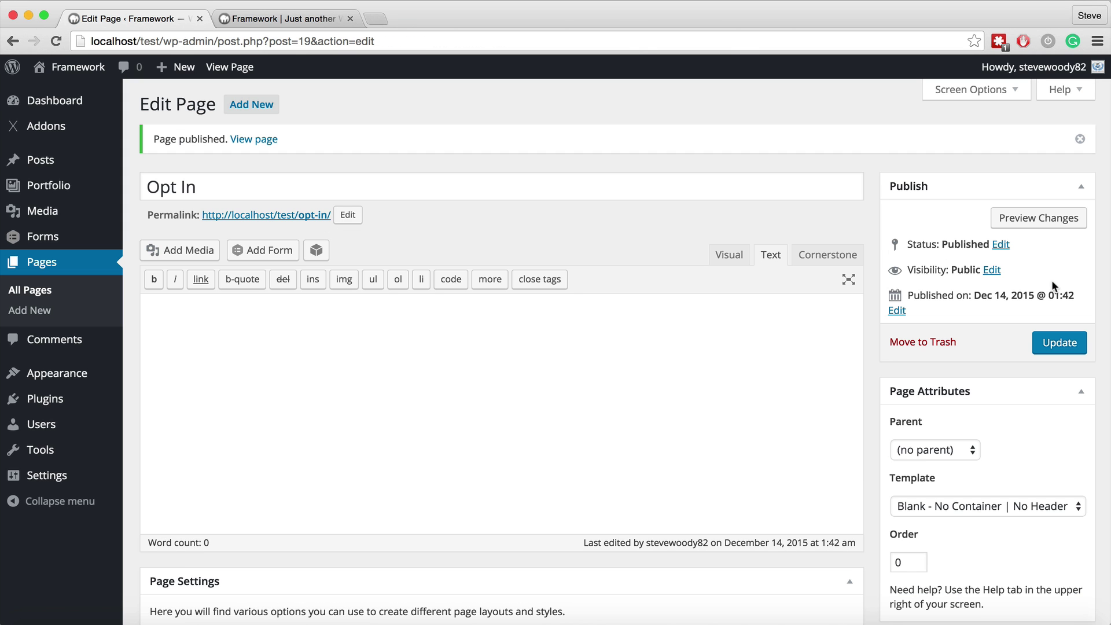
Step: Open the Opt In page in Cornerstone and open the desktop's Online Mastery Templates folder
click(828, 255)
click(449, 462)
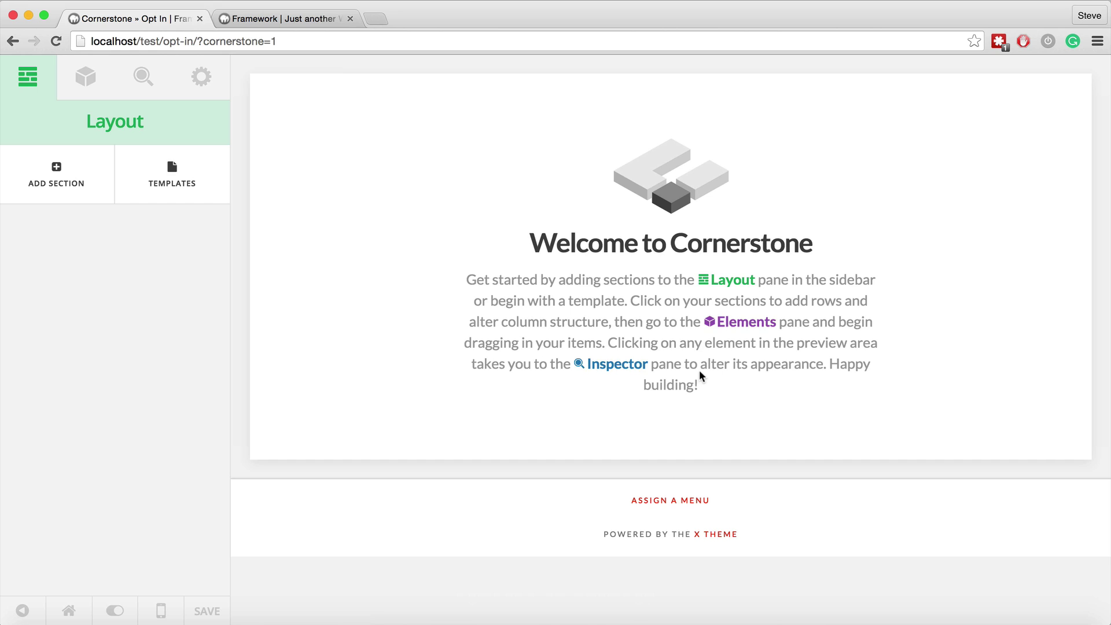
key(F11)
double_click(185, 70)
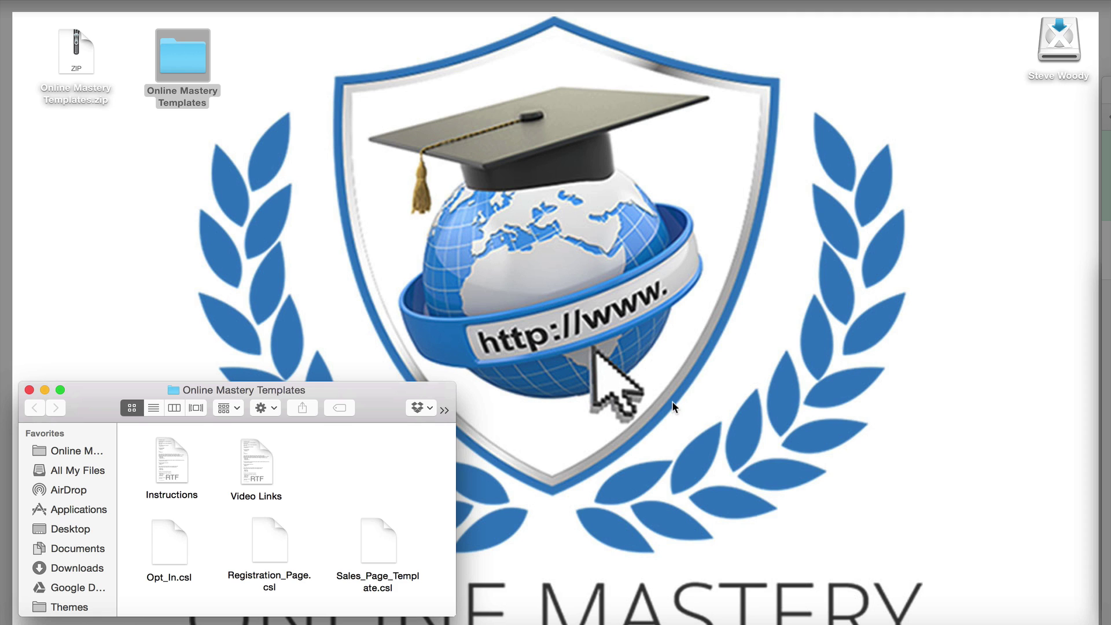
key(F11)
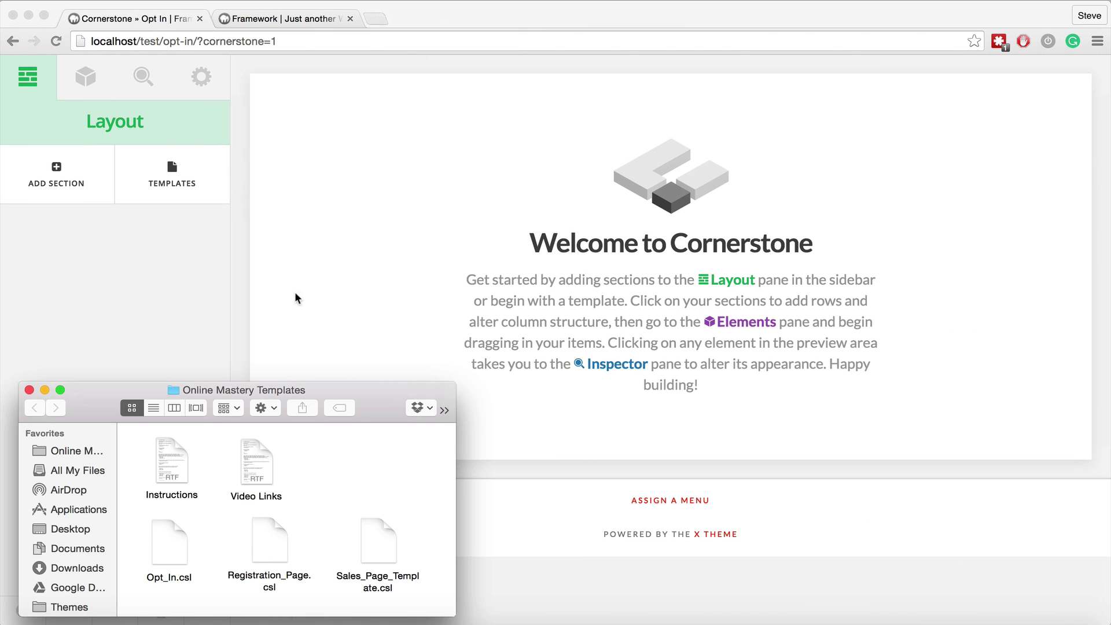
click(147, 182)
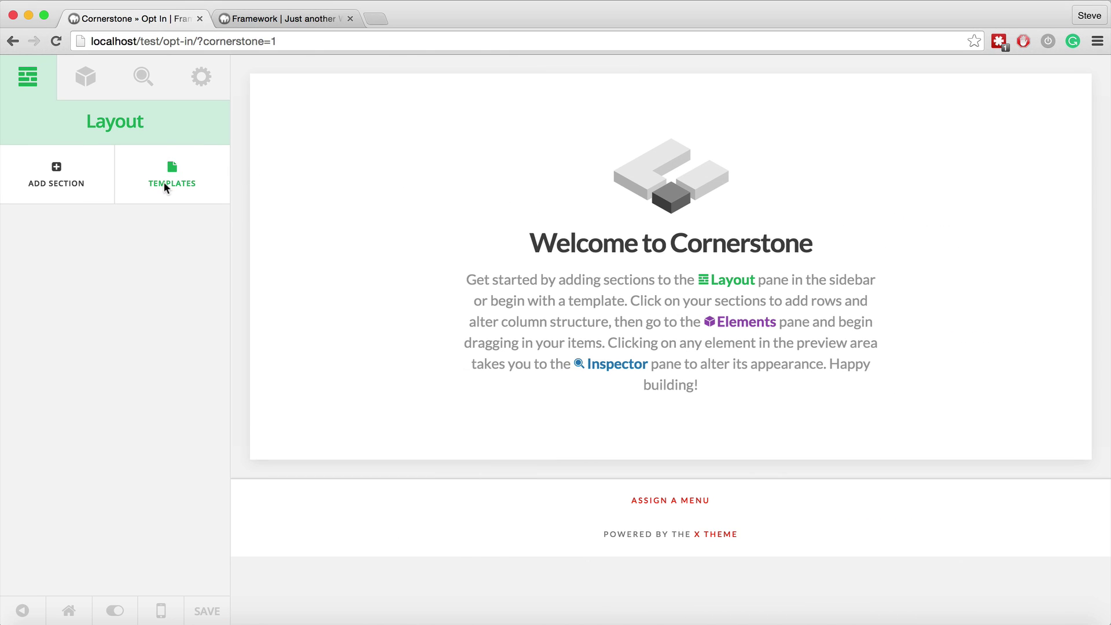
Step: Upload the Opt_In.csl template and load it as the whole page layout
click(164, 182)
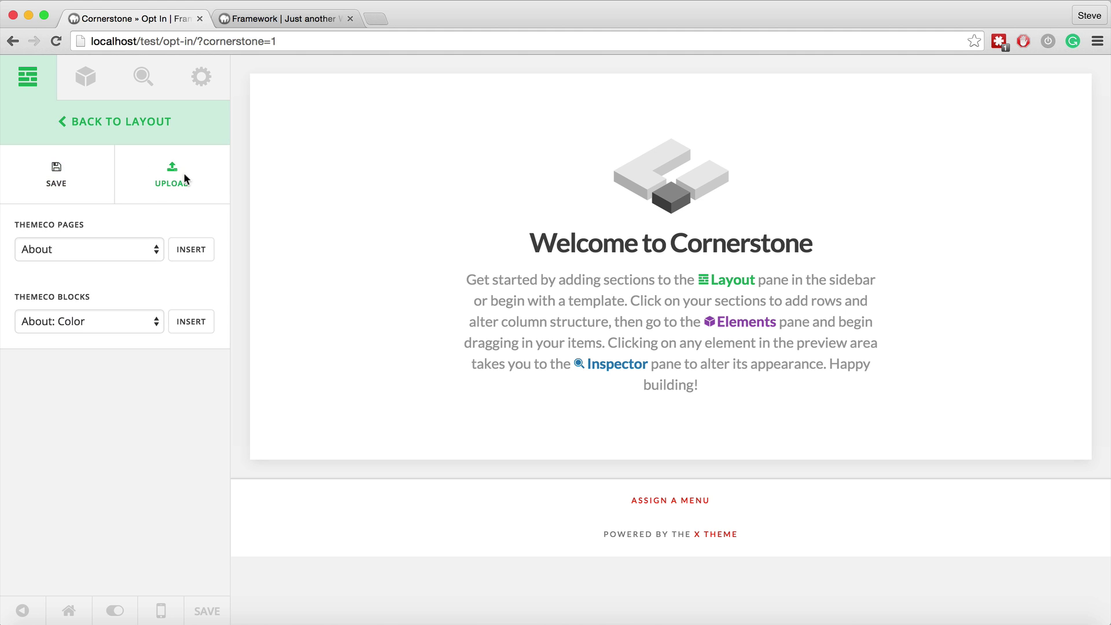
click(183, 178)
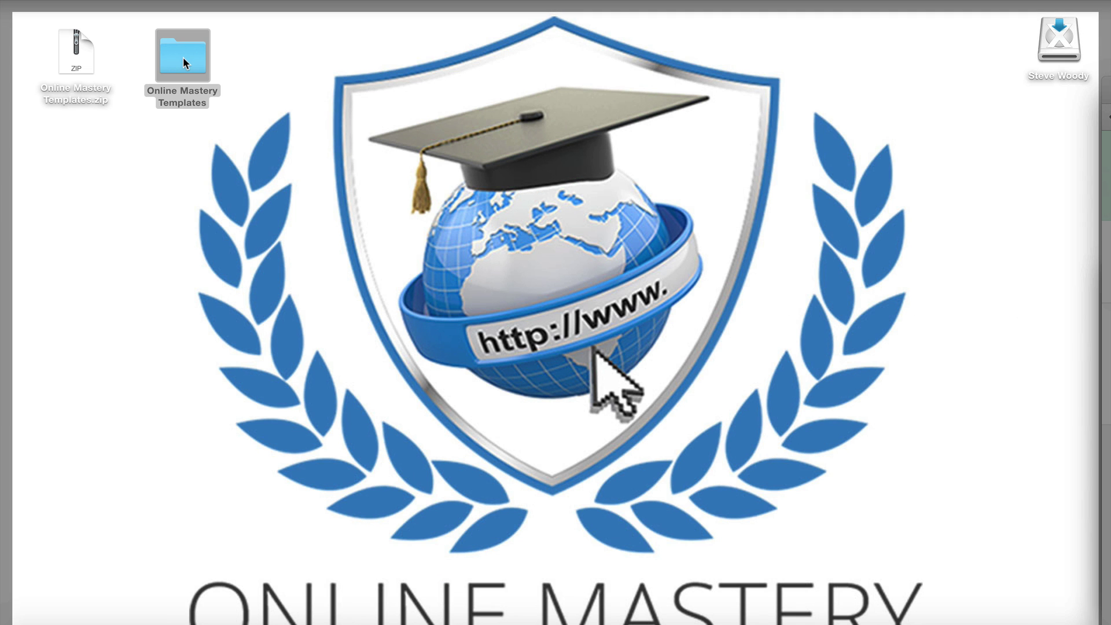
double_click(183, 56)
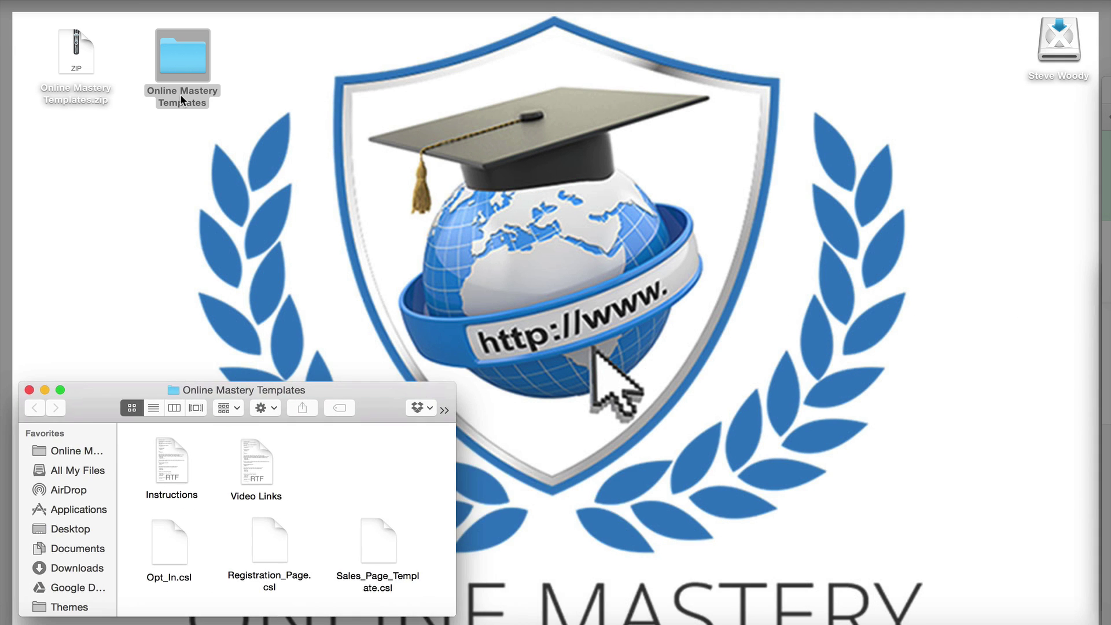
drag(169, 541, 52, 172)
click(131, 194)
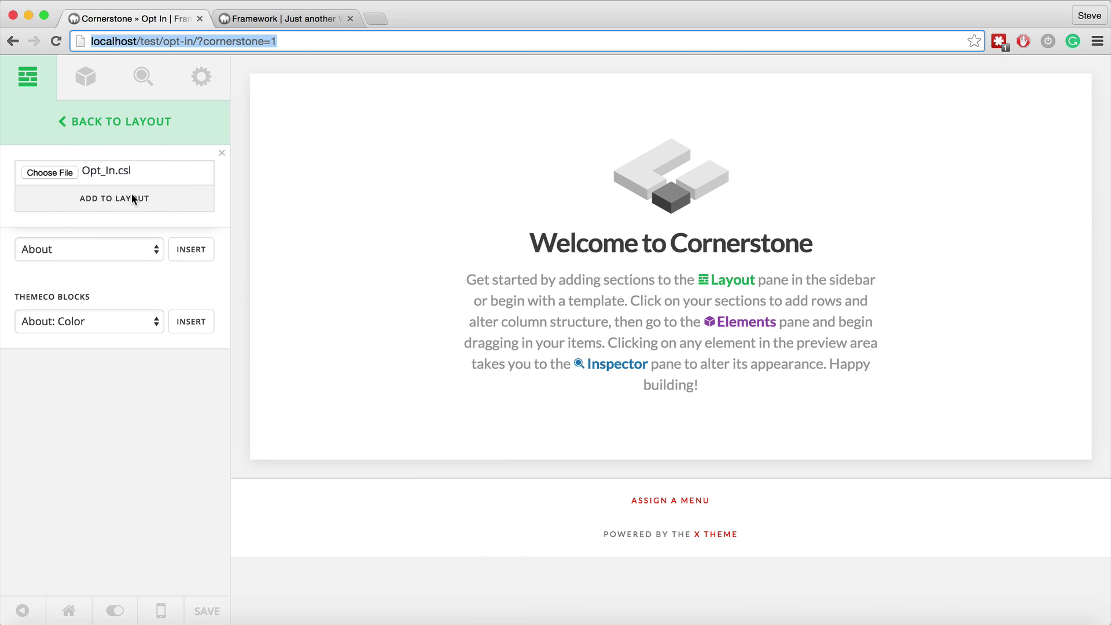
click(112, 196)
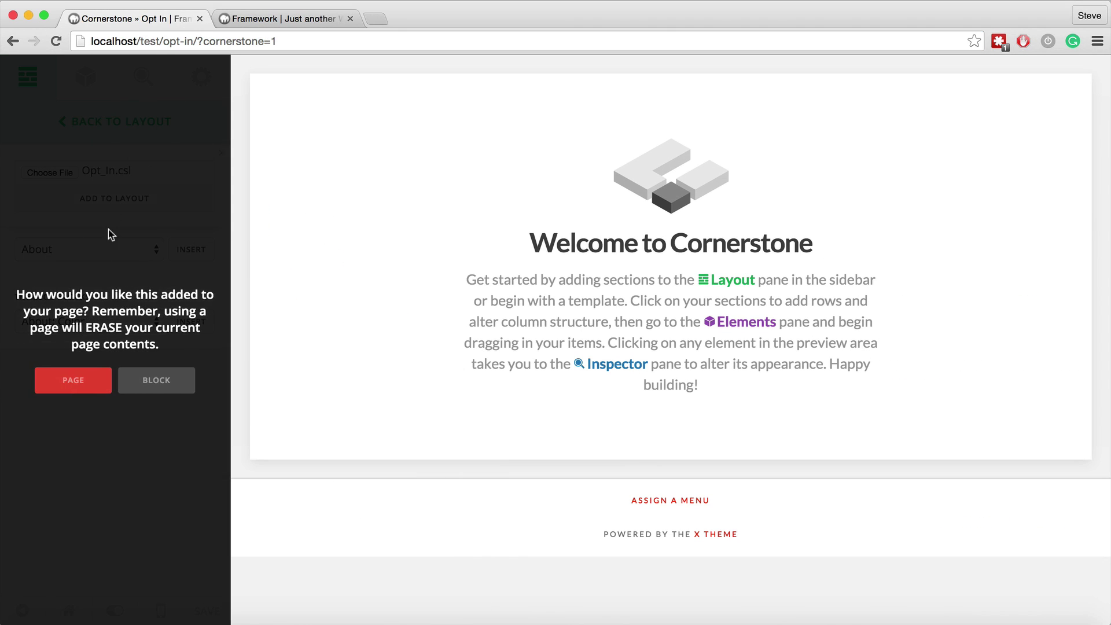
click(70, 380)
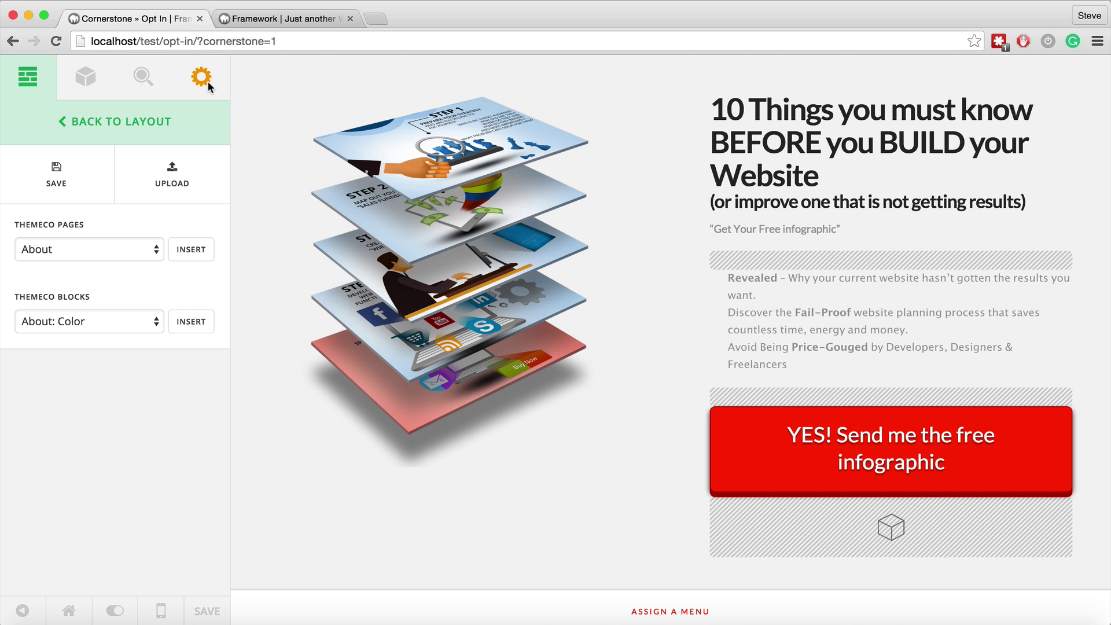
click(197, 79)
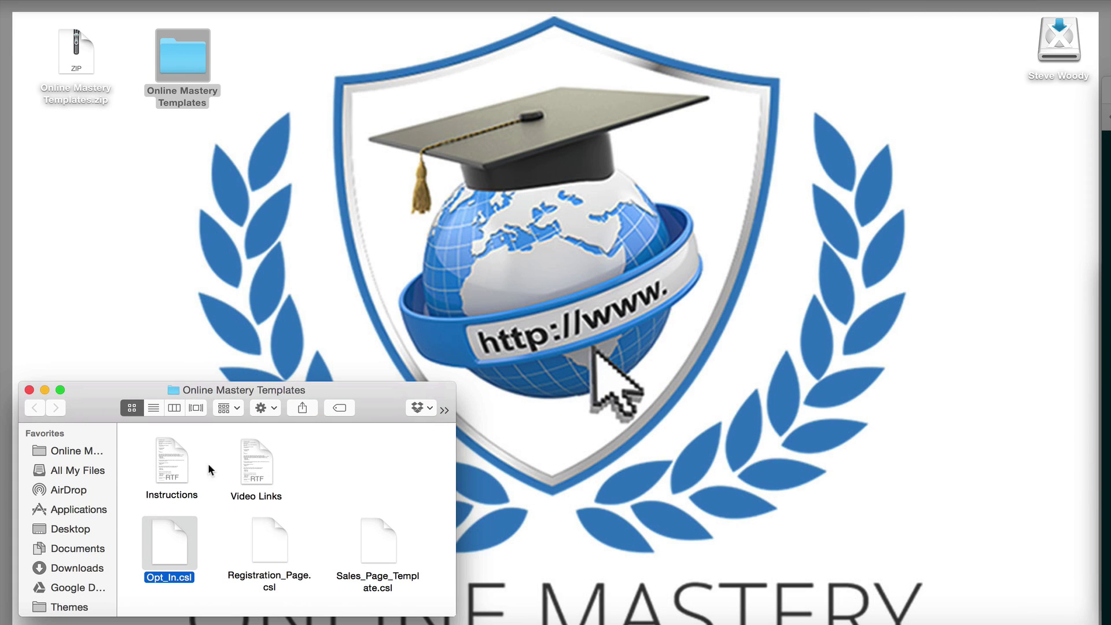
Step: Copy the Opt In page's CSS rules from the Instructions document
double_click(176, 459)
scroll(245, 371, up, 5)
scroll(244, 369, down, 3)
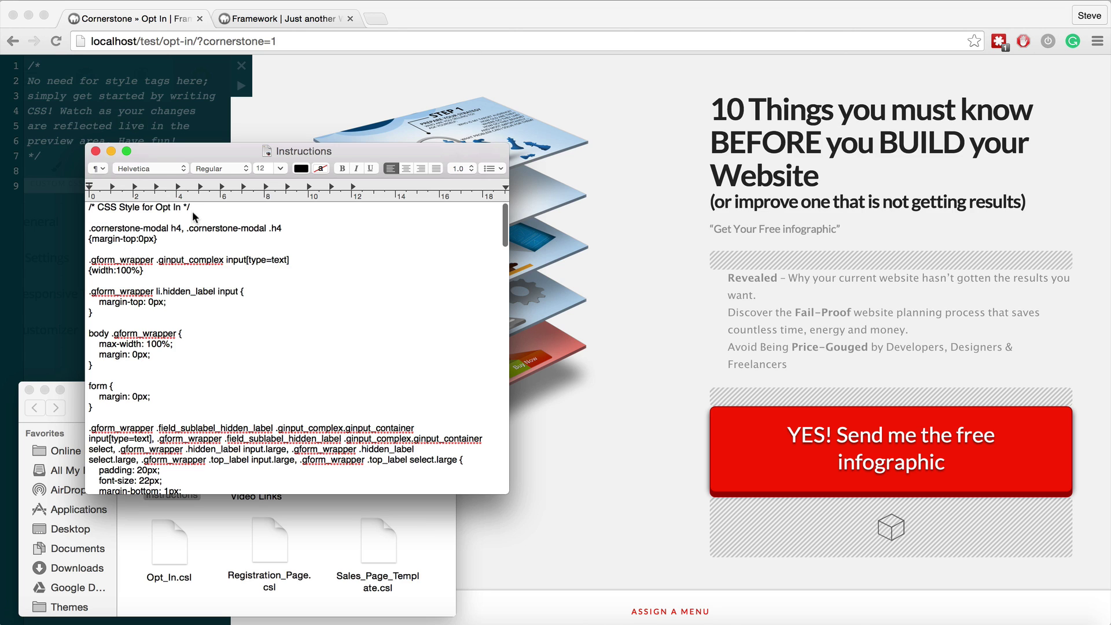
drag(204, 207, 189, 396)
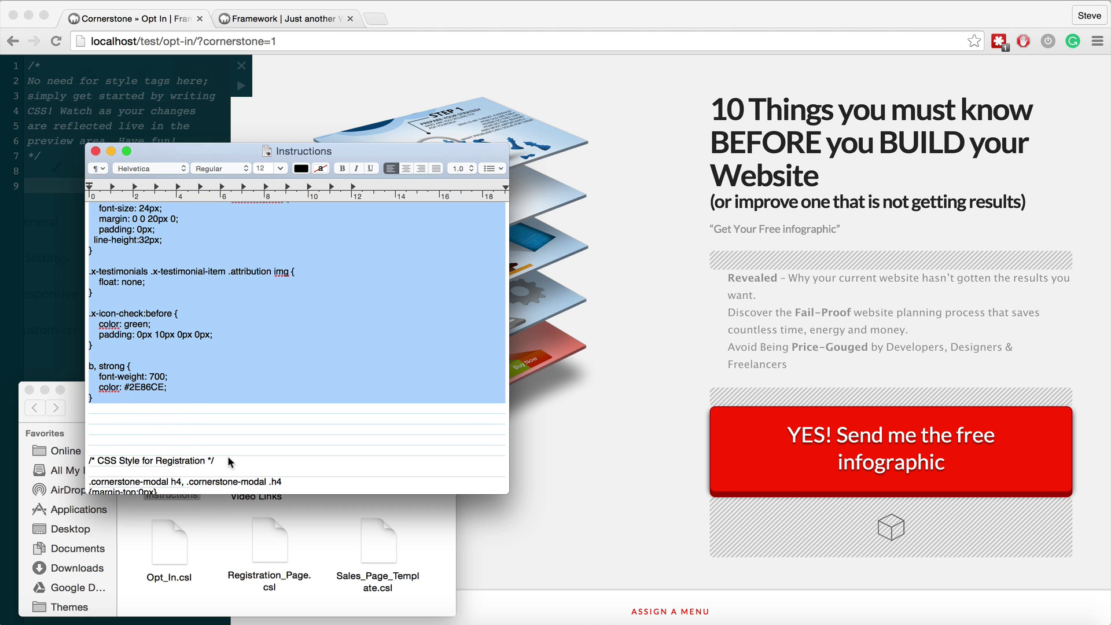
Step: Paste the CSS colouring headline and benefit words #2E86CE into Custom CSS, then save the page
click(332, 93)
click(72, 183)
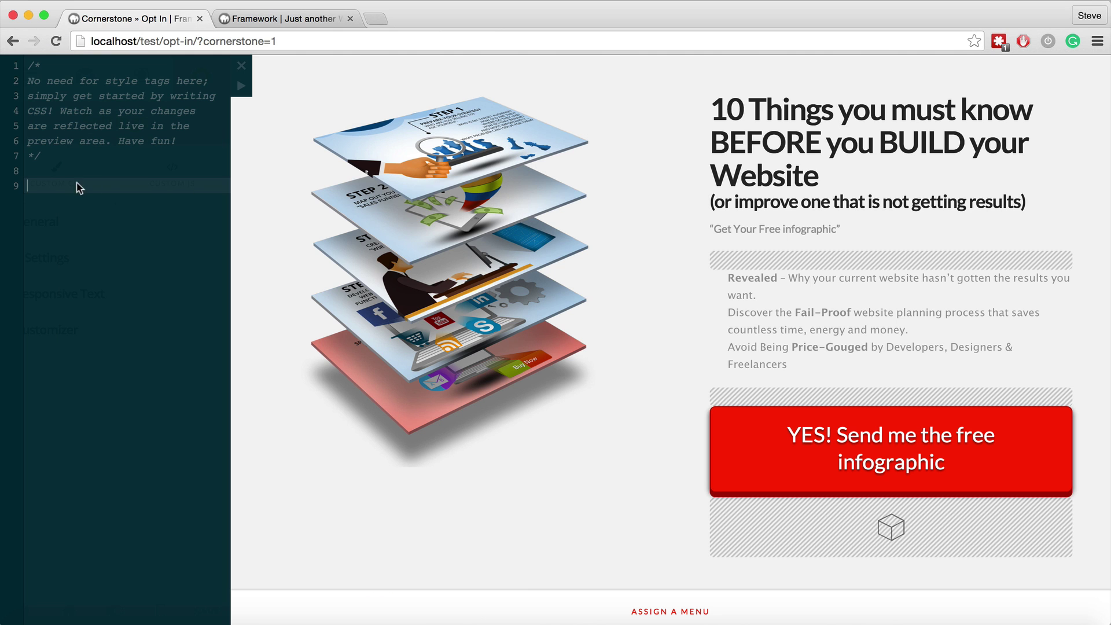
key(super+v)
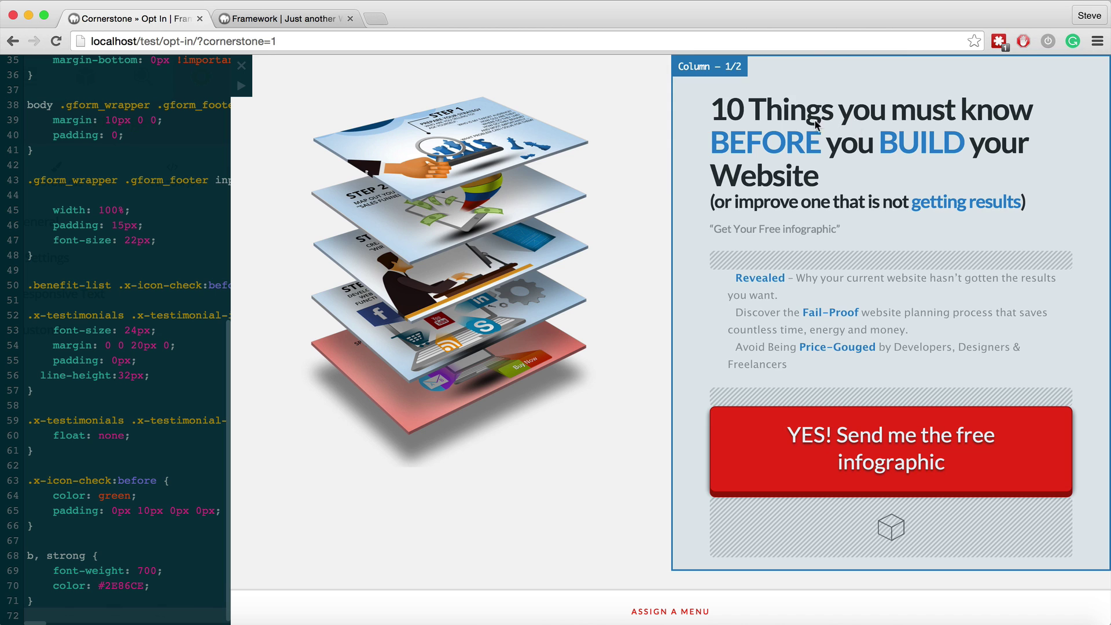
click(241, 66)
click(206, 610)
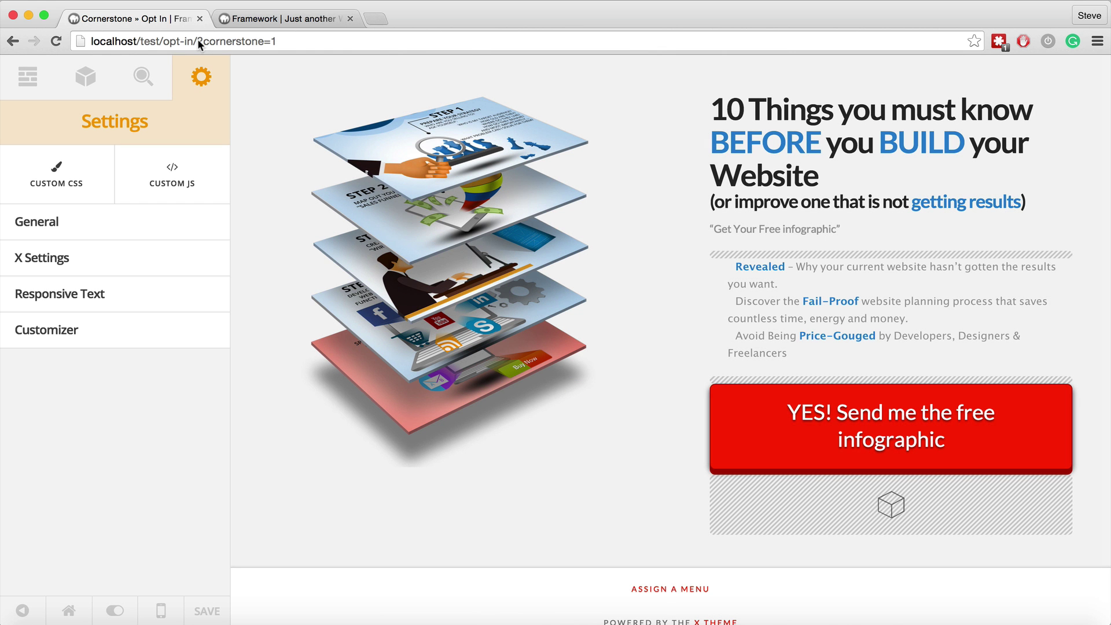
Step: From the dashboard's Forms > New Form, create a form titled 'Opt In'
click(278, 18)
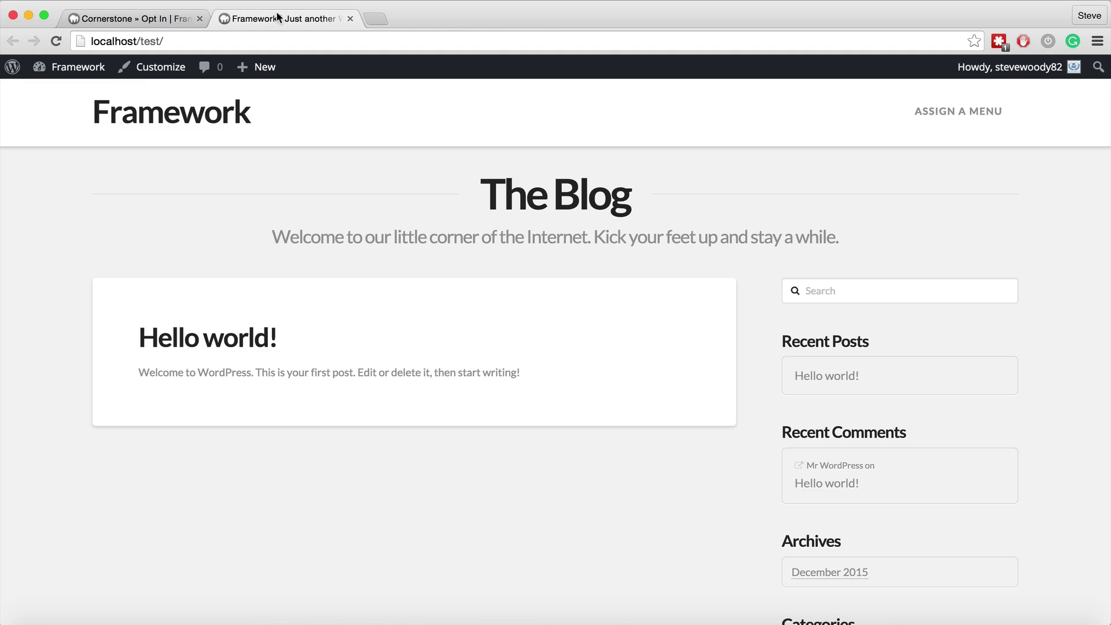
mouse_move(58, 74)
click(58, 94)
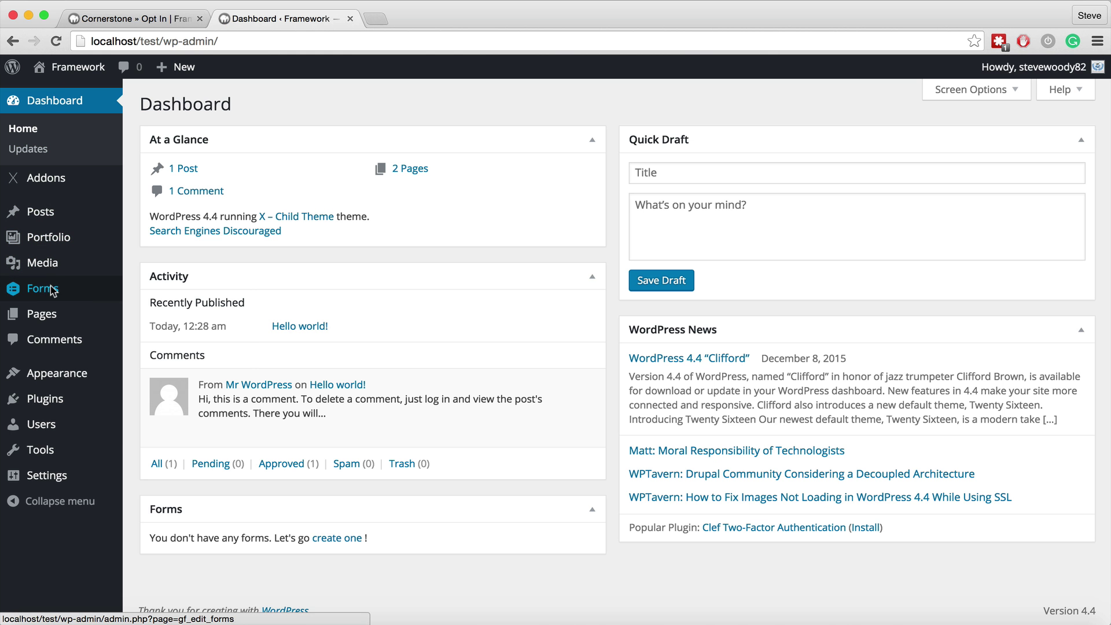
mouse_move(62, 291)
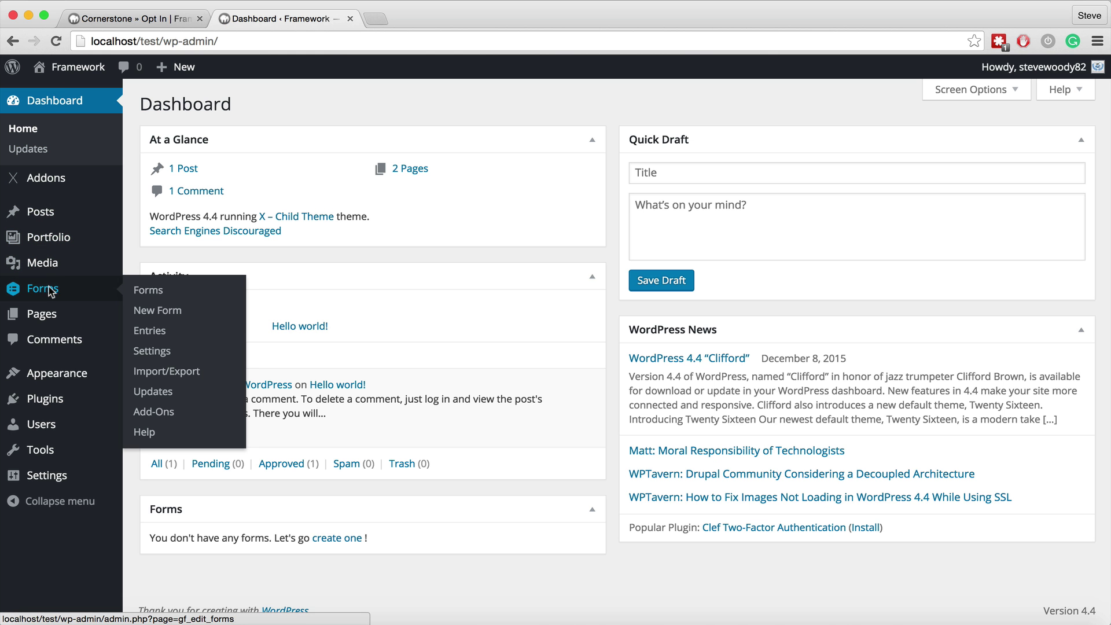
click(164, 315)
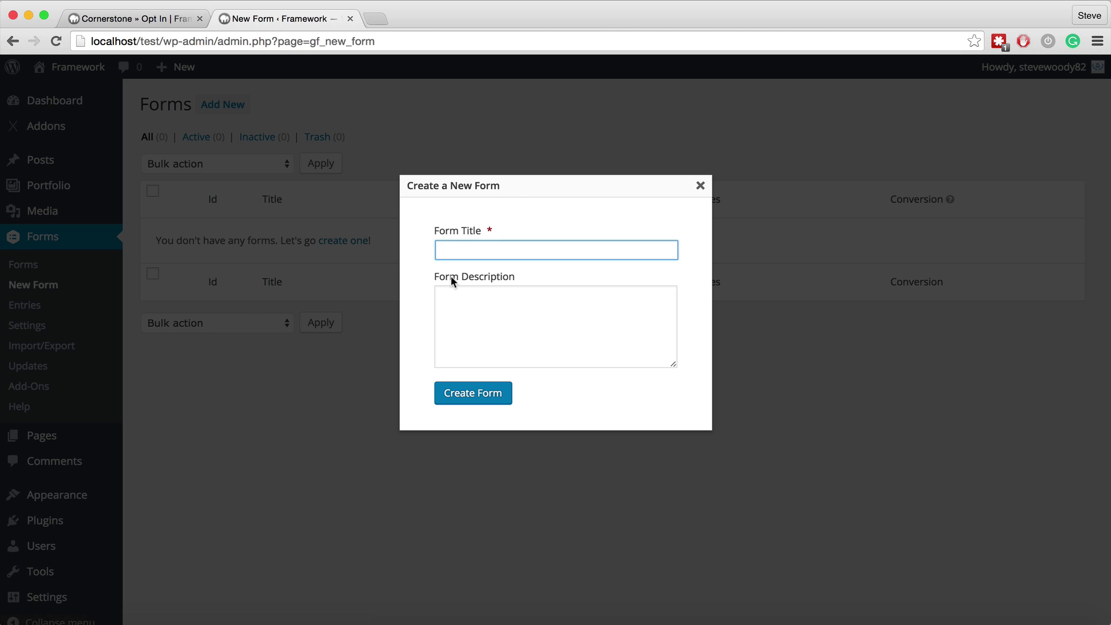
text(Opt In)
click(489, 392)
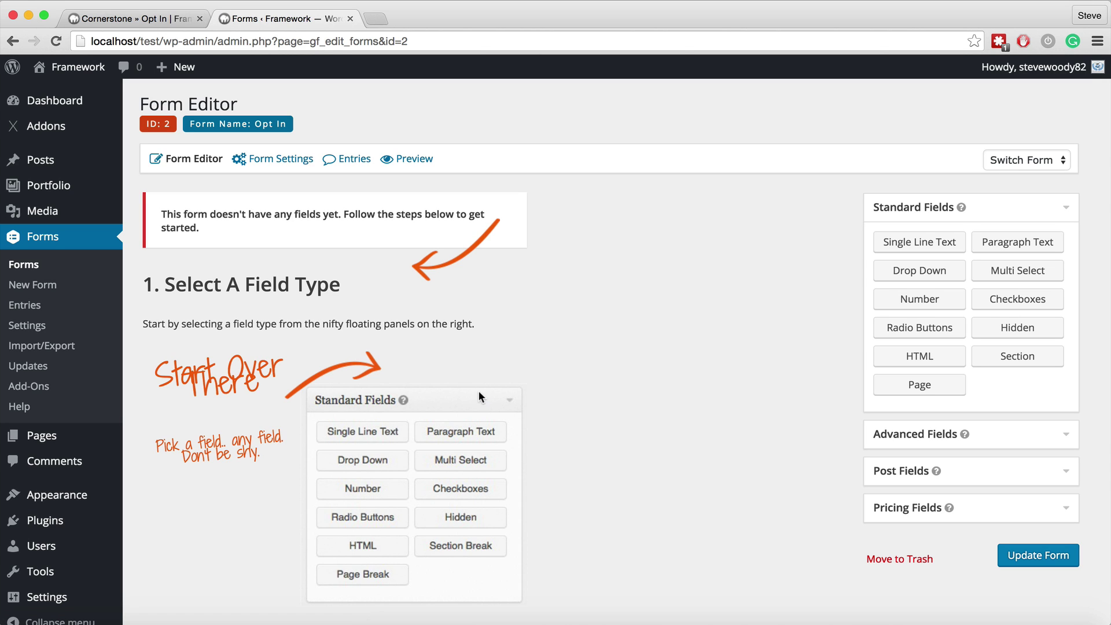
Step: From Advanced Fields, add a First/Last Name field with an Email field placed beneath it
click(895, 435)
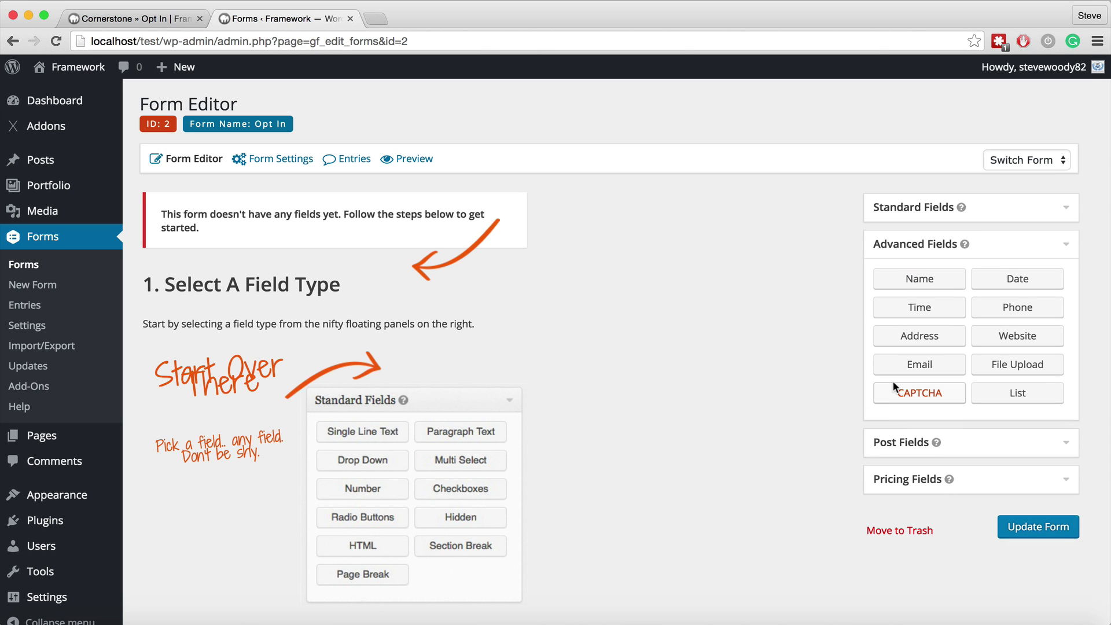
click(912, 284)
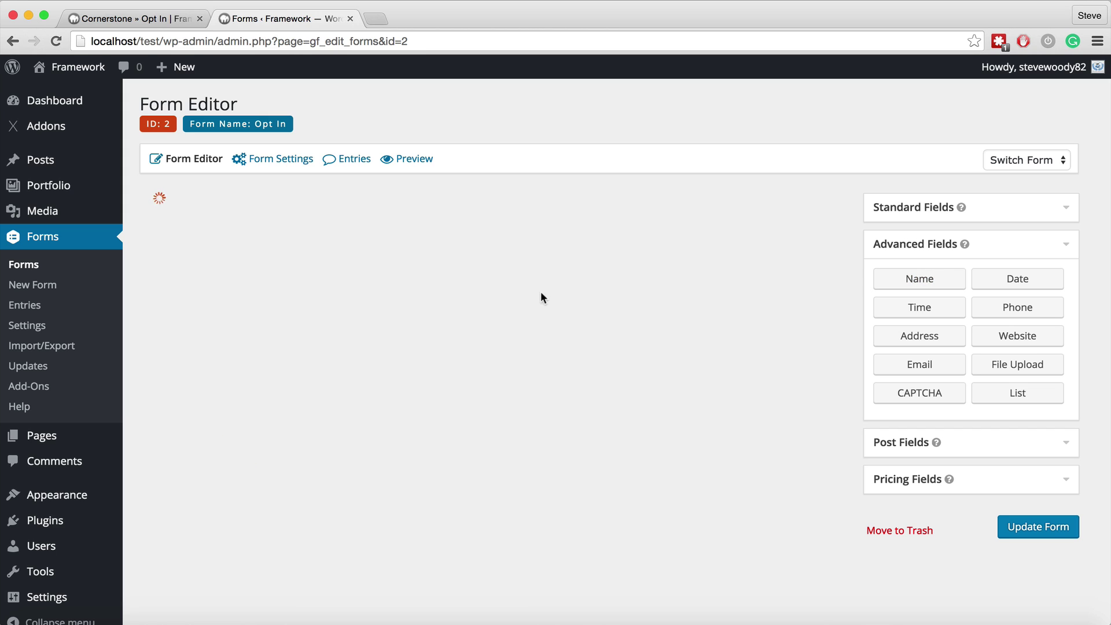
drag(911, 363, 286, 299)
click(248, 240)
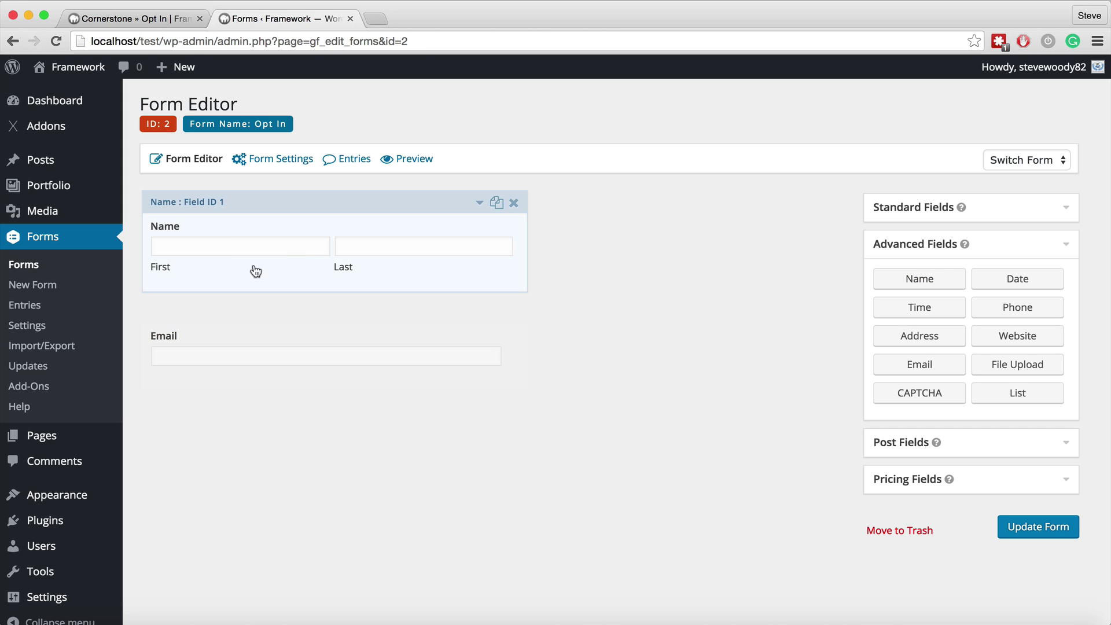
click(448, 367)
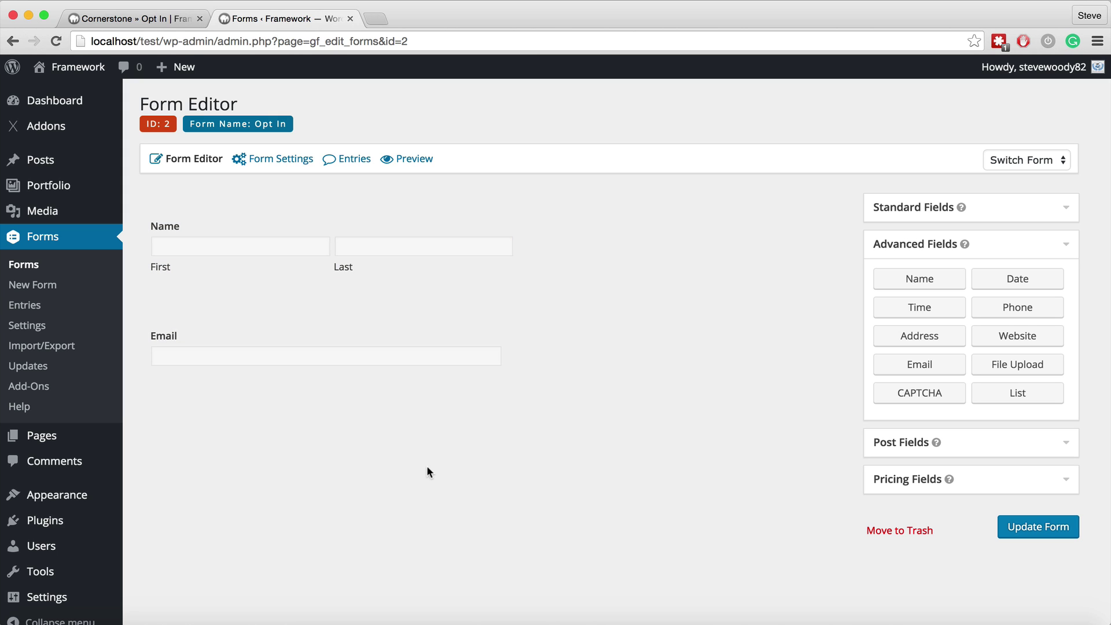
Step: Open the Appearance > Editor theme editor in a new tab
mouse_move(78, 500)
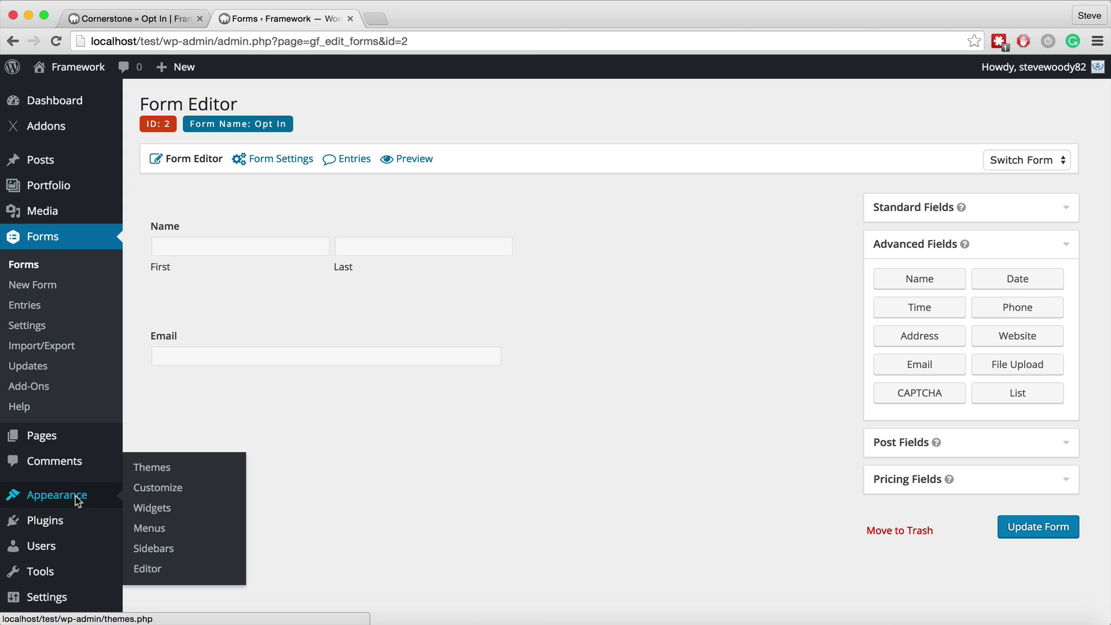
right_click(141, 568)
click(204, 492)
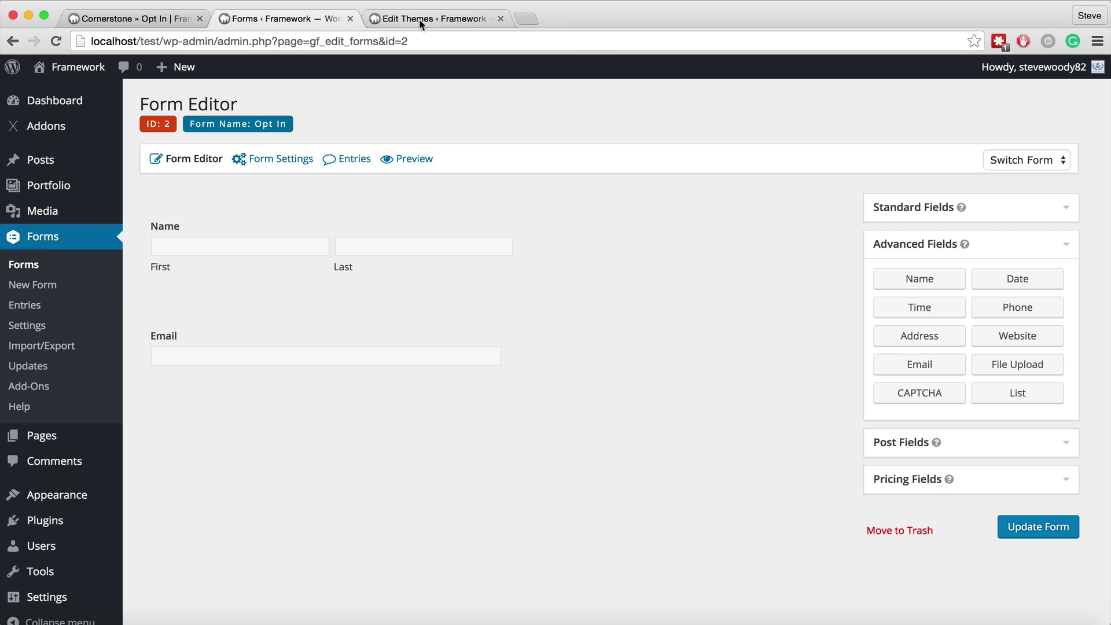
click(420, 20)
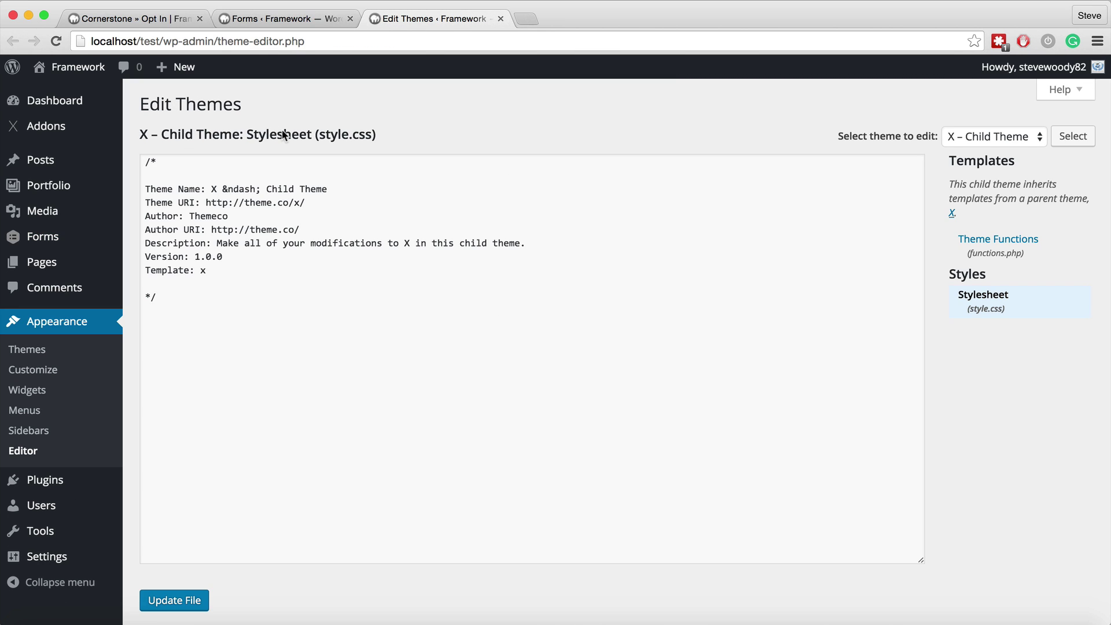
Step: Open the child theme's functions.php and select its gform add_filter line
click(998, 239)
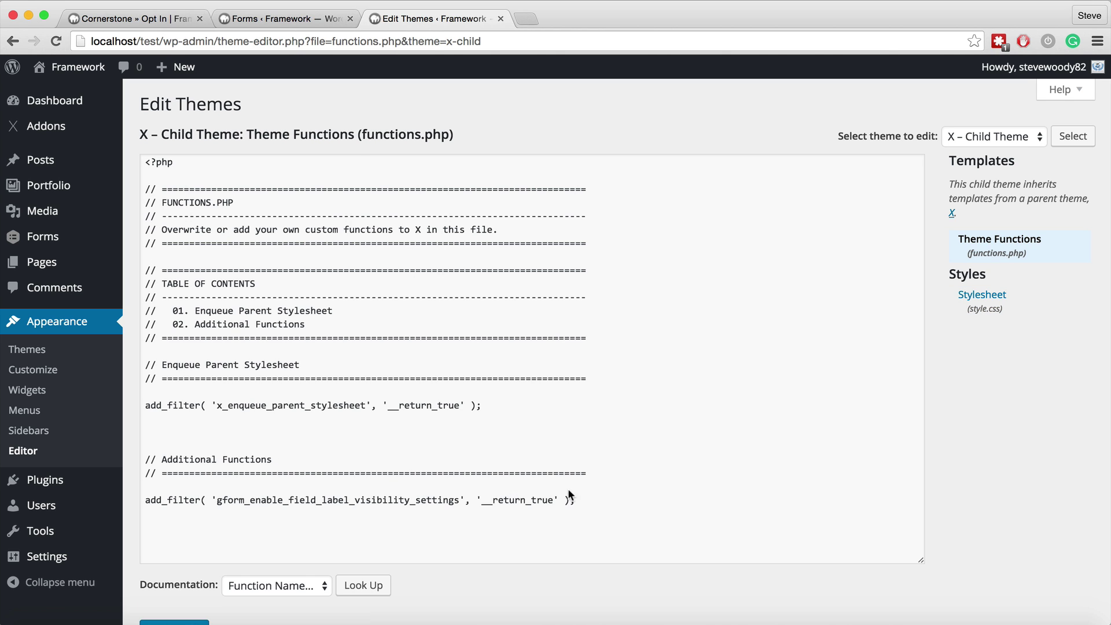
drag(584, 499, 129, 502)
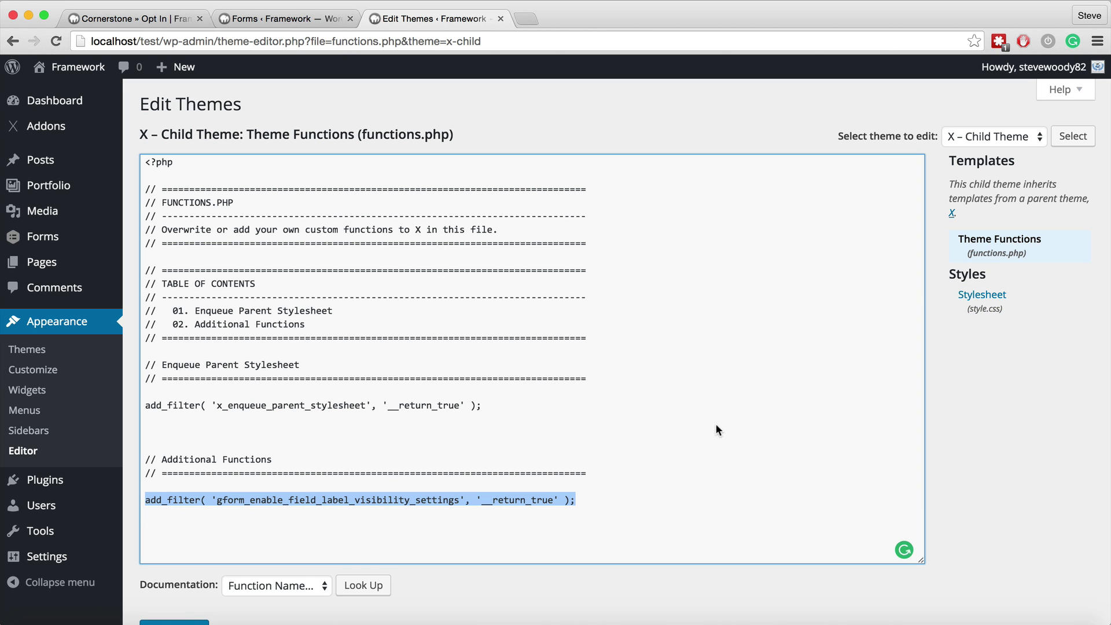
key(F11)
Step: Select the add_filter line in the Instructions document from the Online Mastery Templates folder
double_click(190, 58)
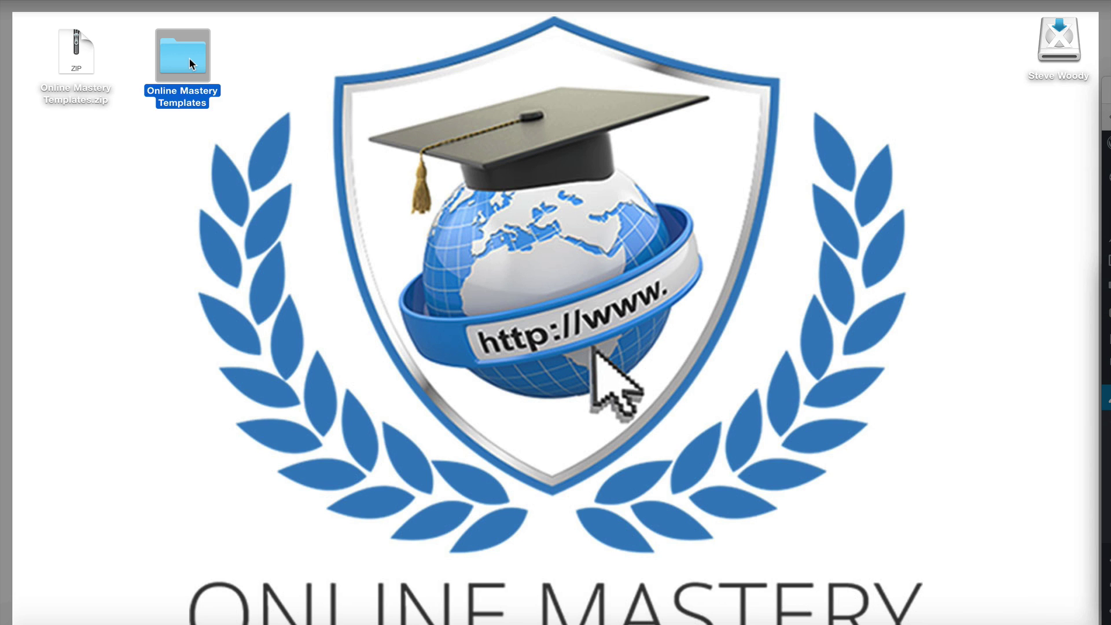
double_click(168, 458)
click(222, 381)
scroll(223, 381, down, 10)
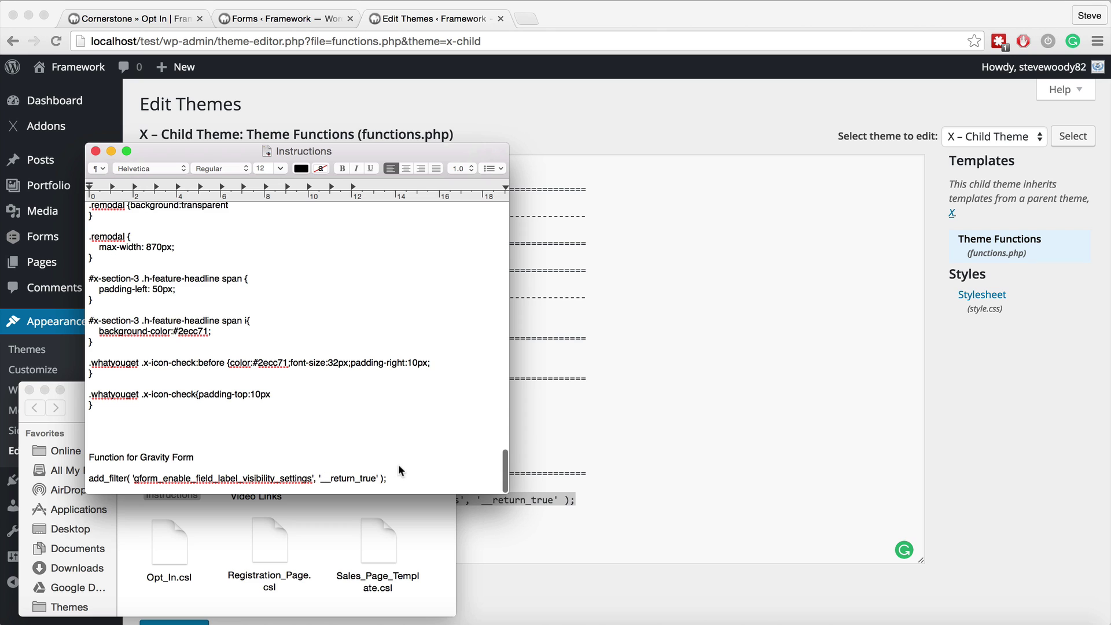
drag(387, 478, 86, 480)
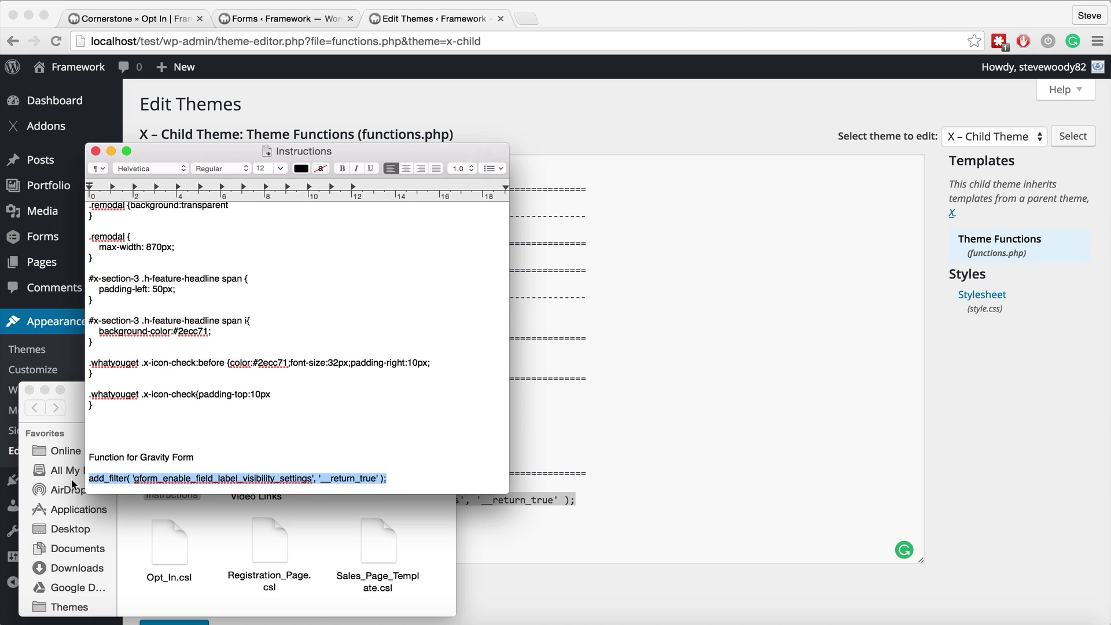
Step: Remove the blank lines after the gform filter line in functions.php and save the file
key(super+Tab)
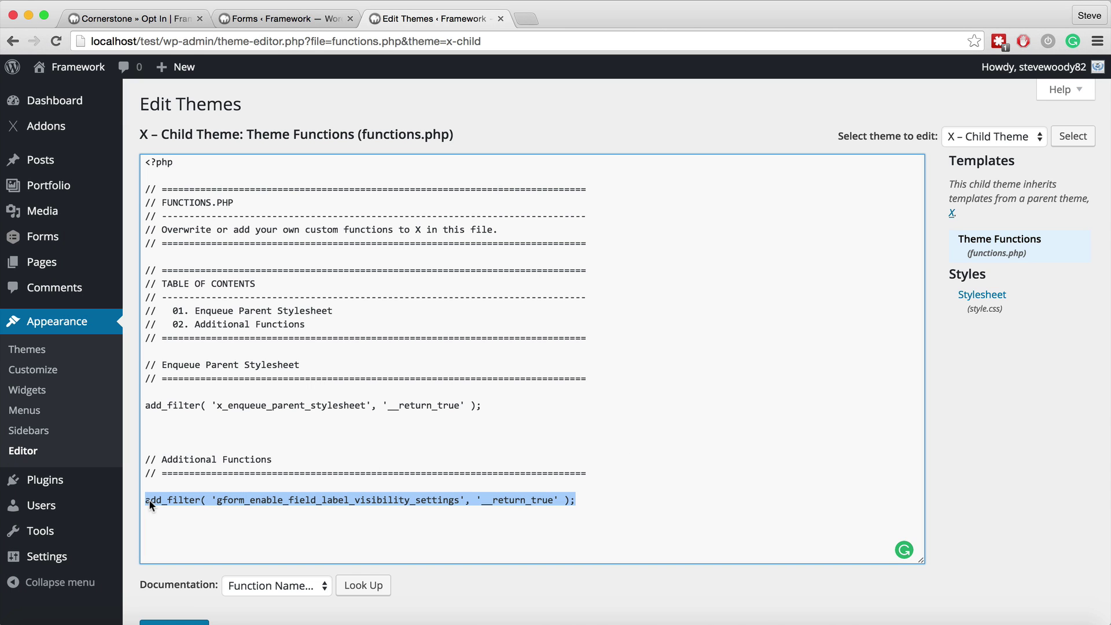
click(421, 511)
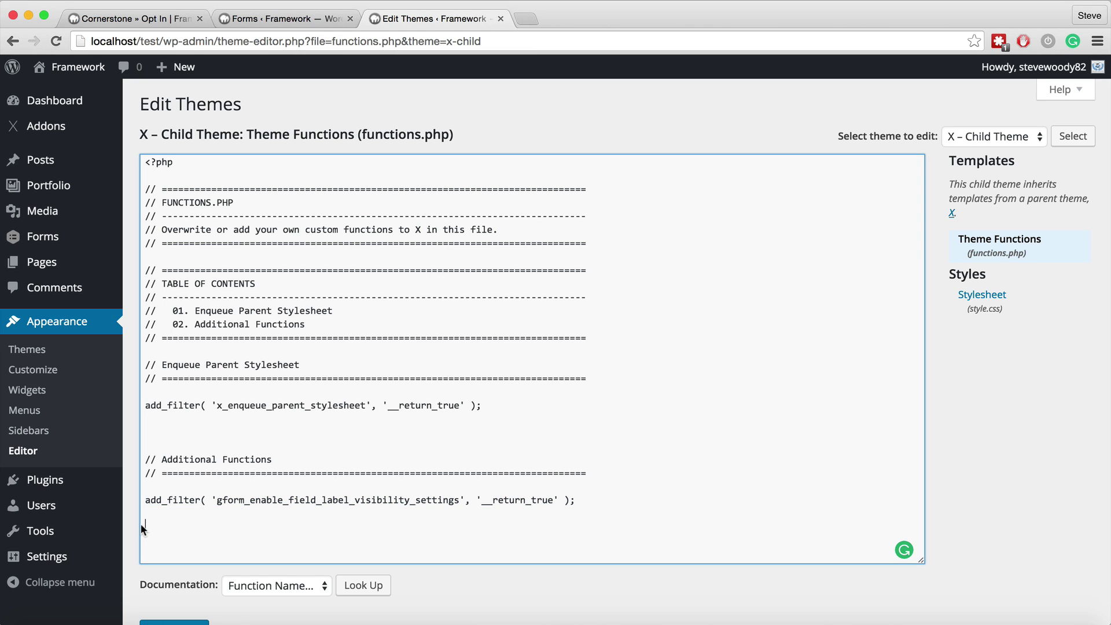
key(BackSpace)
key(BackSpace)
drag(584, 498, 217, 495)
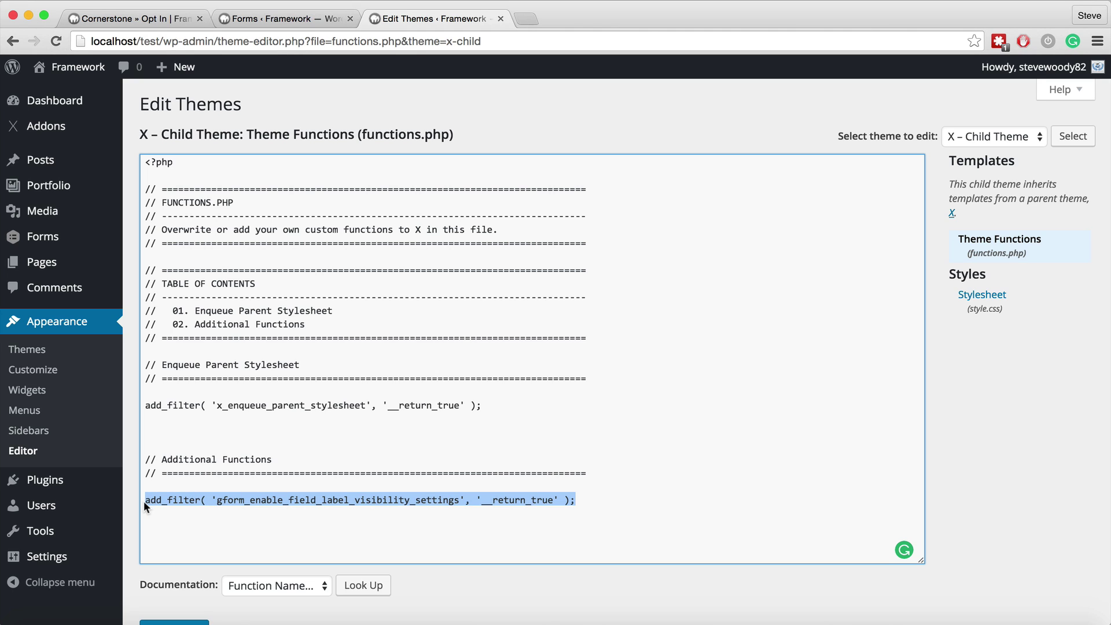
click(591, 513)
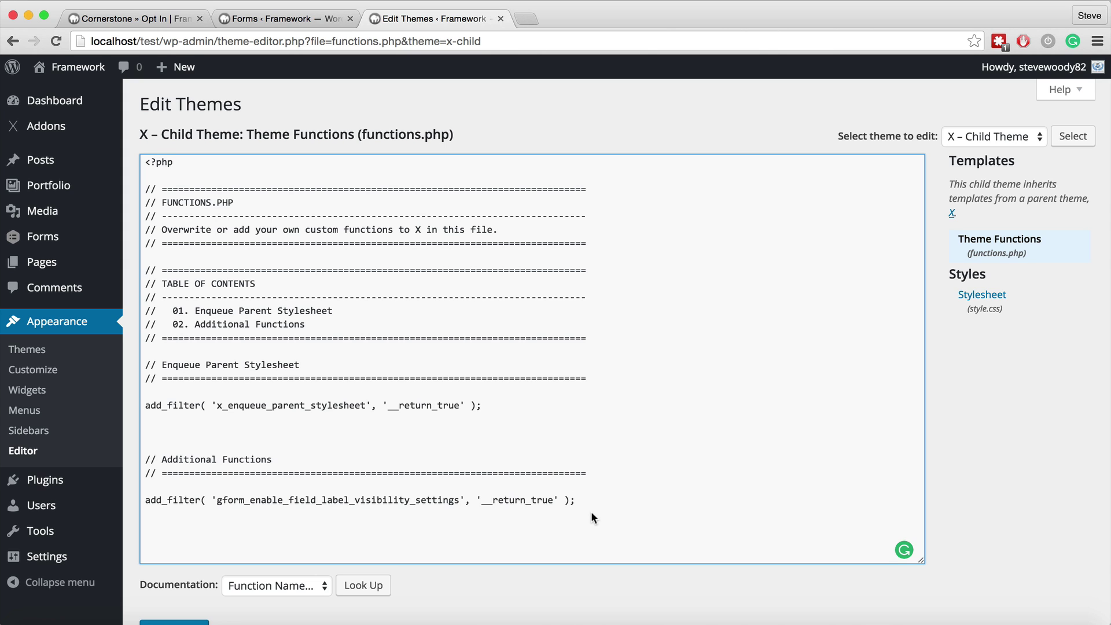
scroll(591, 512, down, 2)
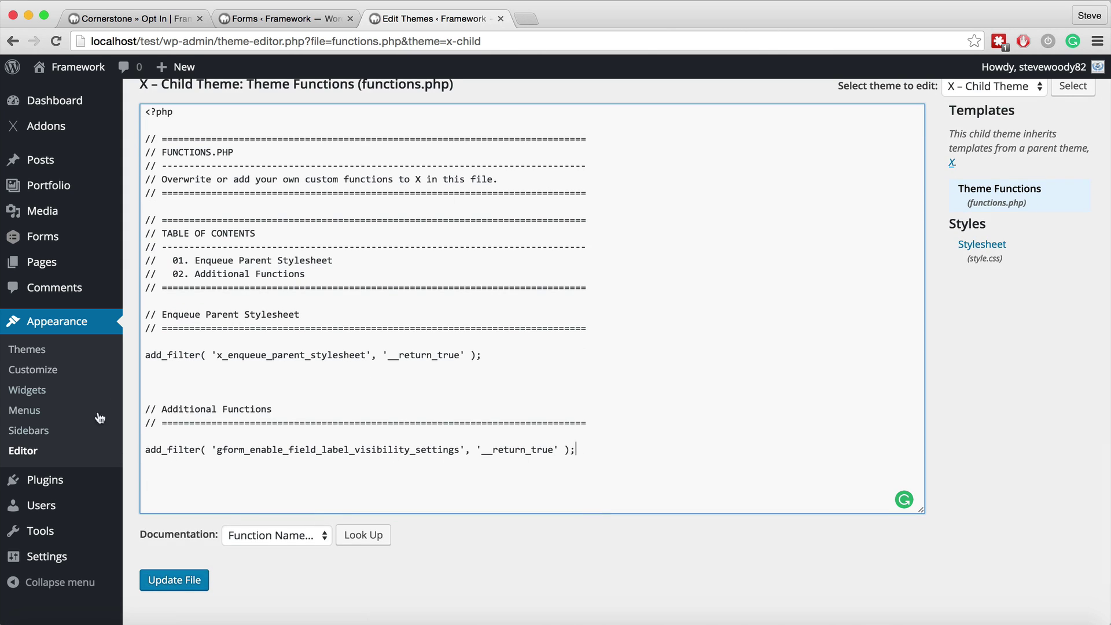
click(192, 581)
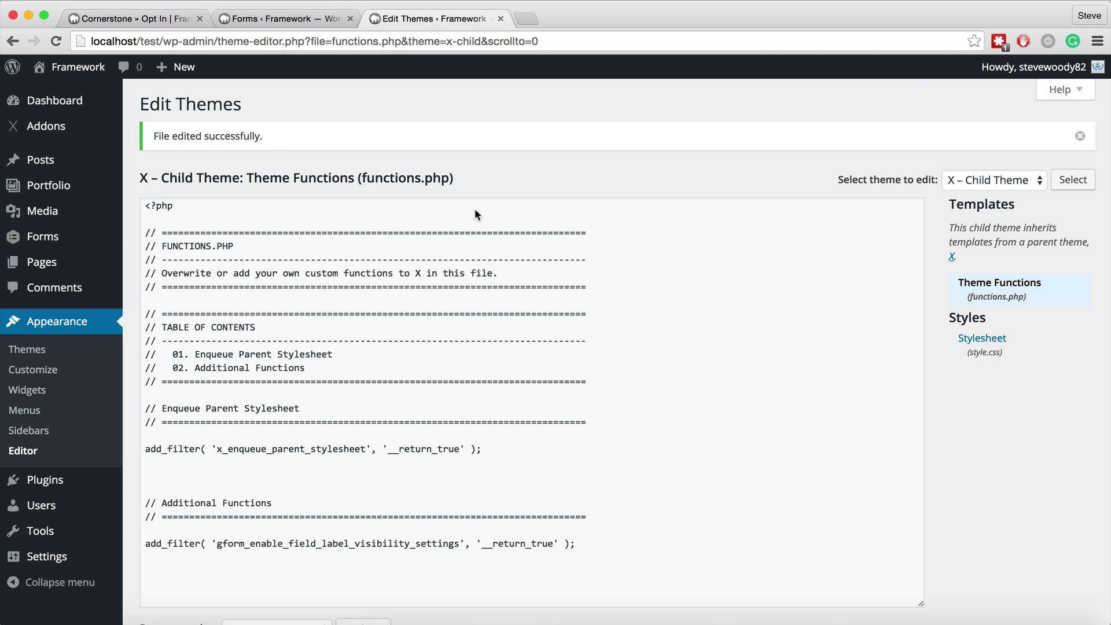
Step: Close the theme editor tab and save the Opt In form
click(283, 18)
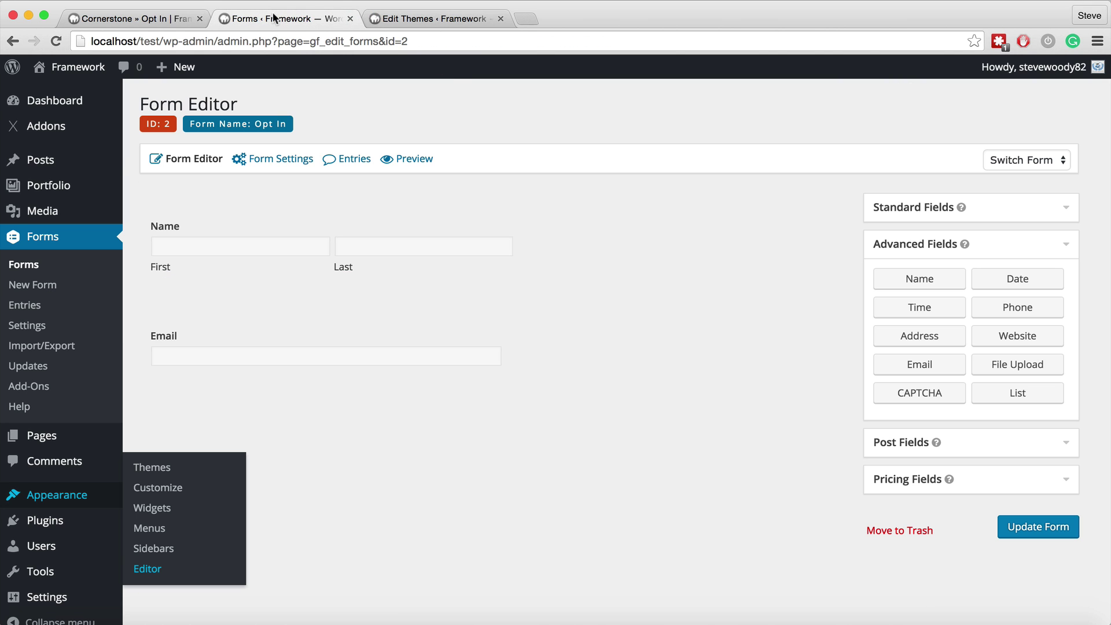
click(500, 18)
mouse_move(272, 159)
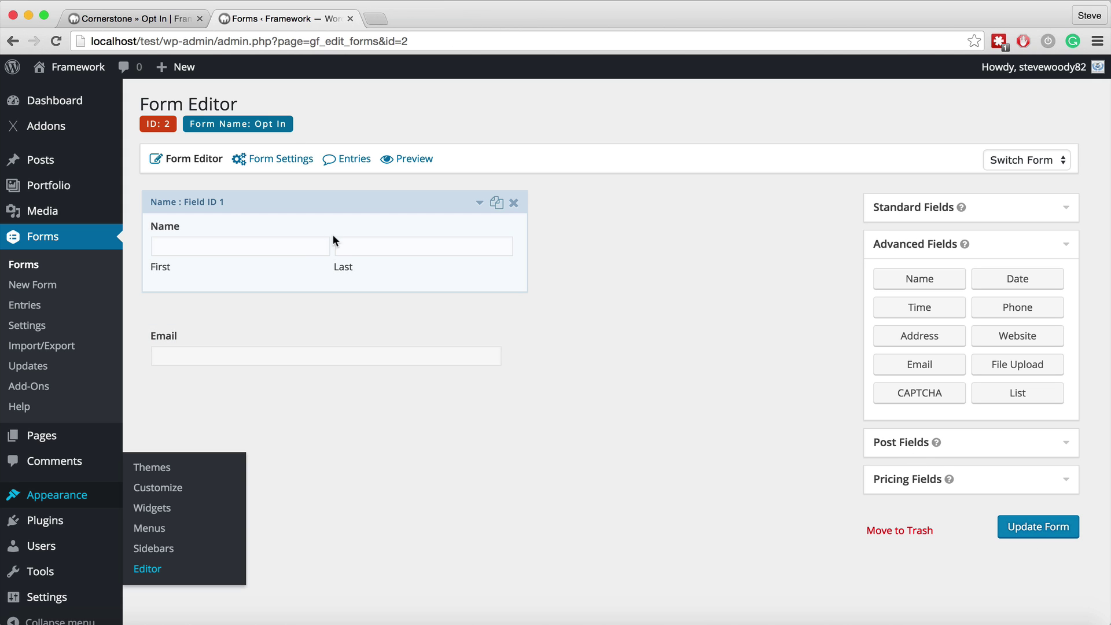
click(1049, 528)
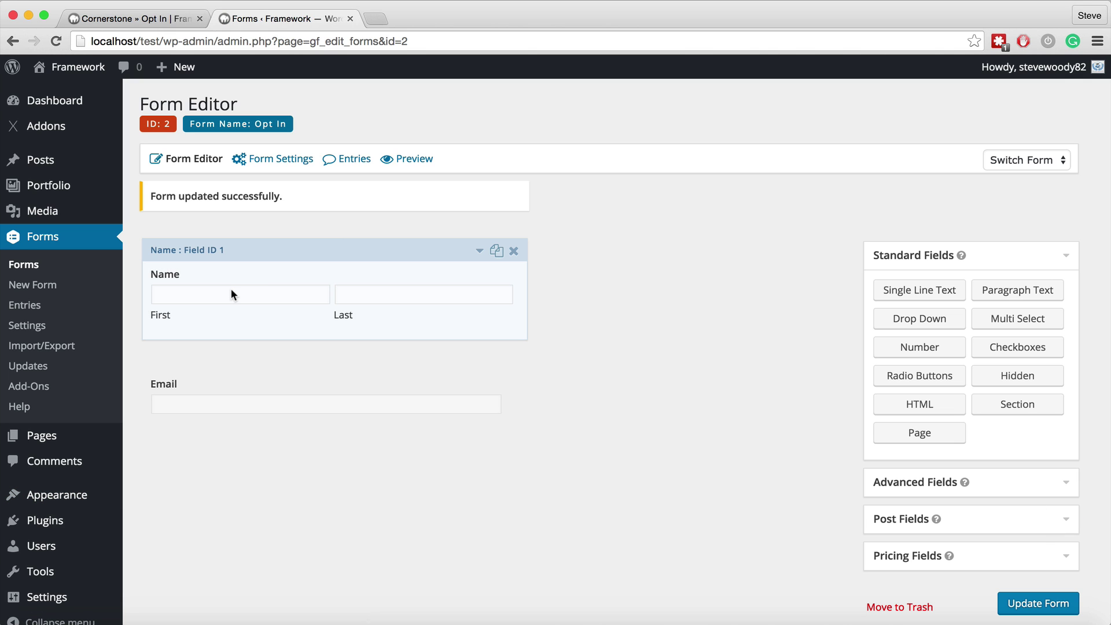
Step: Give the Name field's First input the placeholder 'Enter your First Name'
click(231, 290)
scroll(453, 402, down, 5)
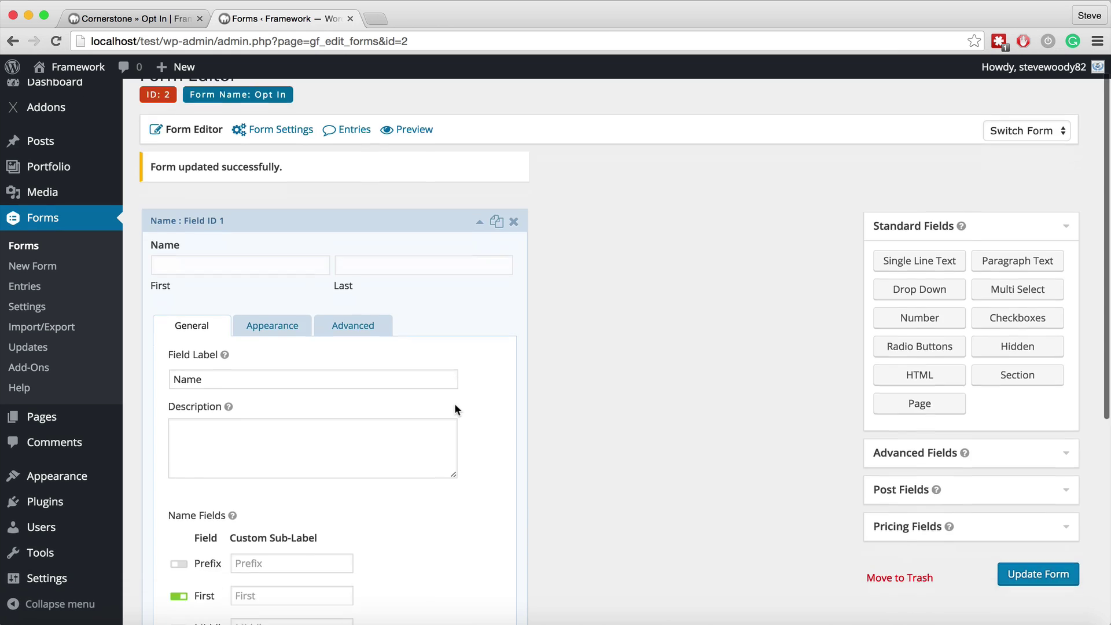
scroll(180, 457, down, 1)
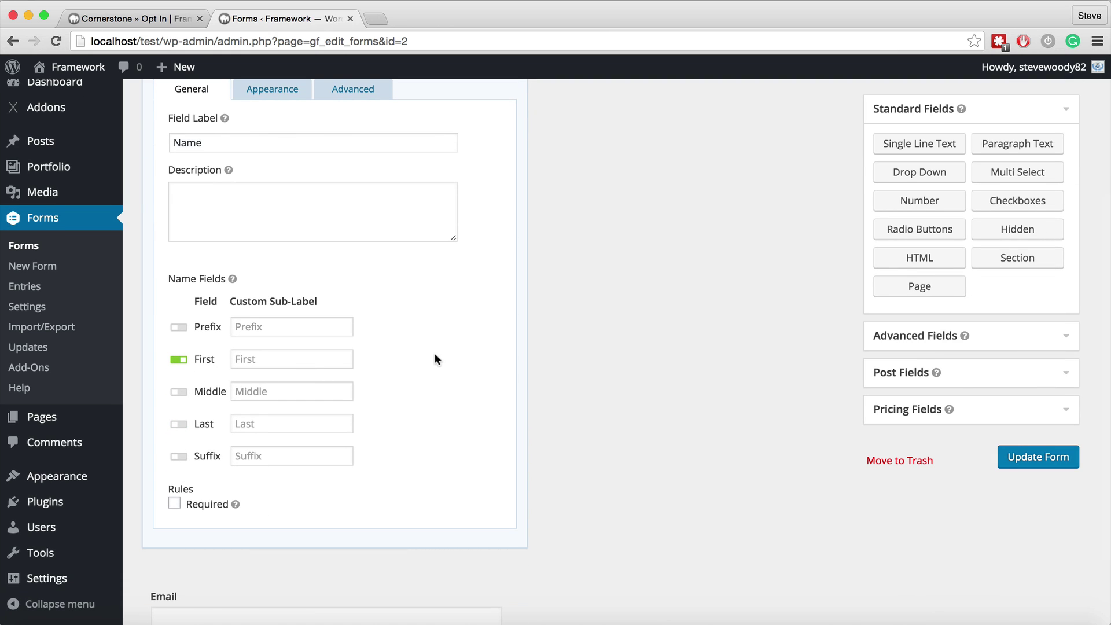
scroll(435, 353, up, 3)
scroll(435, 358, up, 2)
click(278, 217)
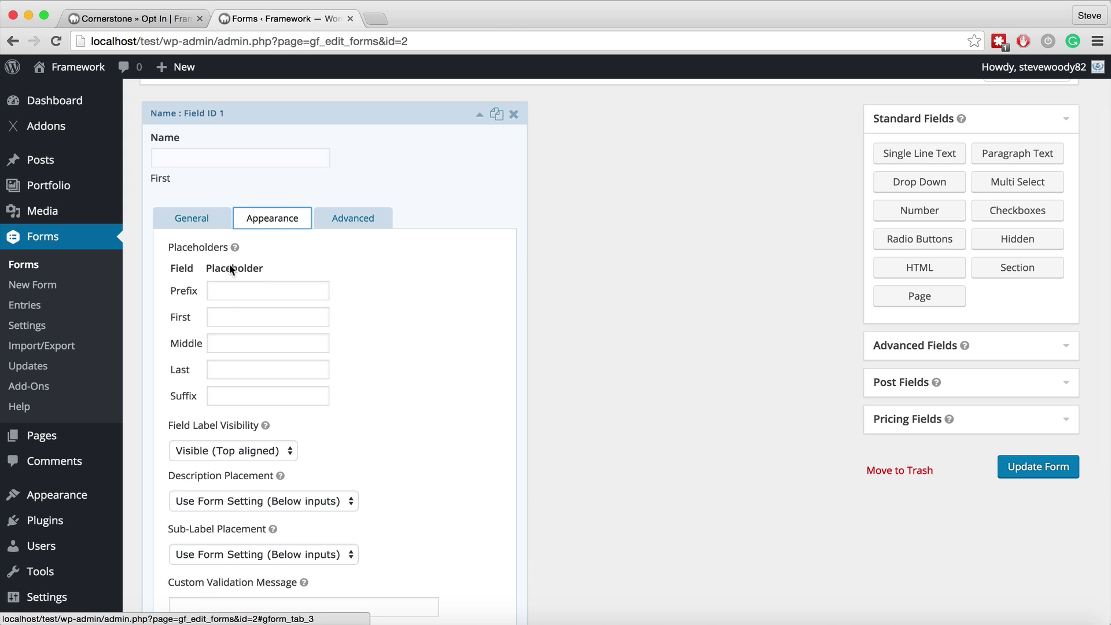
click(234, 318)
text(Enter your First Name)
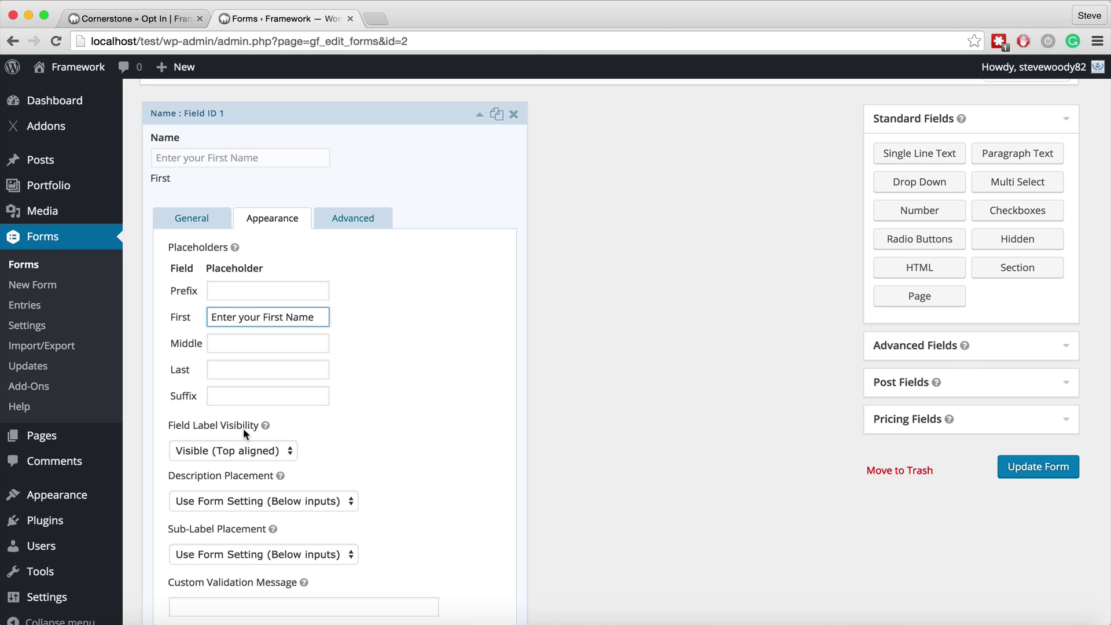
Step: Set the Name field's label visibility and sub-label placement to Hidden
click(247, 451)
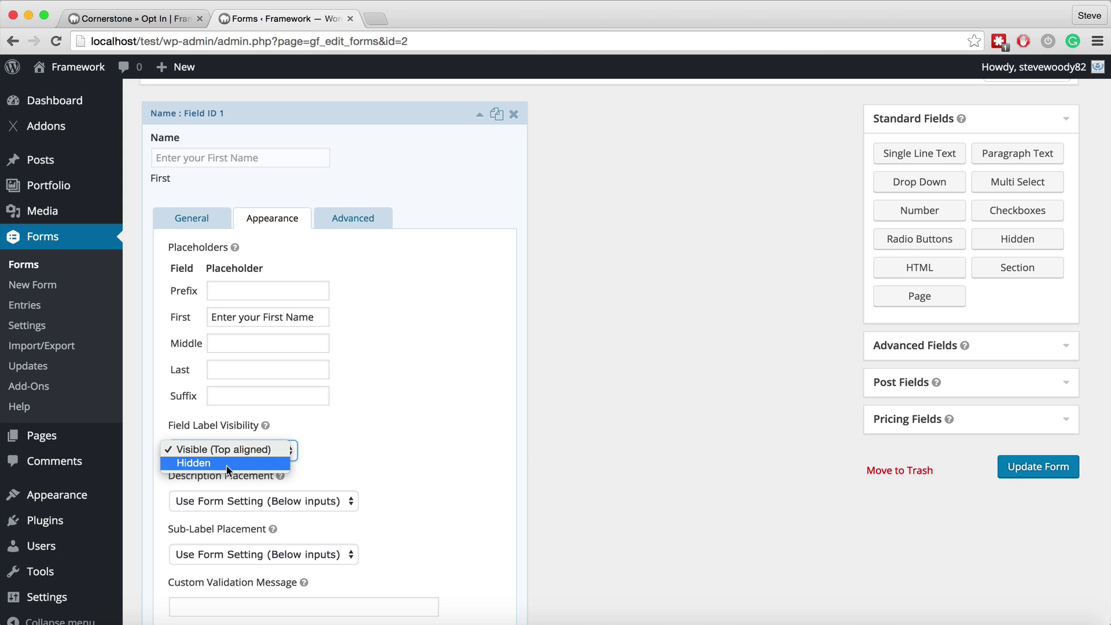
click(227, 464)
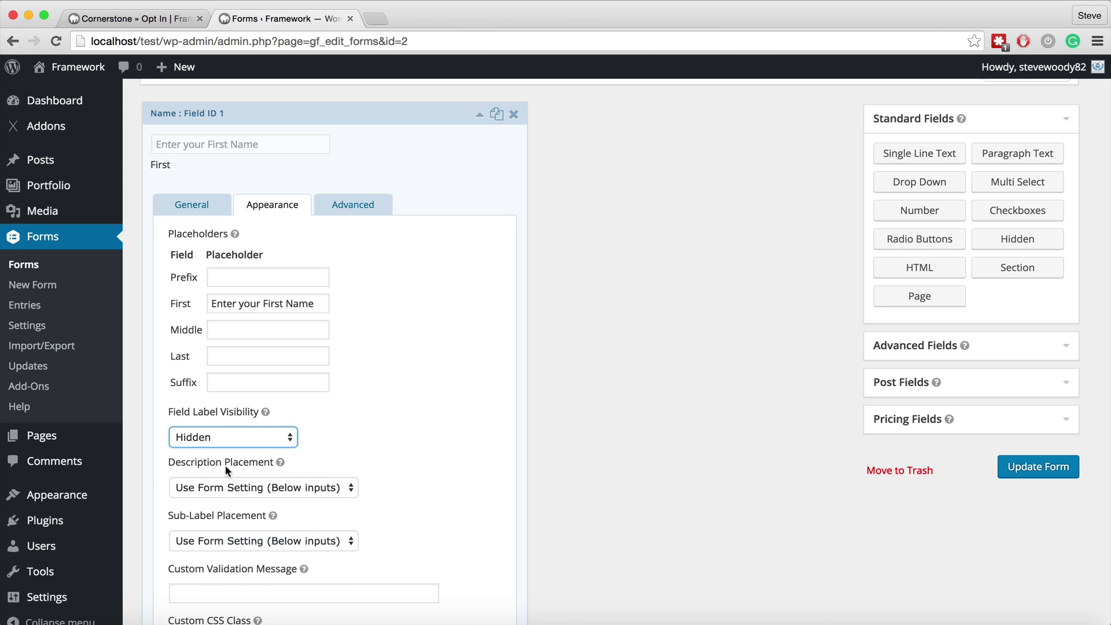
click(187, 536)
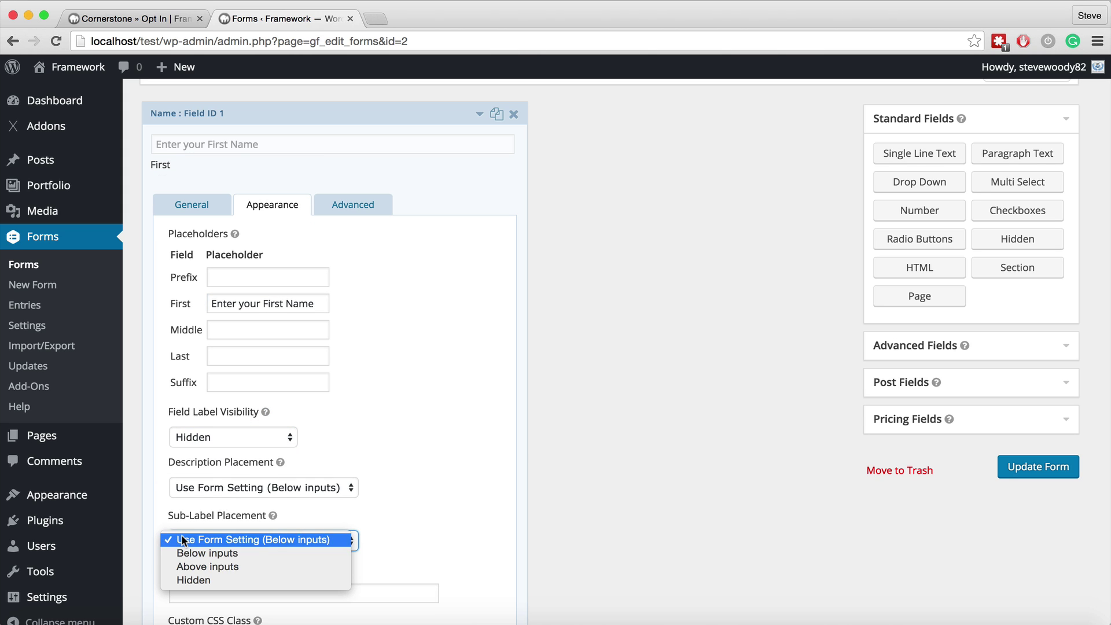
click(201, 579)
scroll(415, 444, down, 3)
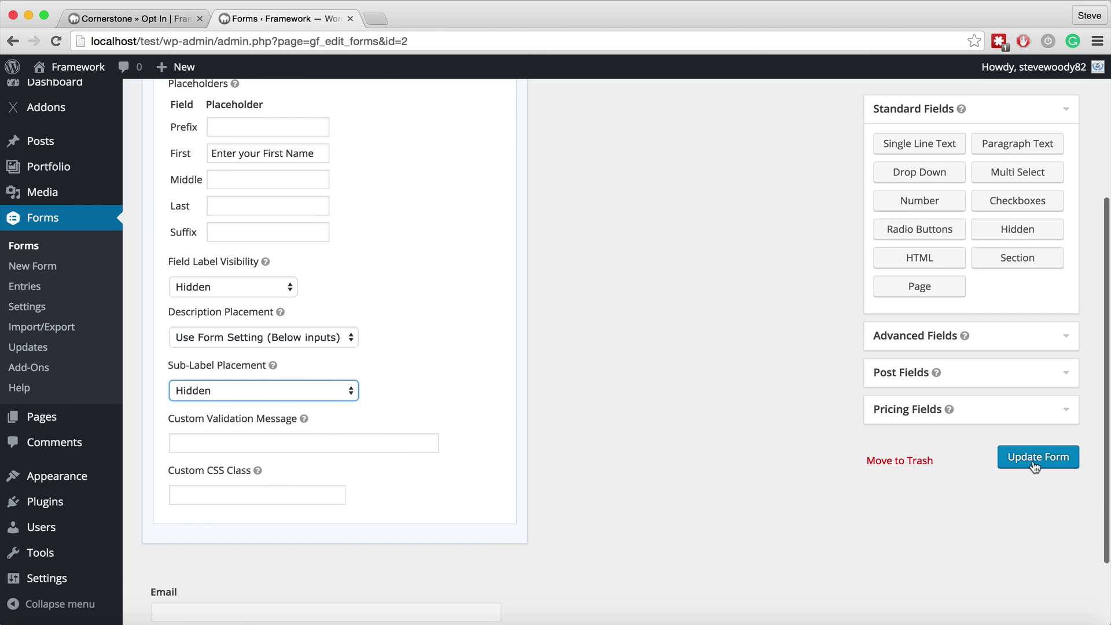
scroll(584, 279, up, 5)
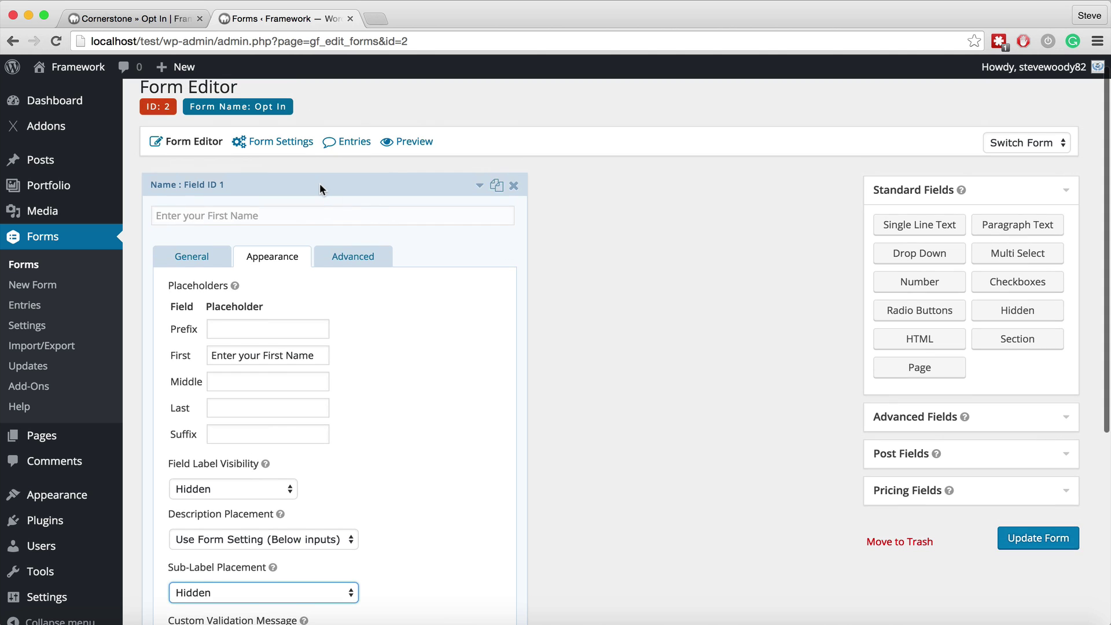
Step: Give the Email field the placeholder 'Enter your Email'
click(319, 184)
click(283, 286)
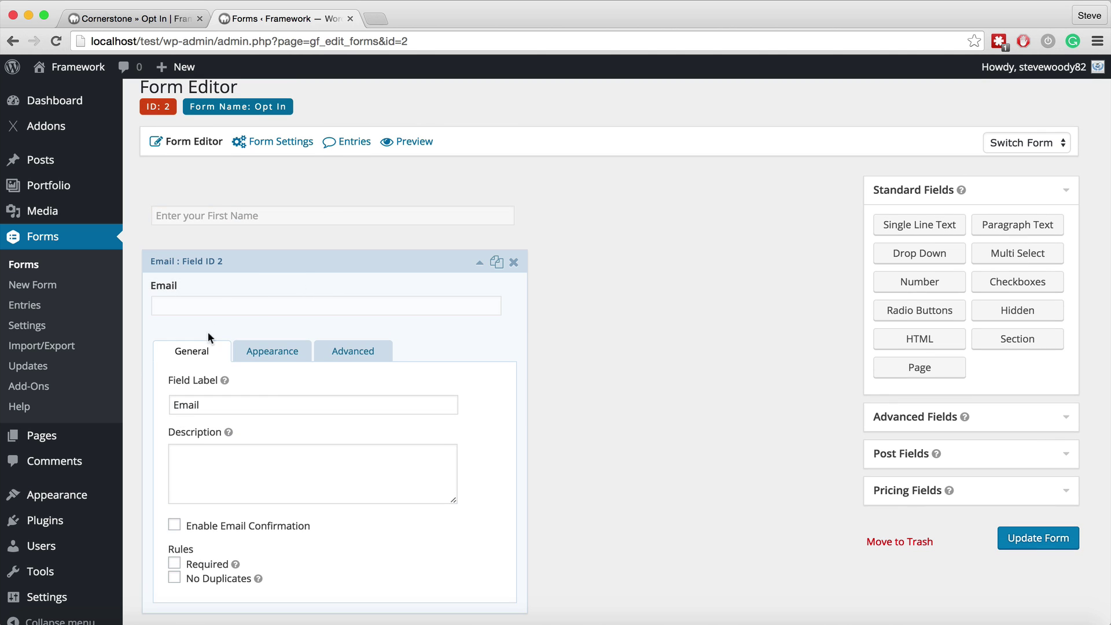
scroll(248, 269, down, 1)
click(269, 284)
click(214, 338)
text(Enter your Email)
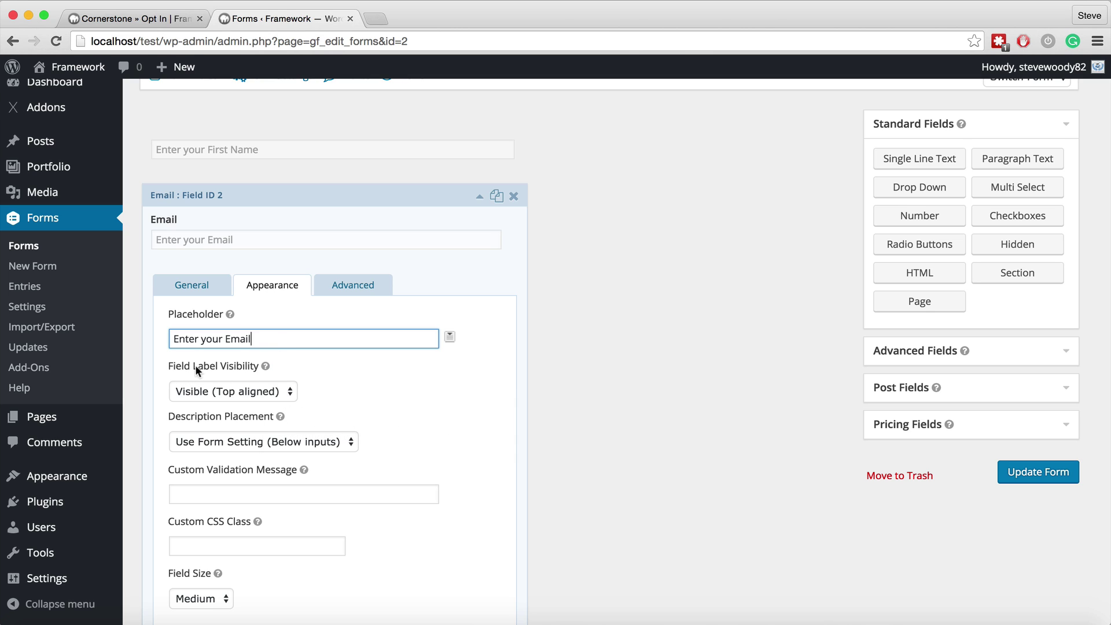
Step: Hide the Email label, make the field Large, and update the form, noting its ID 2
click(245, 388)
click(215, 407)
scroll(347, 523, down, 2)
click(200, 538)
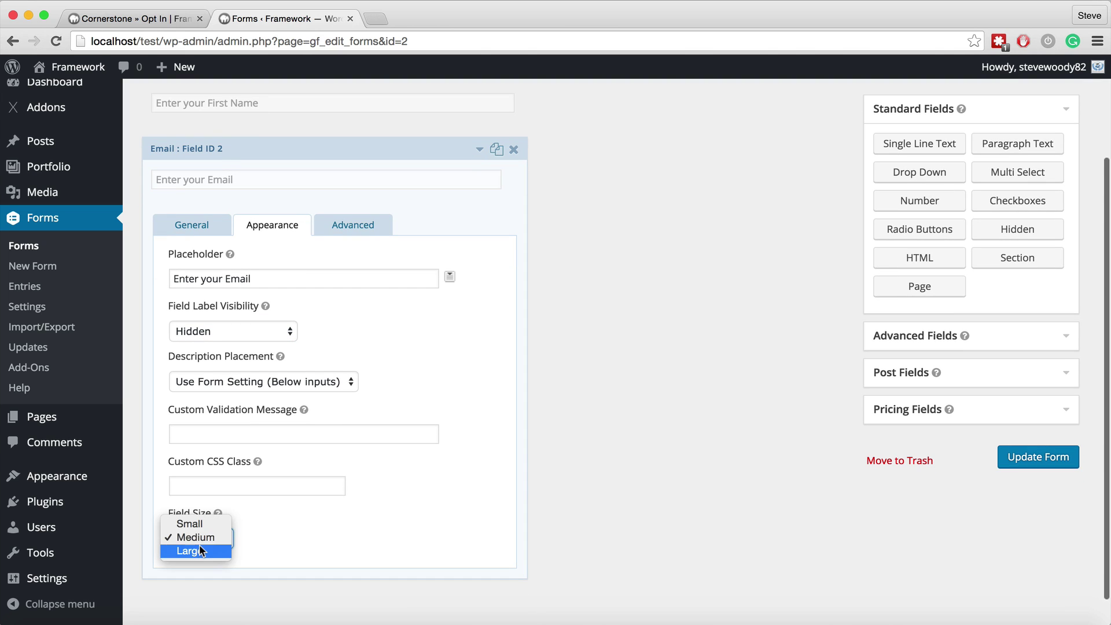
click(196, 551)
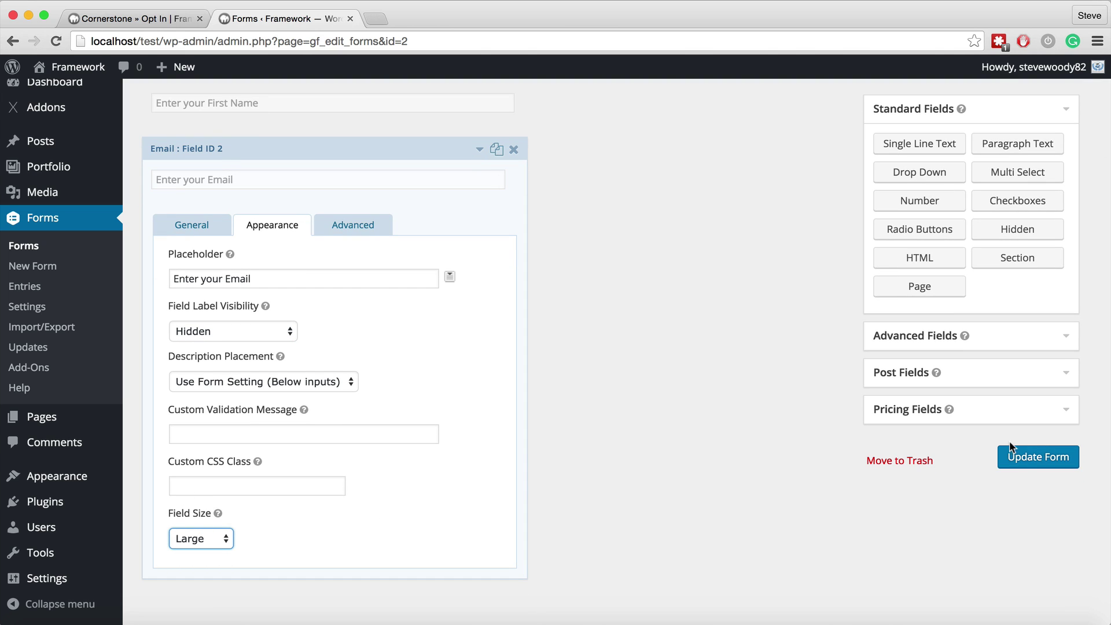
click(1028, 463)
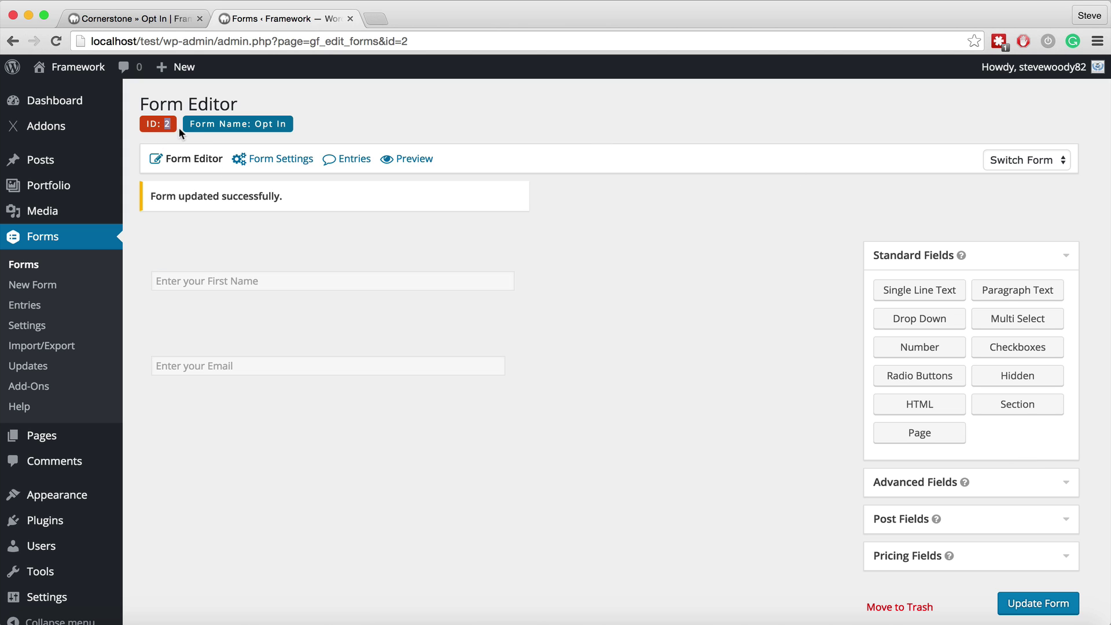
drag(168, 122, 161, 119)
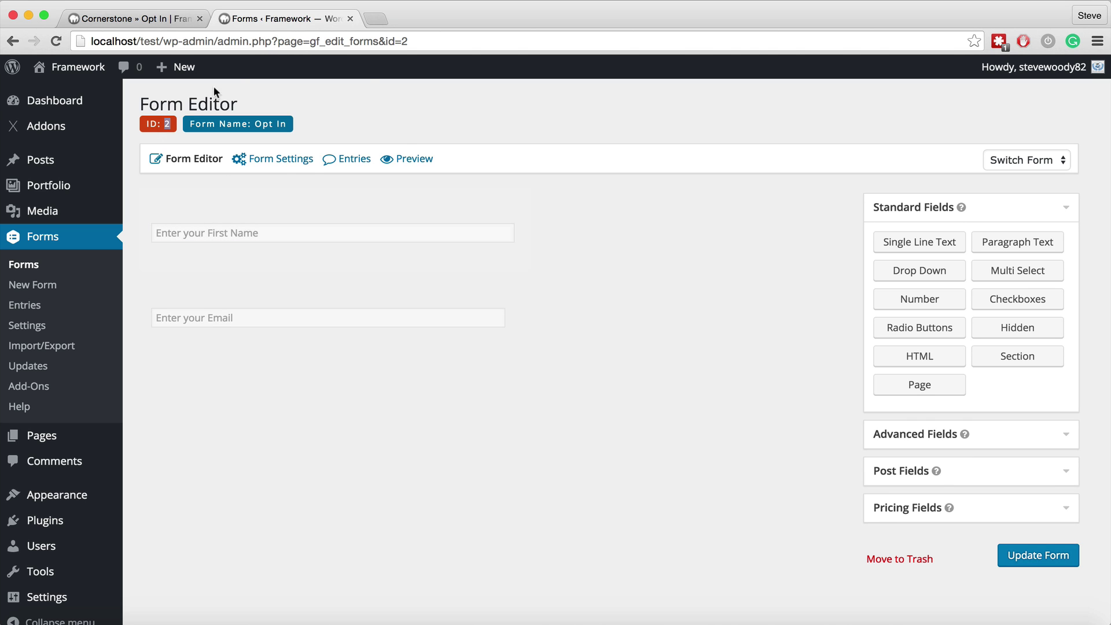
Step: Change the modal's gravityform id from 15 to 2 and save the Cornerstone page
click(107, 19)
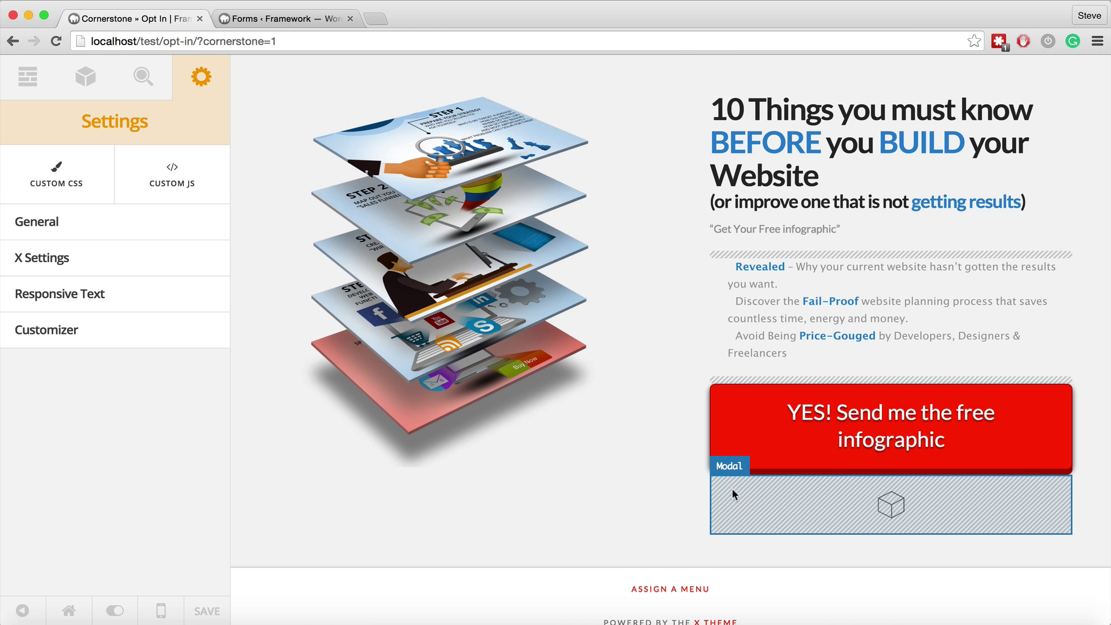
click(757, 492)
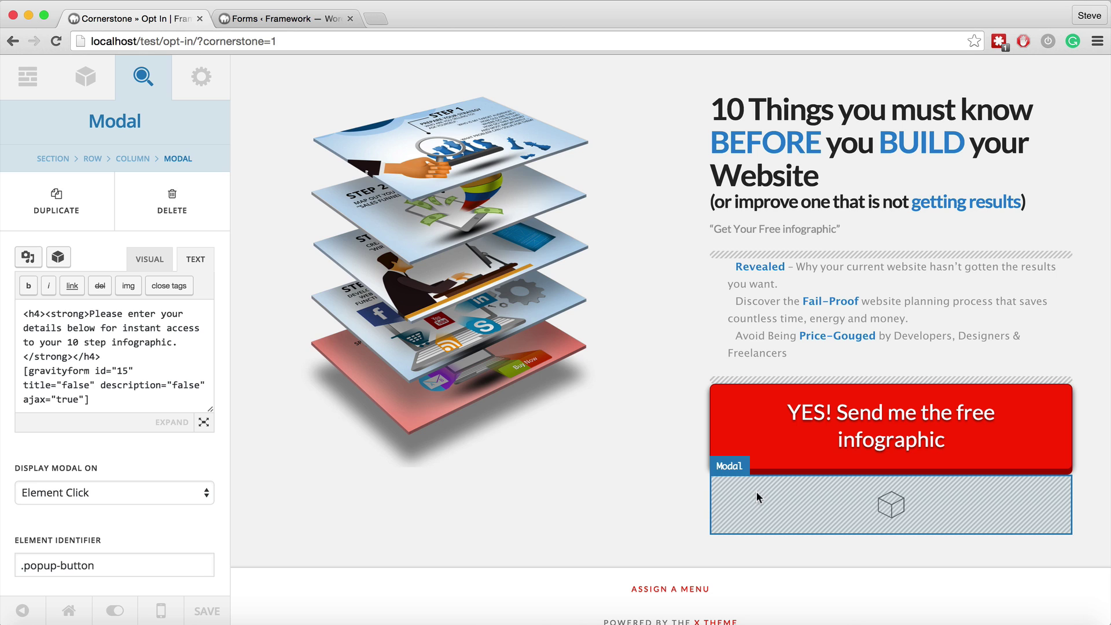
click(129, 371)
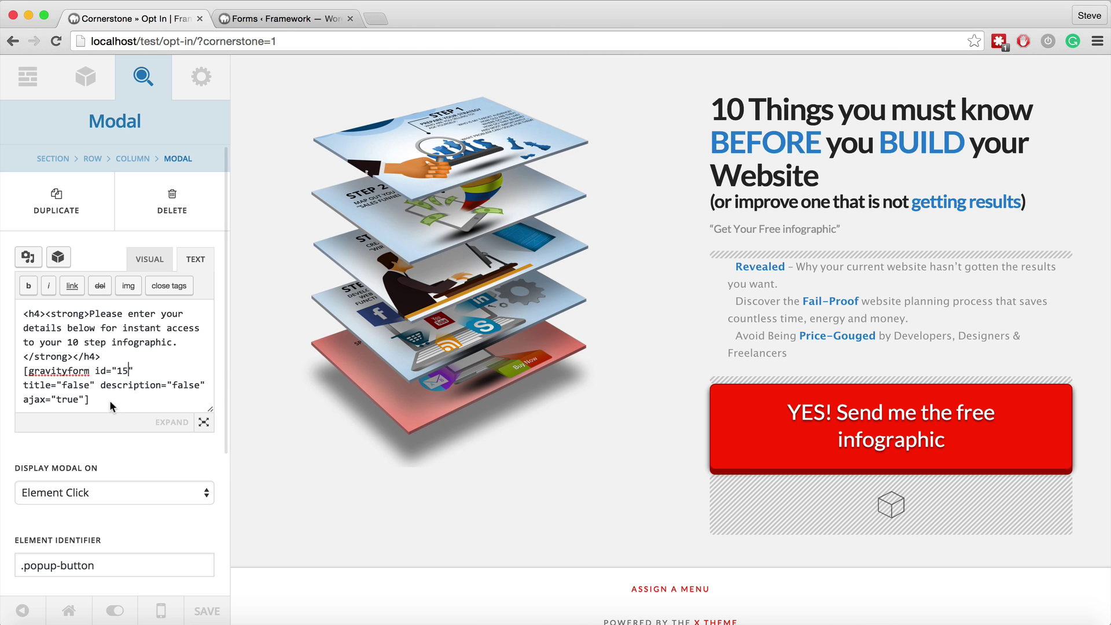
key(BackSpace)
key(BackSpace)
text(2)
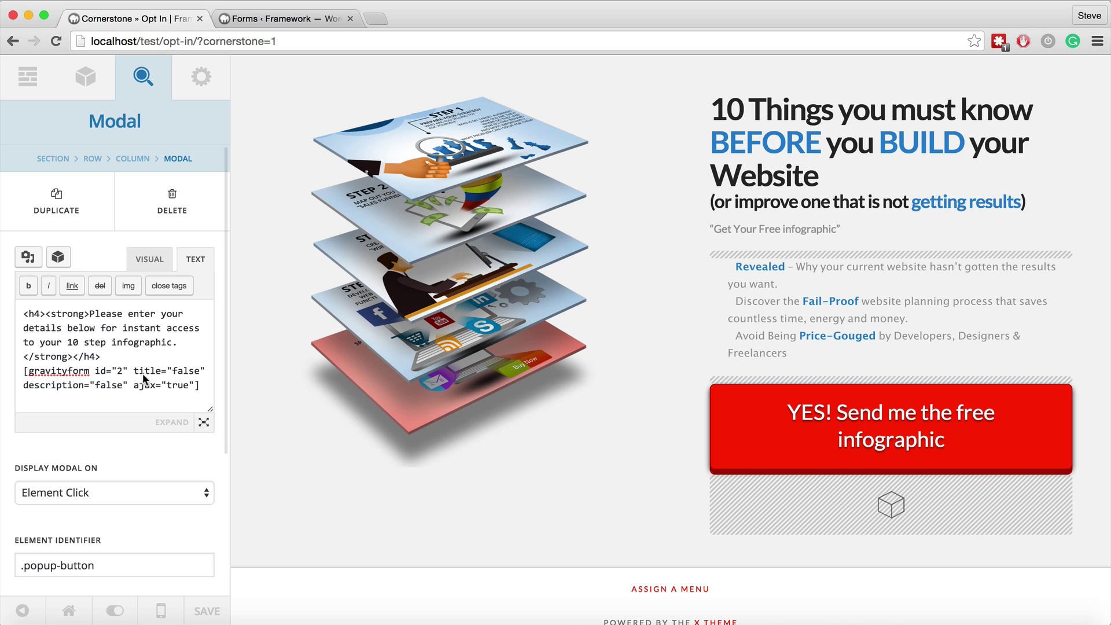
drag(210, 391, 15, 376)
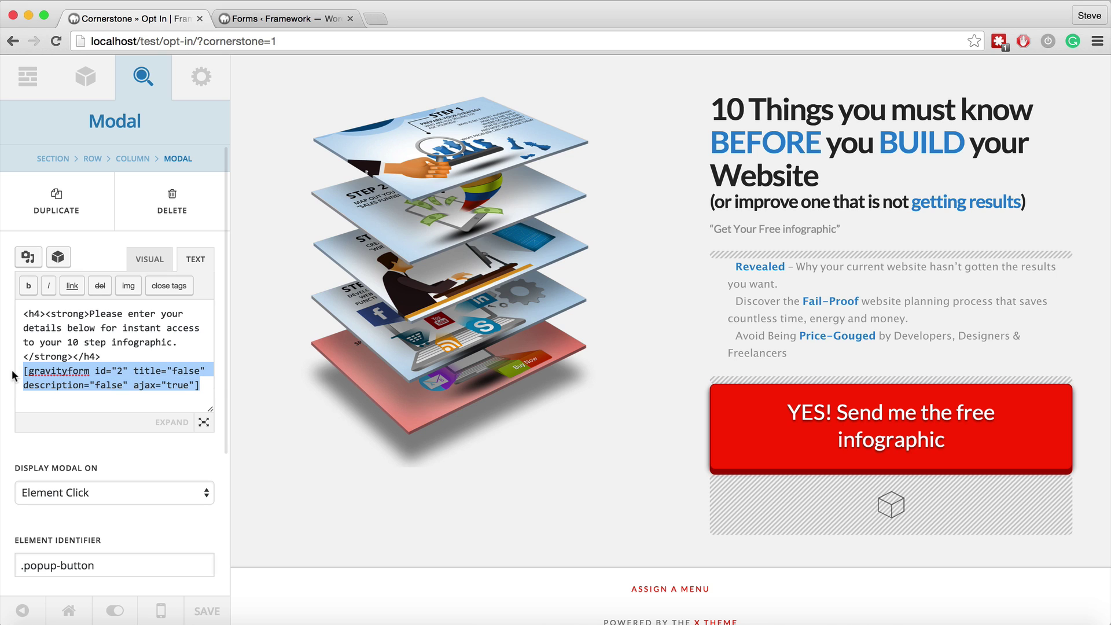
click(145, 360)
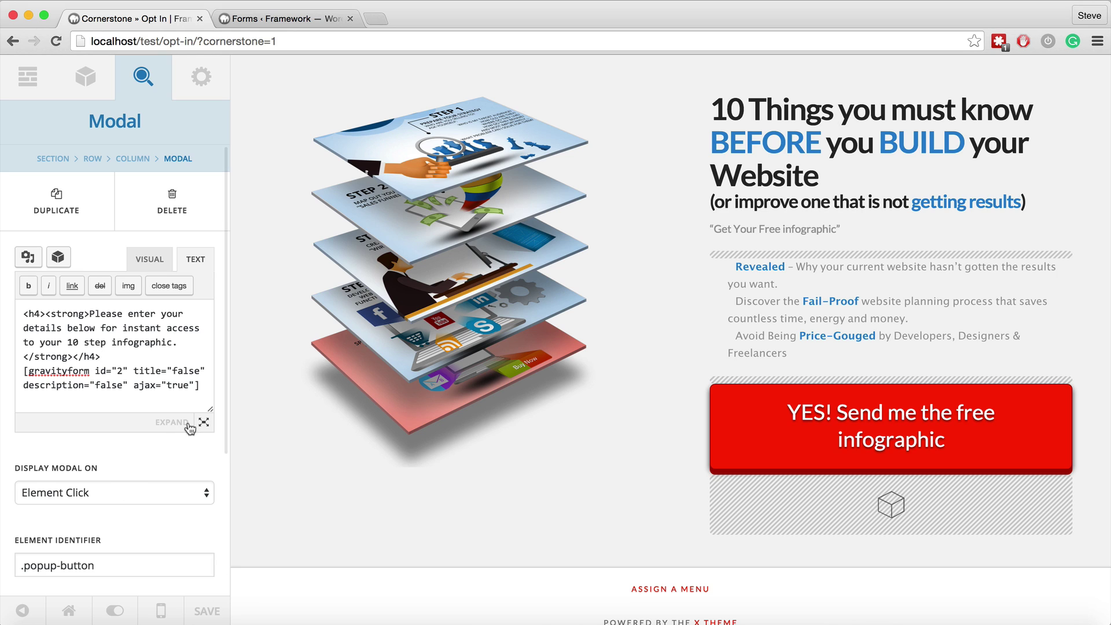
click(207, 611)
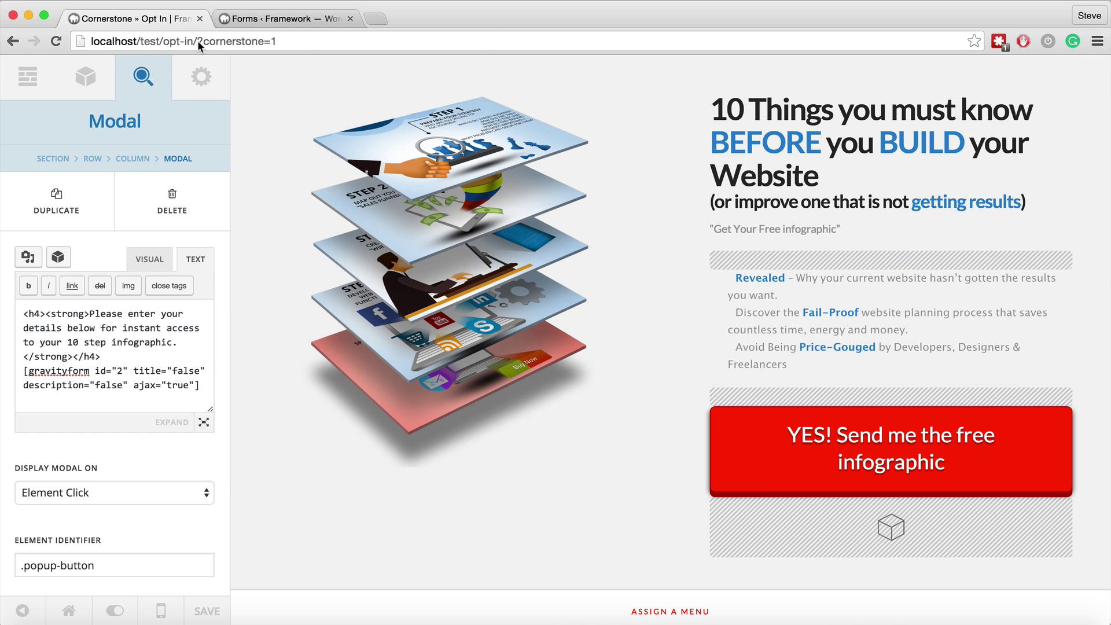
Step: Copy the page address without the editor parameter into a new tab
drag(195, 40, 58, 37)
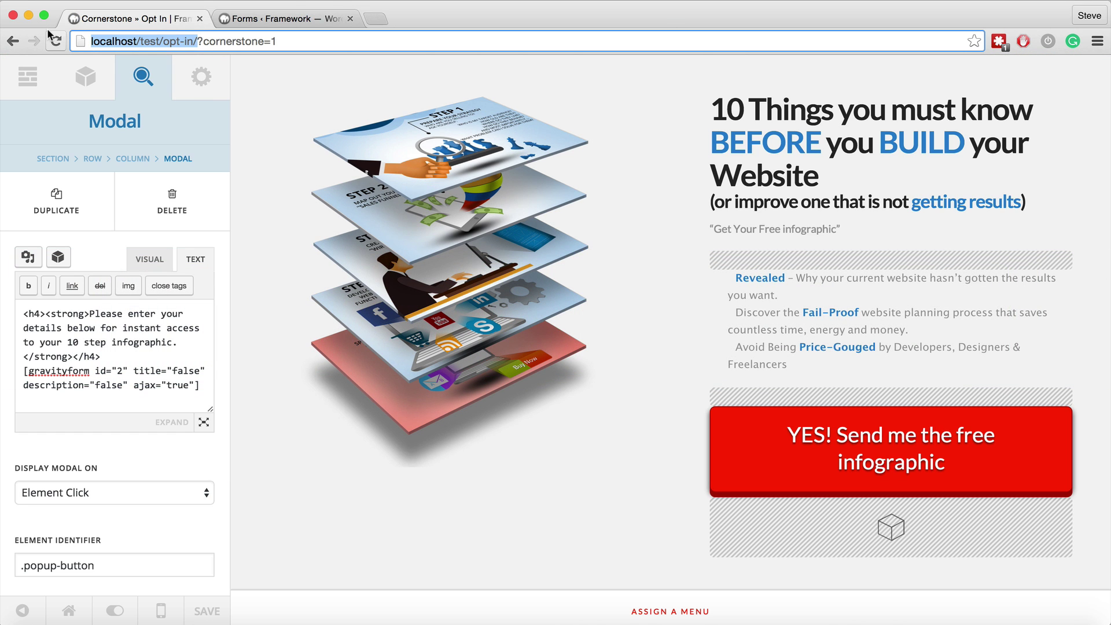
key(super+c)
click(376, 17)
key(super+v)
Step: Load the live Opt In page, open the popup from the red YES button, then close it
key(Return)
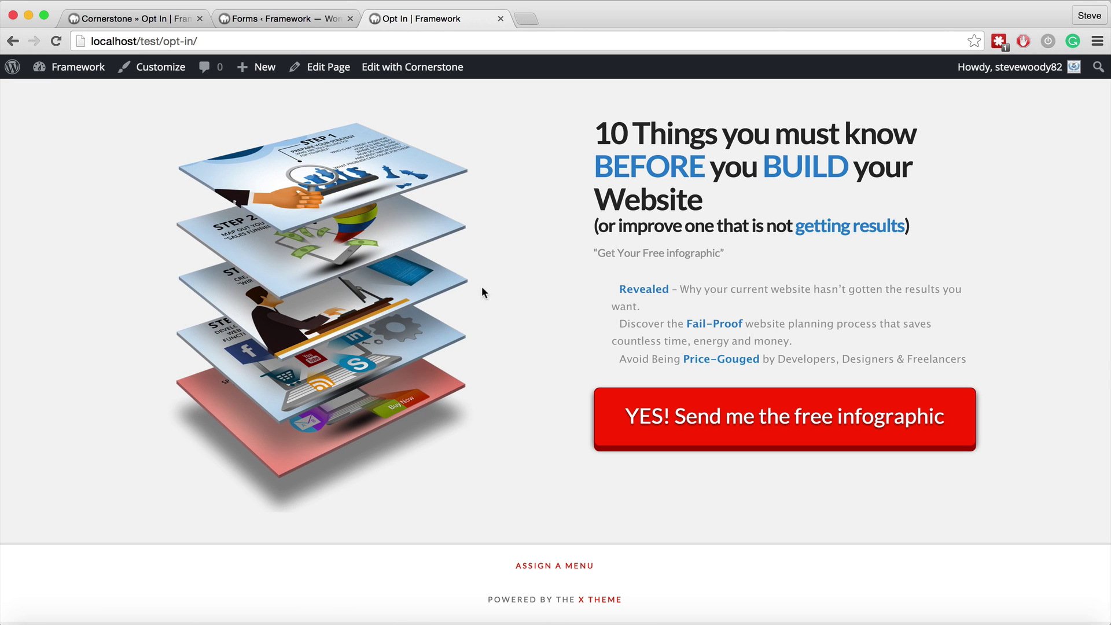
click(776, 418)
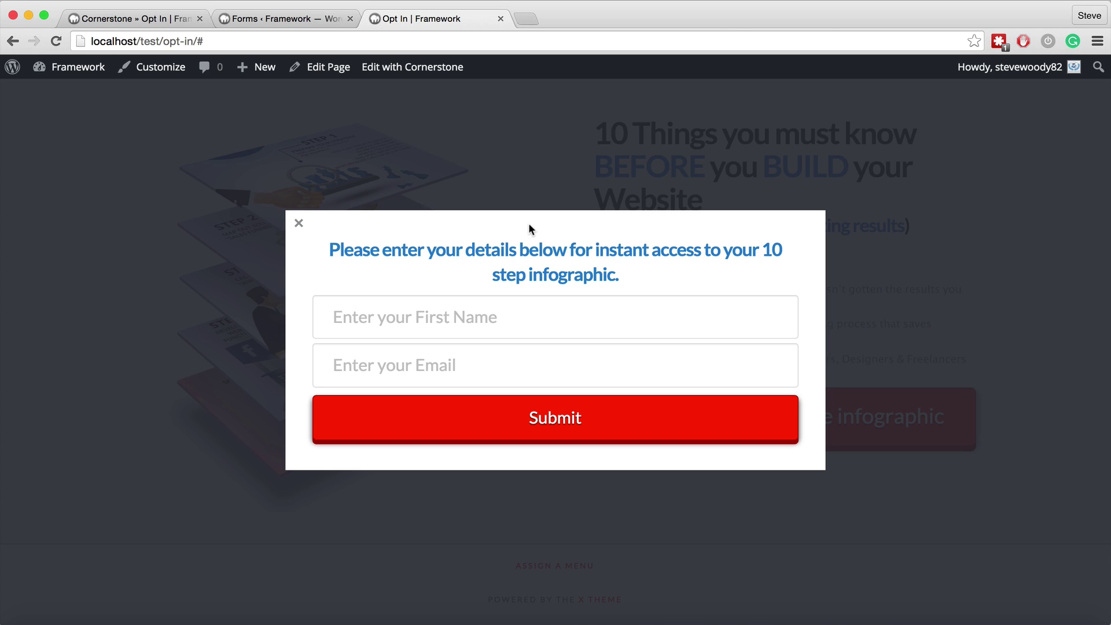
click(299, 224)
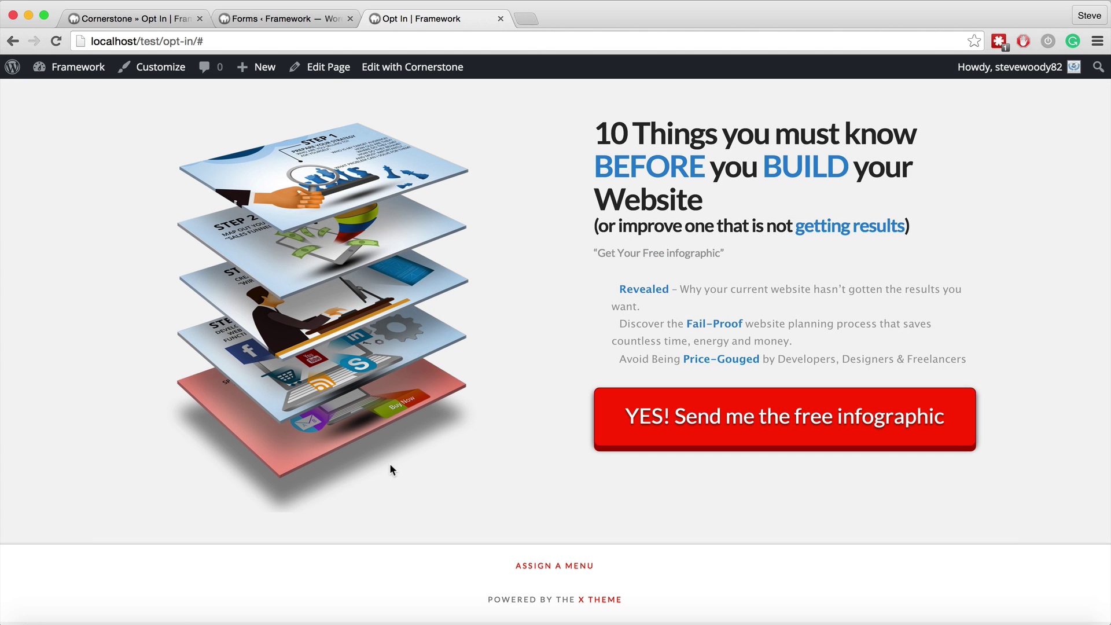
Step: Open the Opt In form's Form Settings and go to its Confirmations page
click(294, 19)
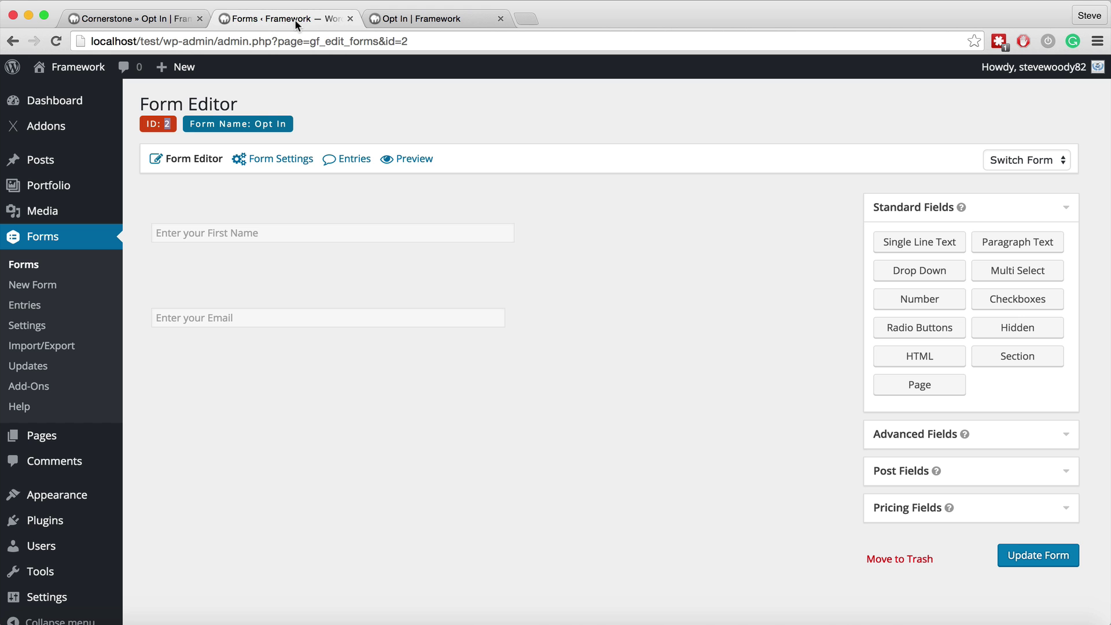
click(265, 180)
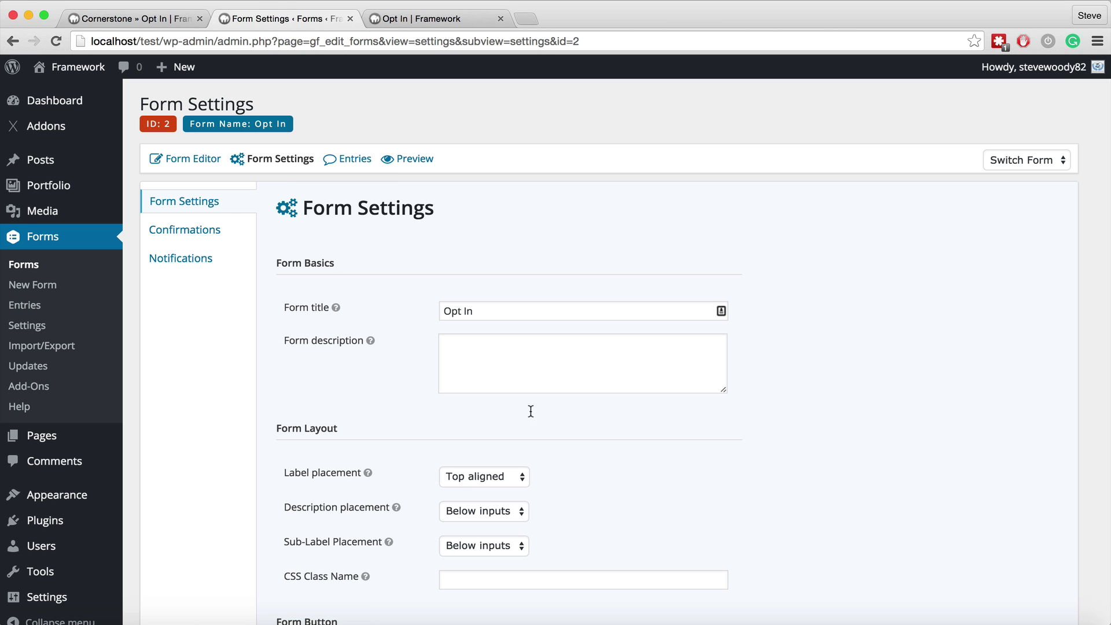
scroll(221, 339, down, 5)
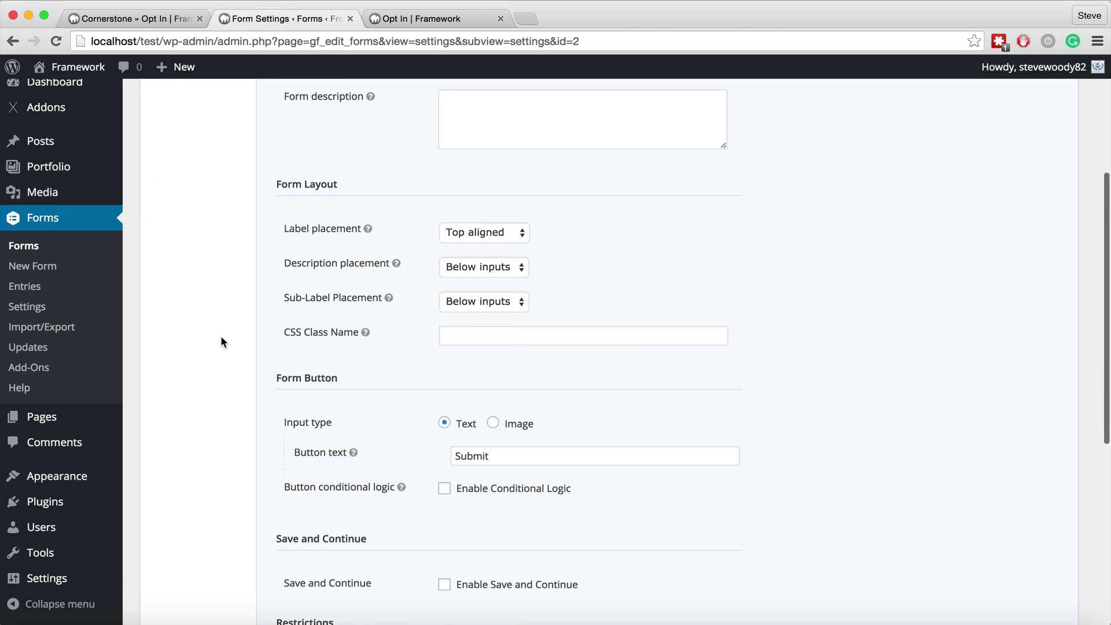
scroll(315, 332, up, 5)
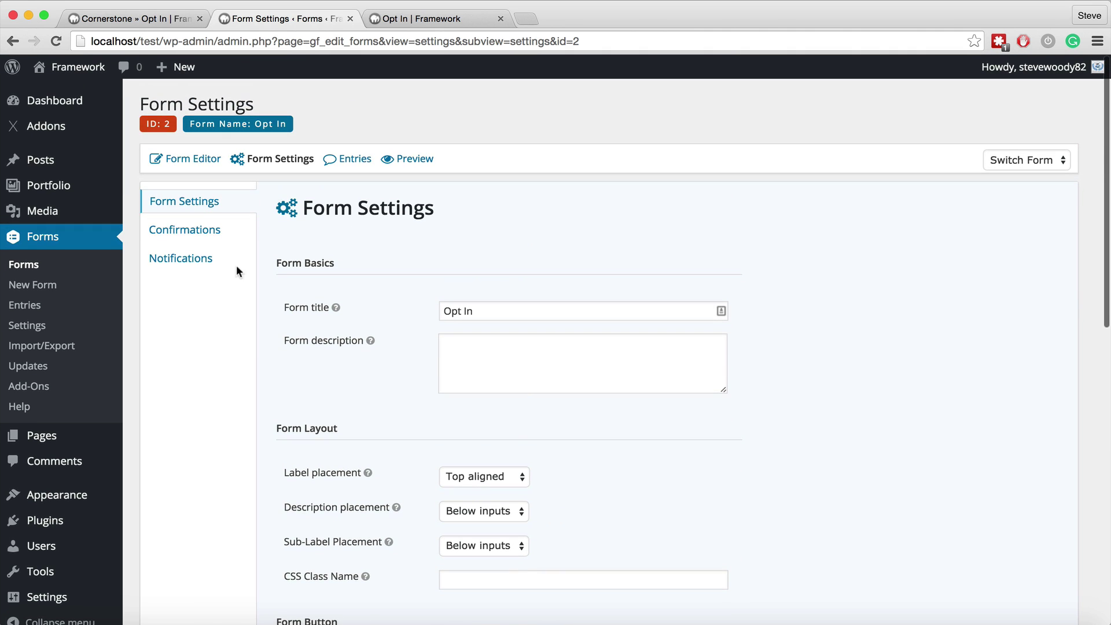
click(192, 230)
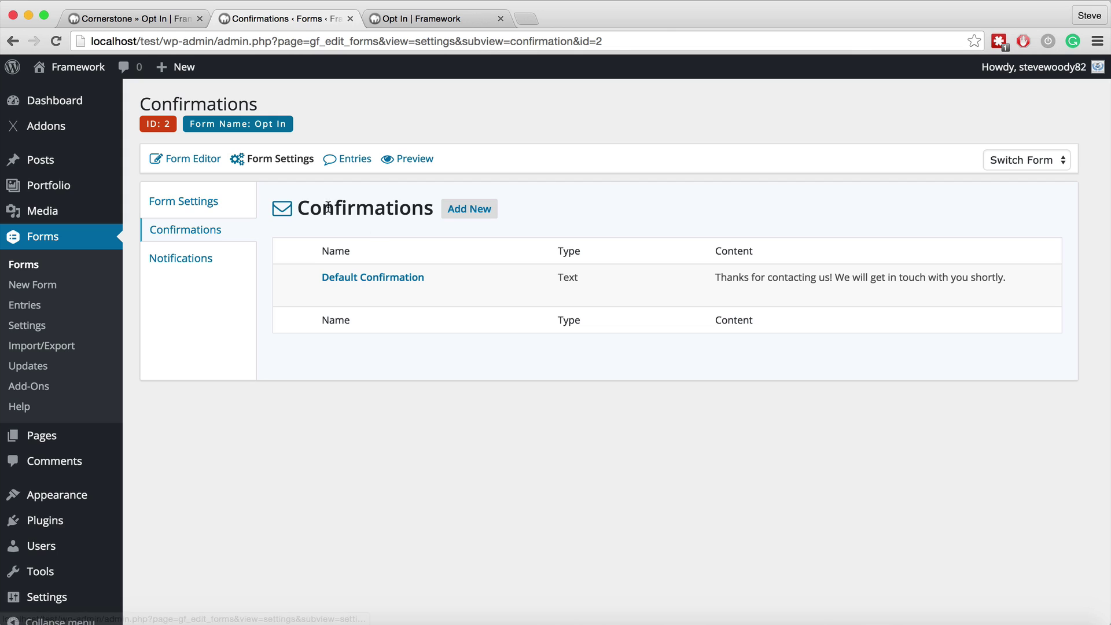
mouse_move(343, 297)
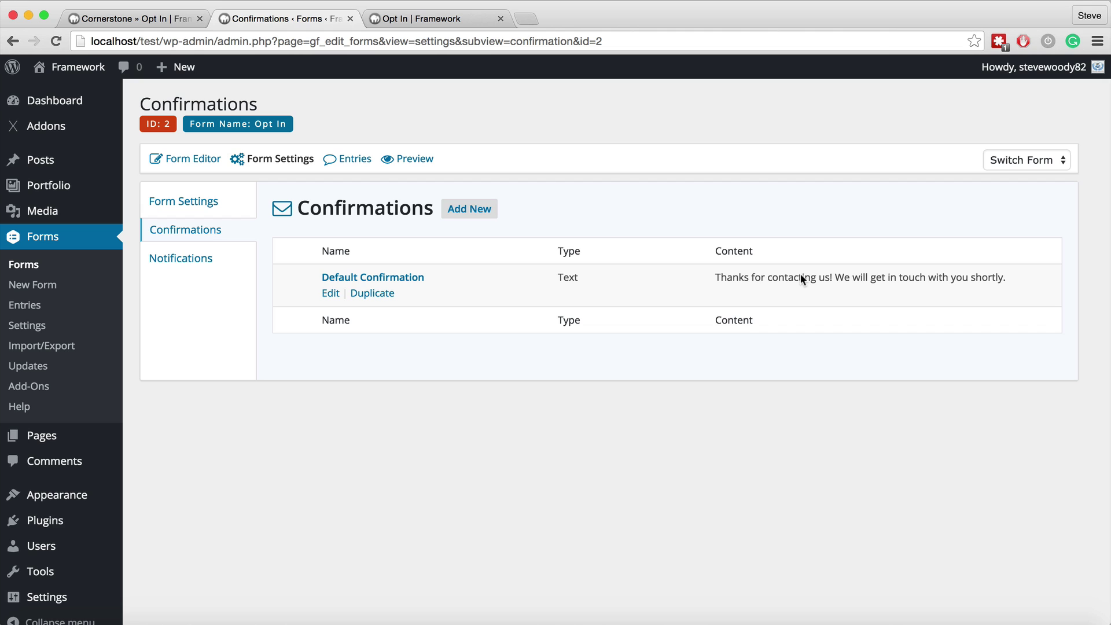
Step: Start a new Opt In notification sent to the address in the Email field
click(175, 258)
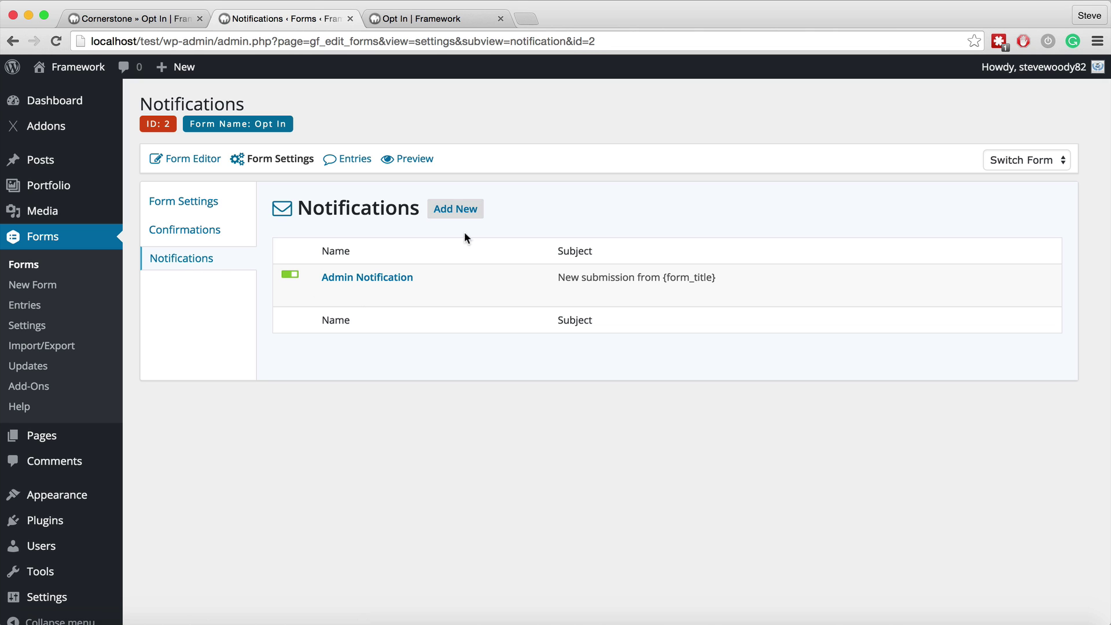
click(454, 210)
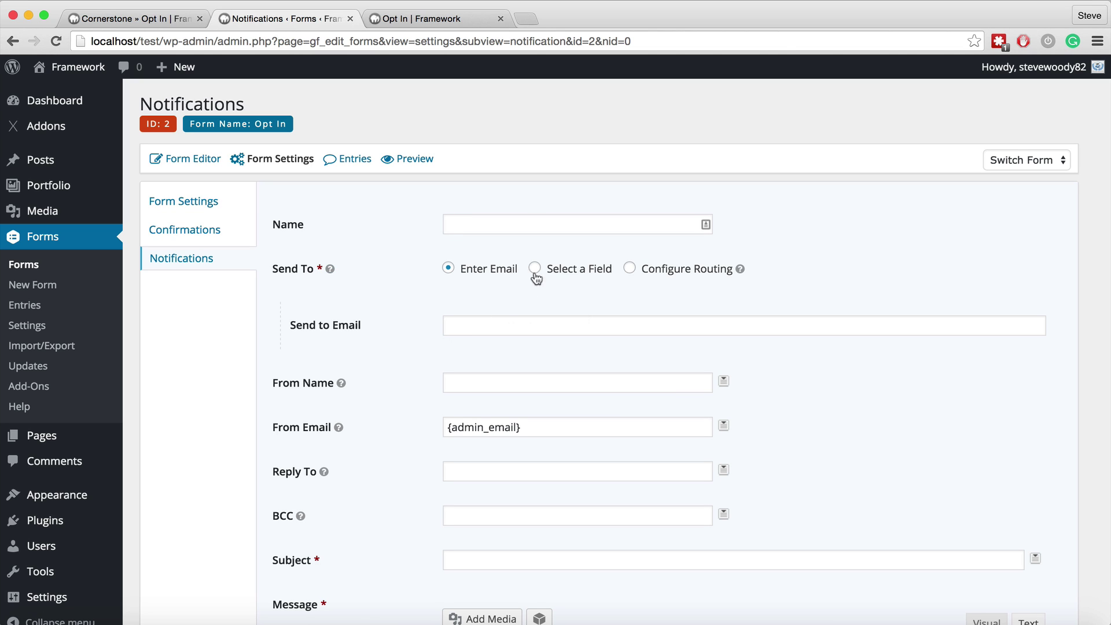
click(534, 268)
click(466, 325)
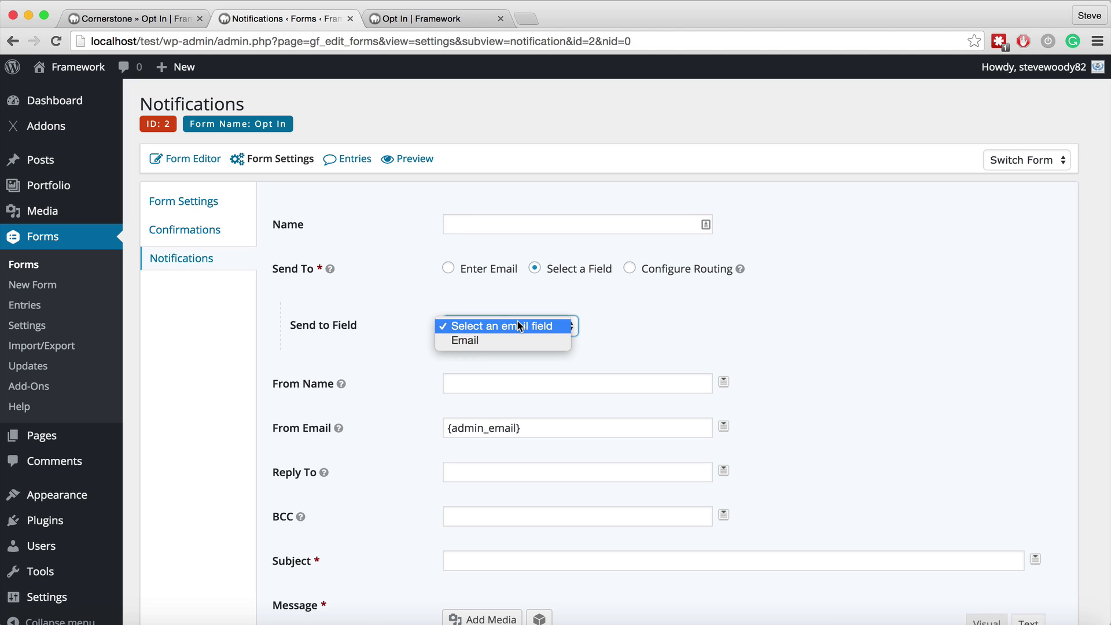
click(466, 340)
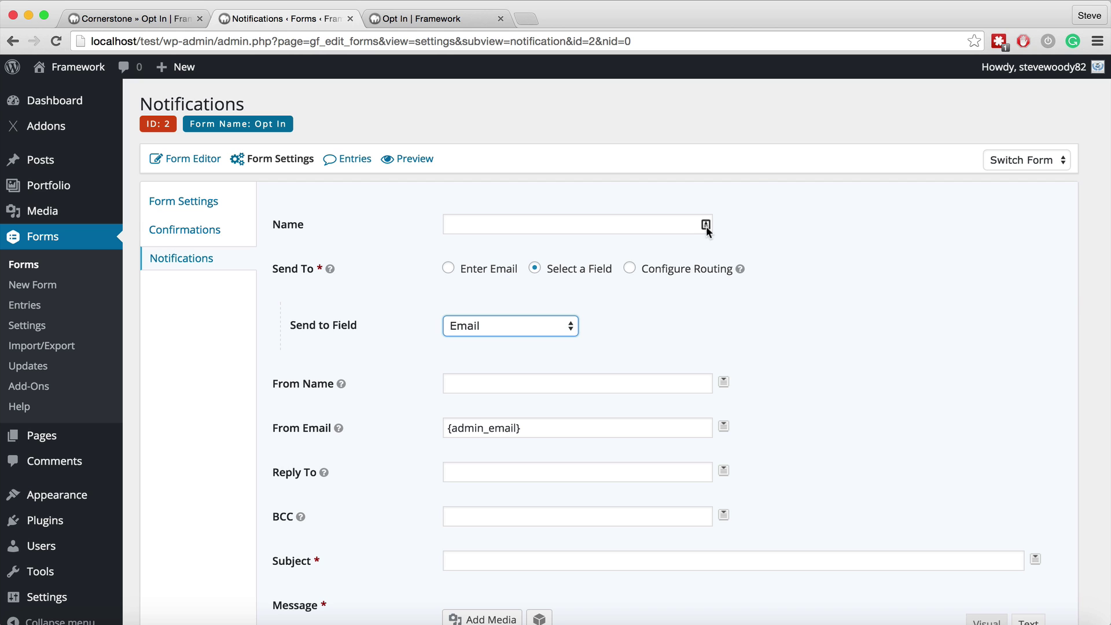
Step: Go through the notification's name, sender name, subject and message fields
click(602, 232)
click(466, 386)
scroll(450, 516, down, 5)
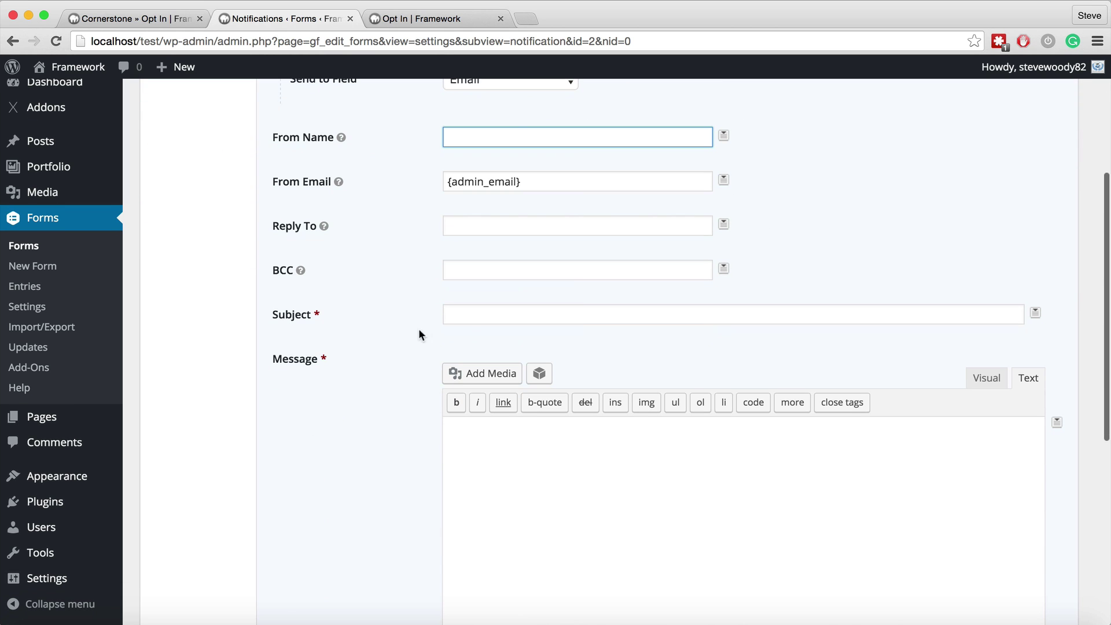
click(466, 319)
click(489, 439)
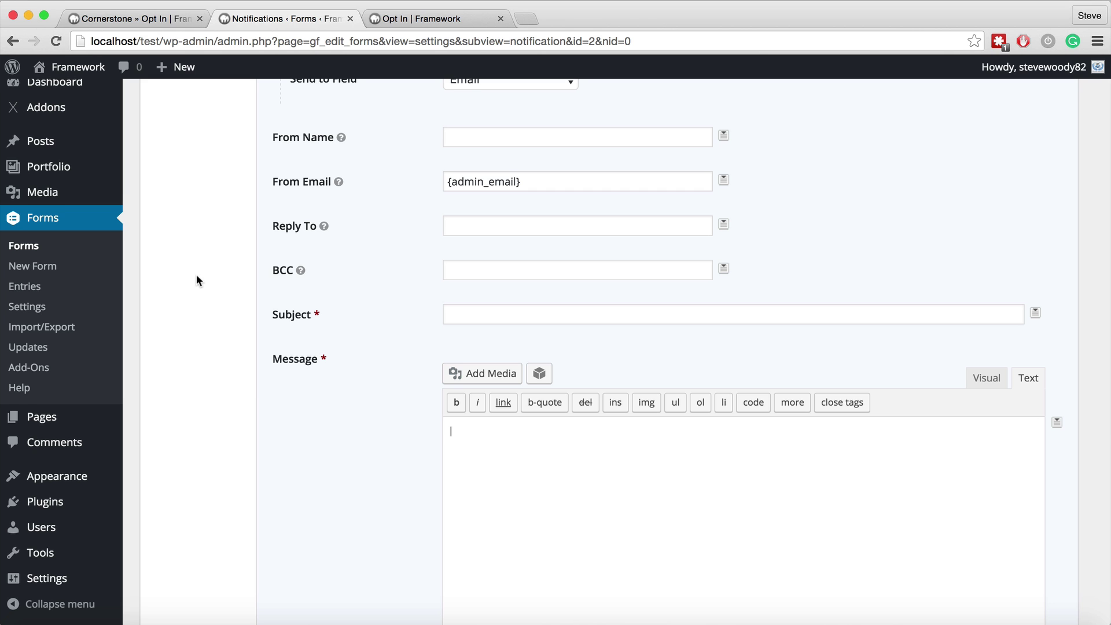
scroll(197, 280, up, 5)
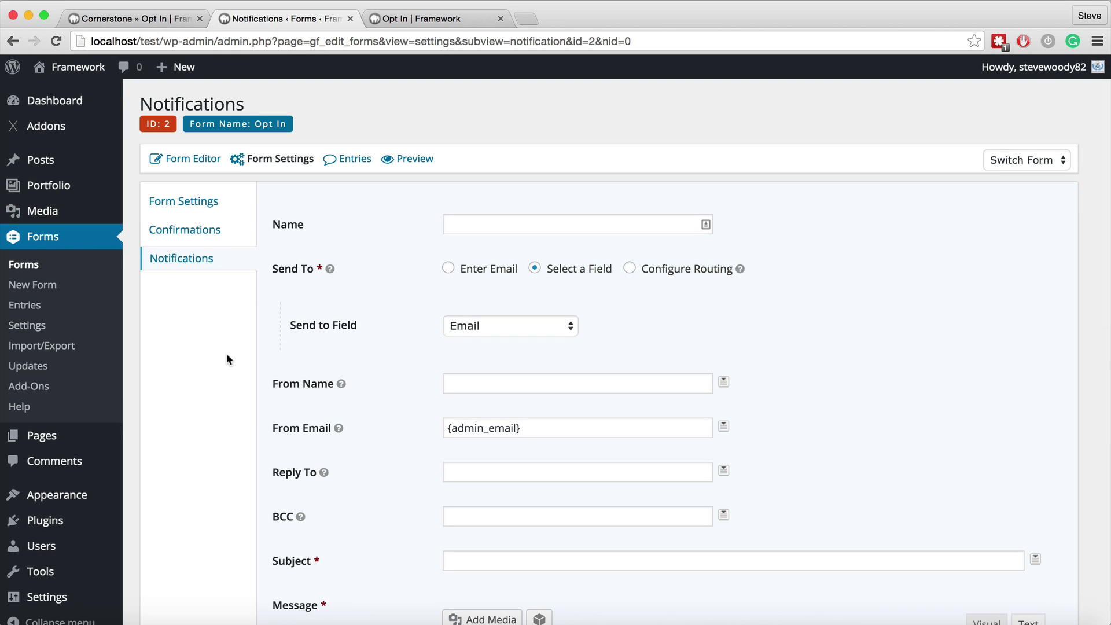
Step: Open a new page in another tab and title it 'Thank you'
mouse_move(27, 439)
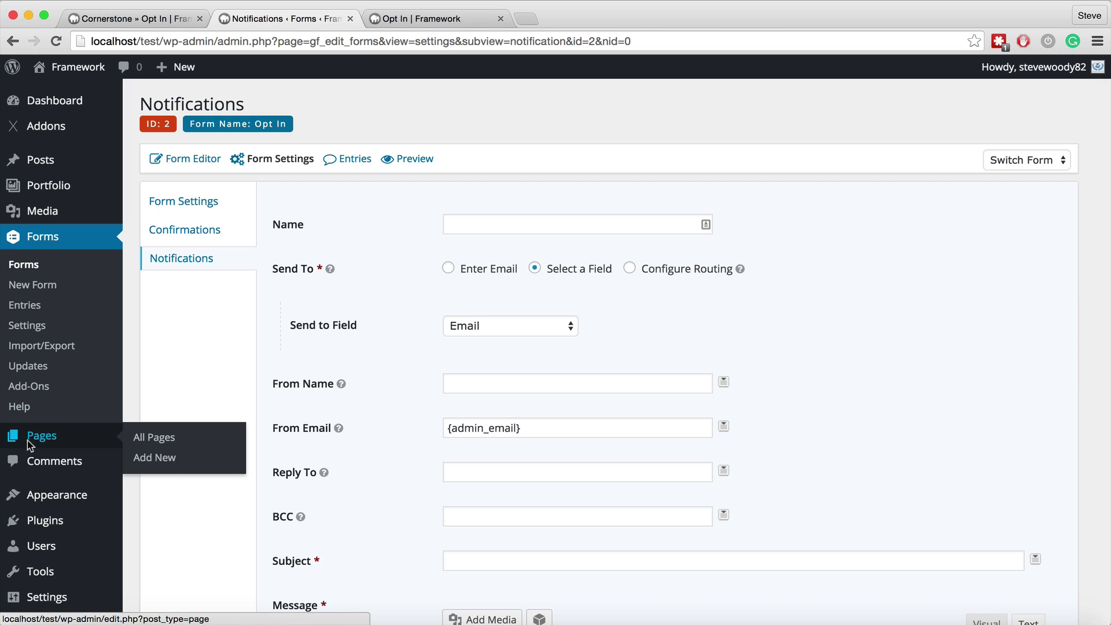
right_click(169, 460)
click(191, 464)
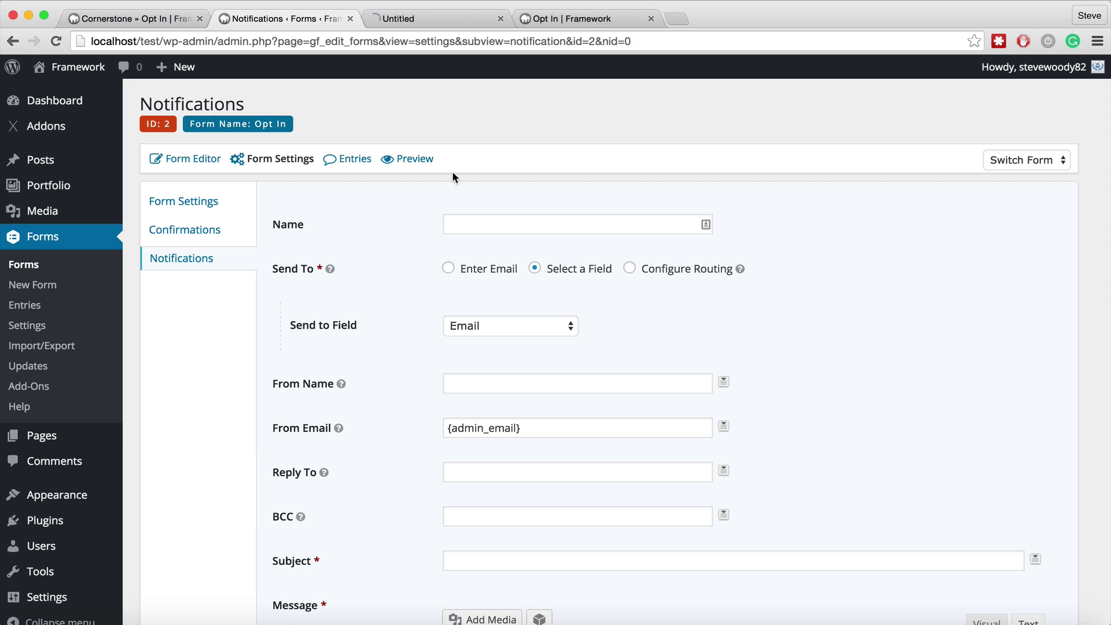
key(ctrl+Tab)
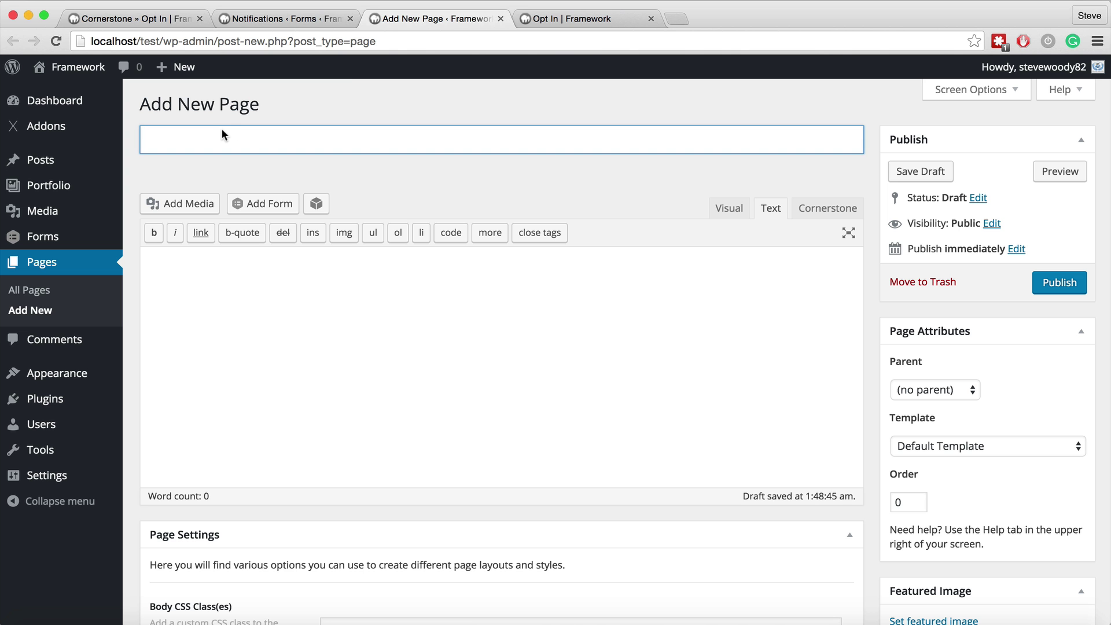
text(Thank)
key(BackSpace)
key(BackSpace)
text(ank you)
Step: Set parent to Opt In, choose the Blank - No Container | No Header, No Footer template, and publish
click(942, 392)
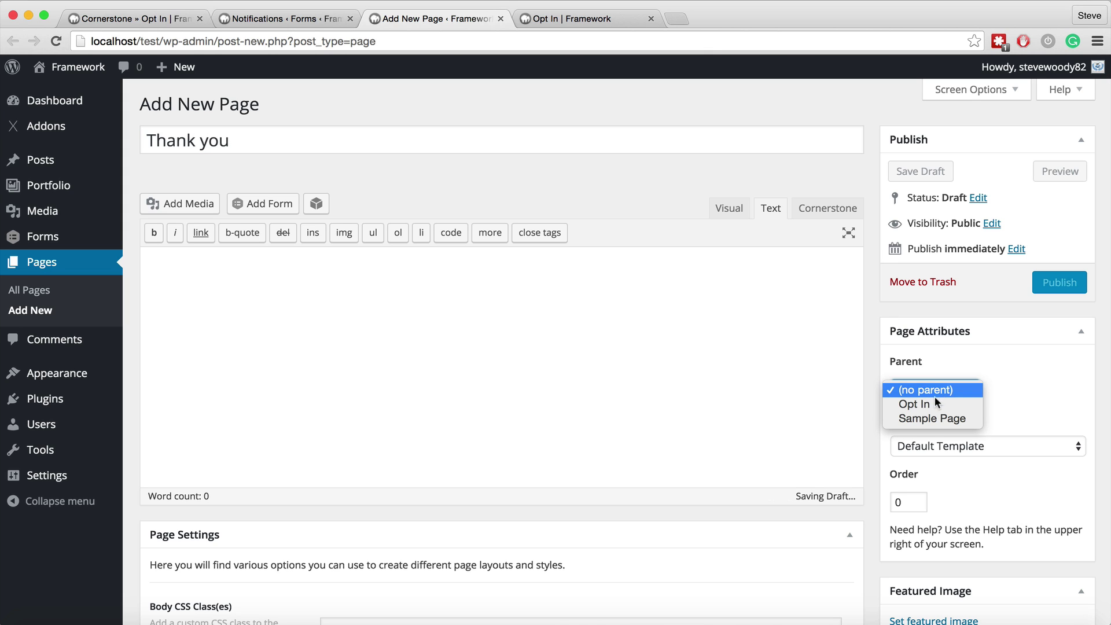
click(917, 402)
click(946, 446)
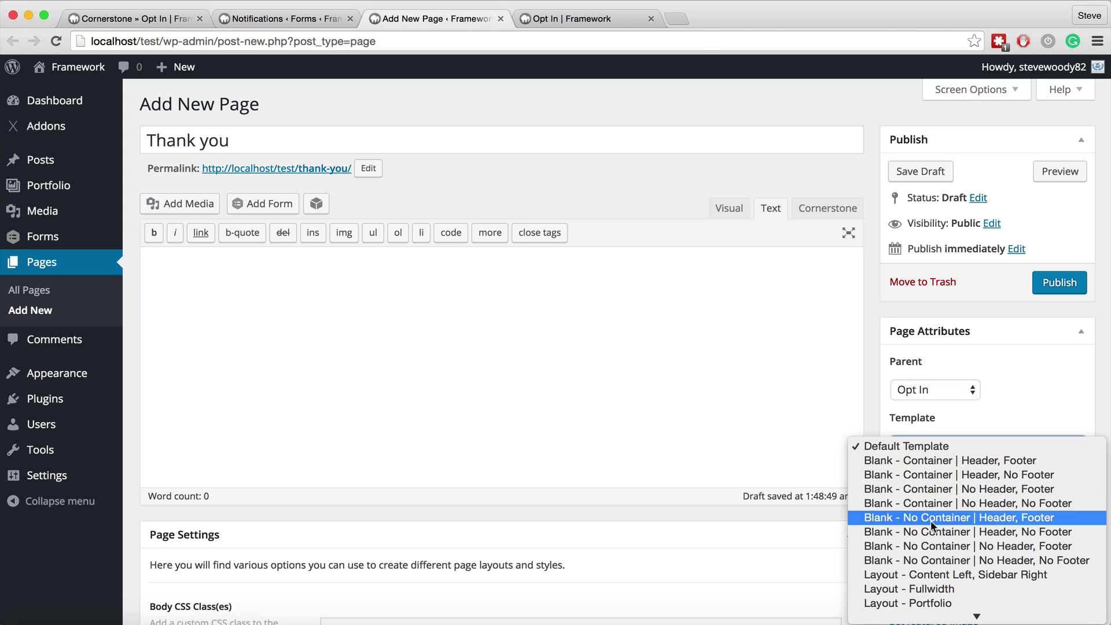
click(953, 554)
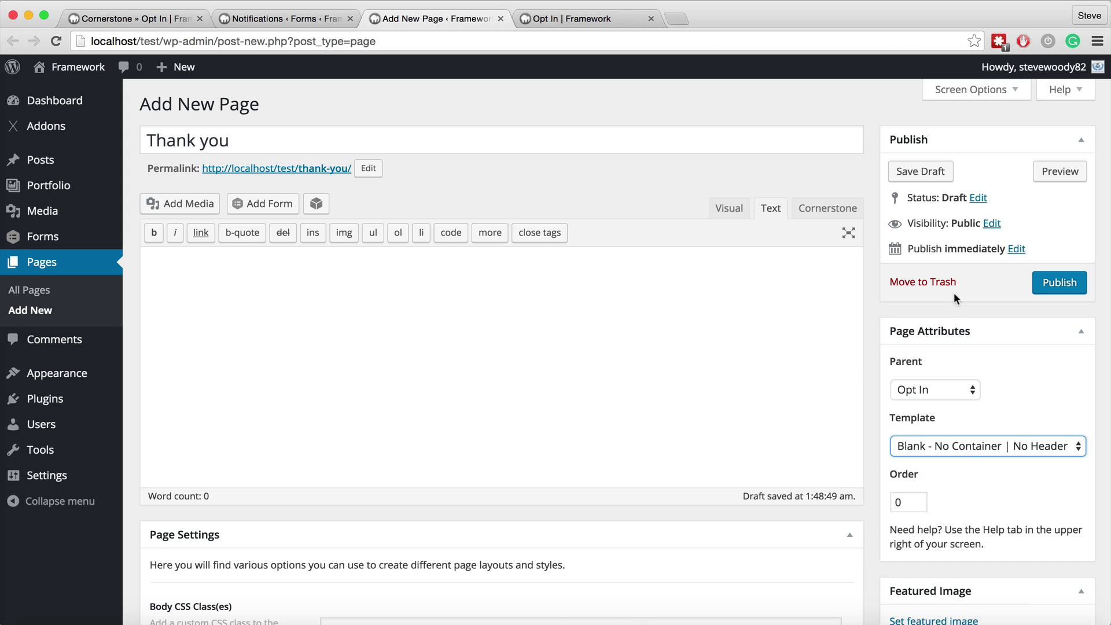
click(1045, 284)
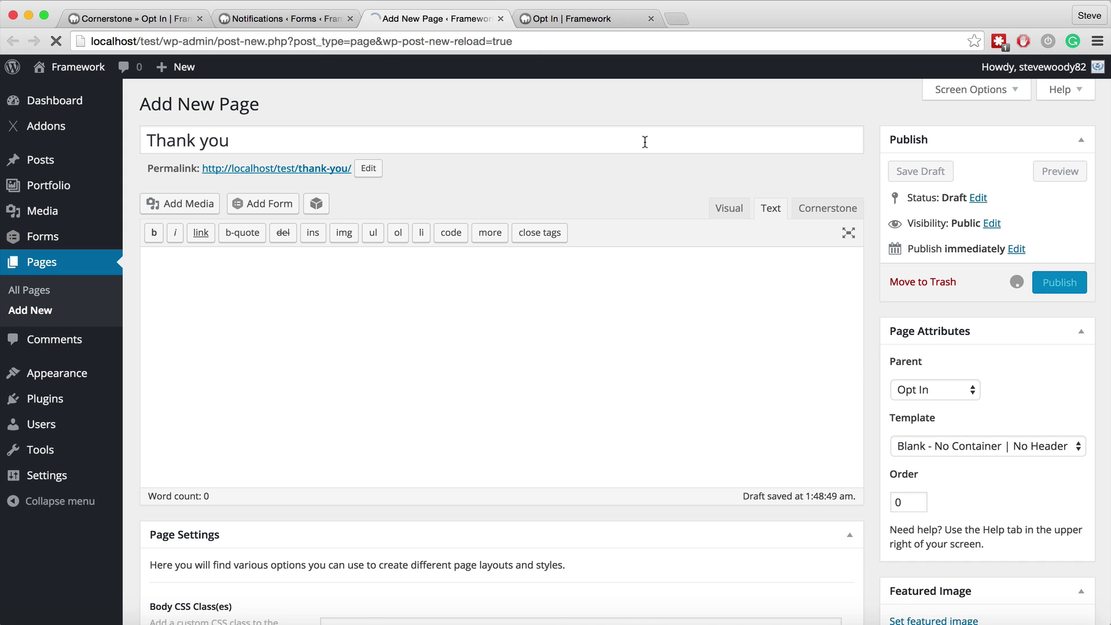
Step: Start a new Page-type confirmation pointing to Thank you, keeping All as the matching rule
click(255, 18)
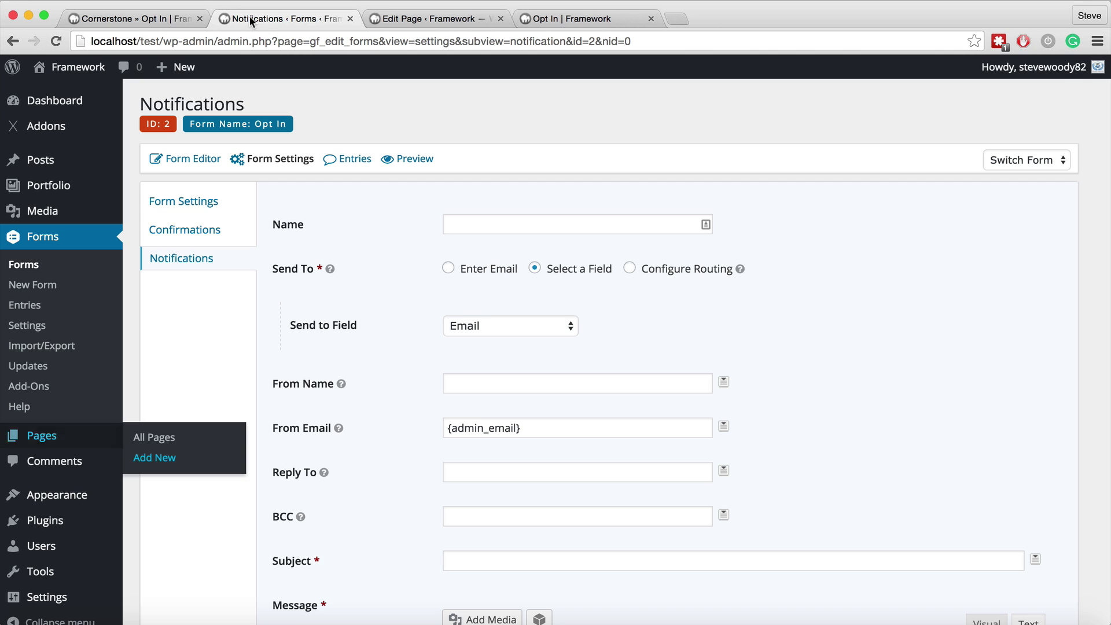
click(176, 230)
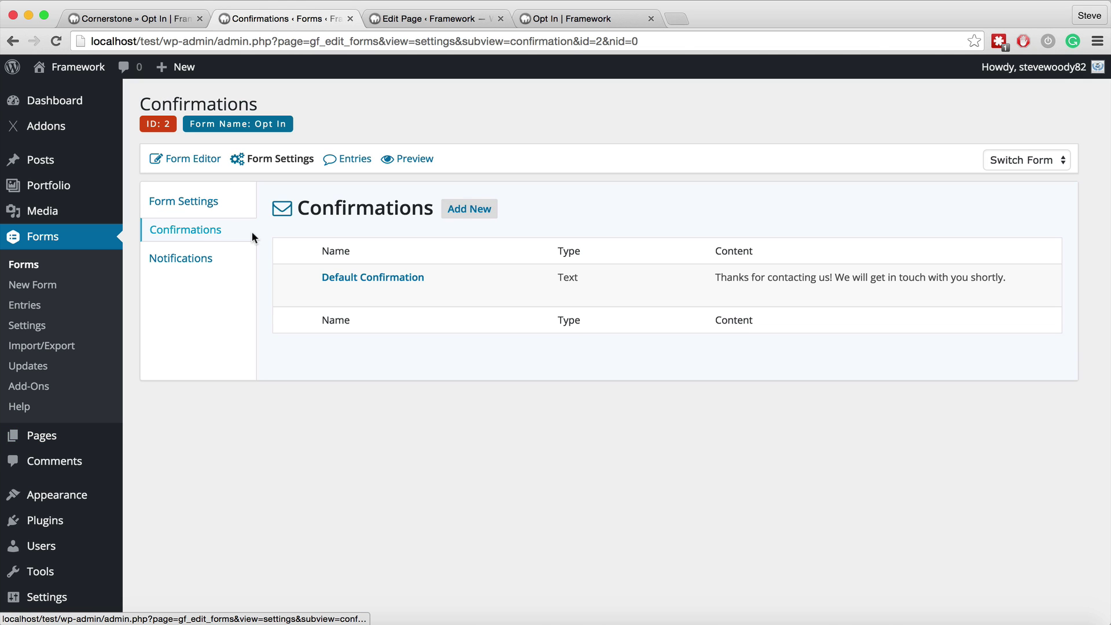
click(470, 211)
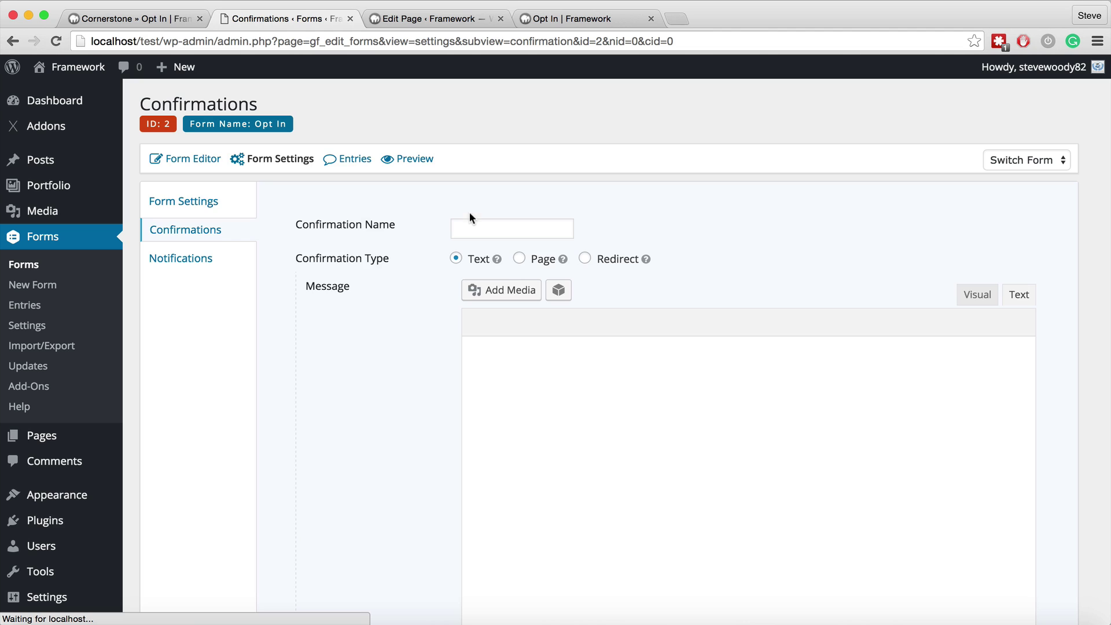
click(519, 257)
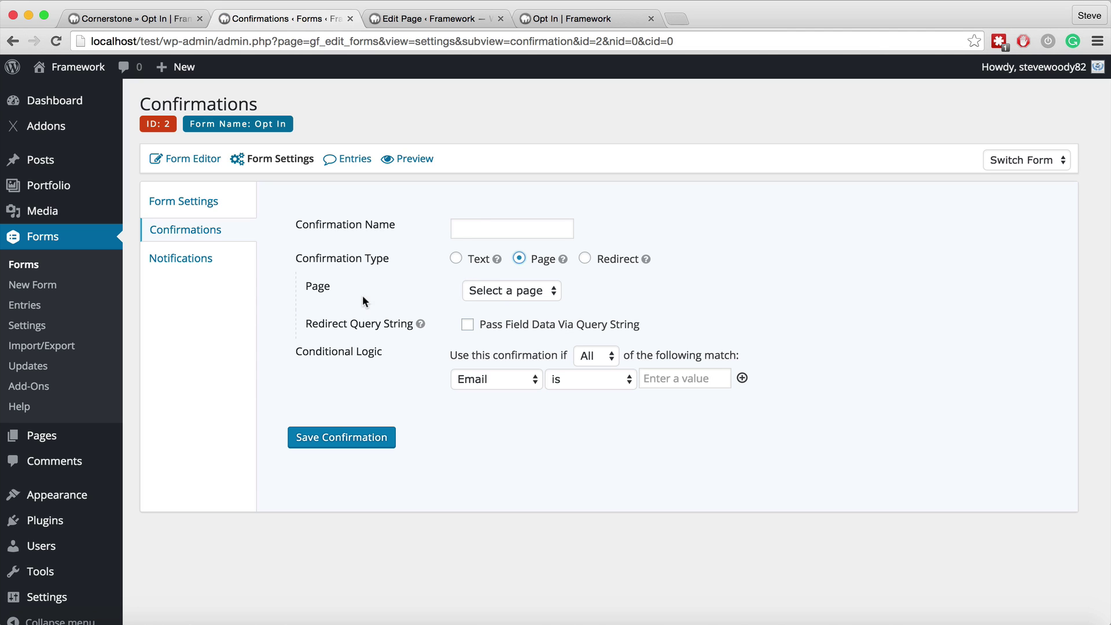
click(497, 290)
click(495, 319)
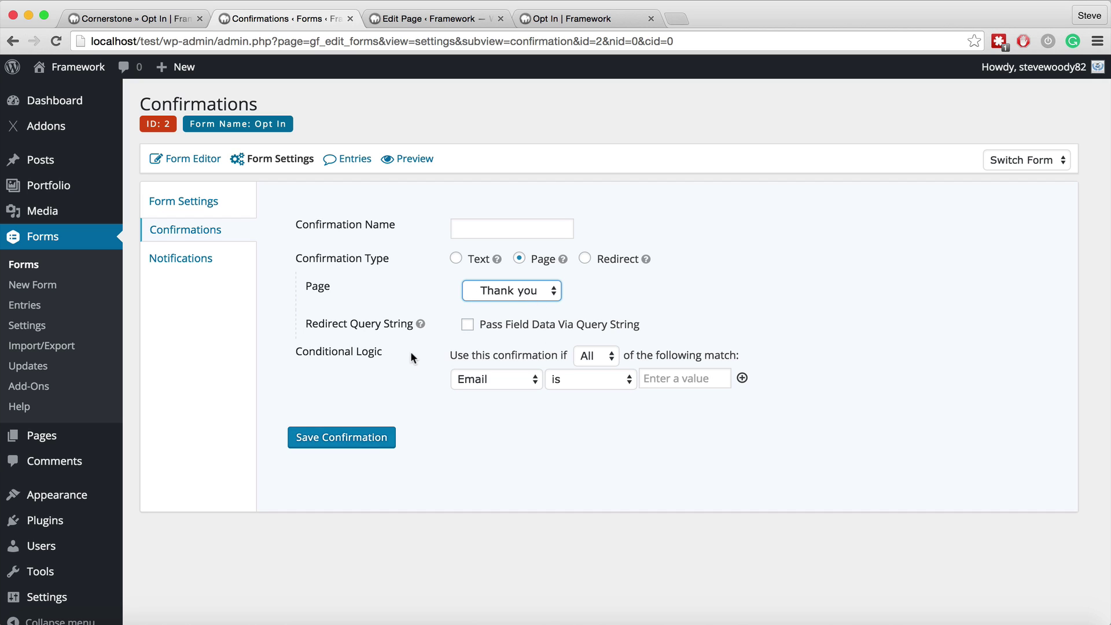
click(584, 355)
click(512, 355)
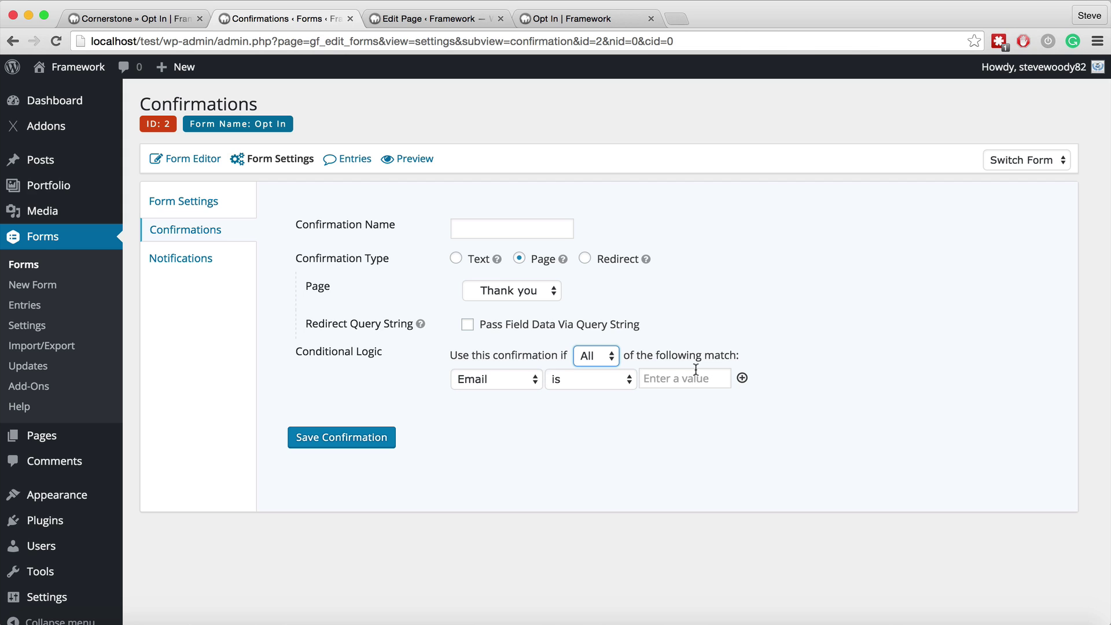
Step: Name the confirmation 'Redirect', save it, and return to the confirmations list
click(333, 438)
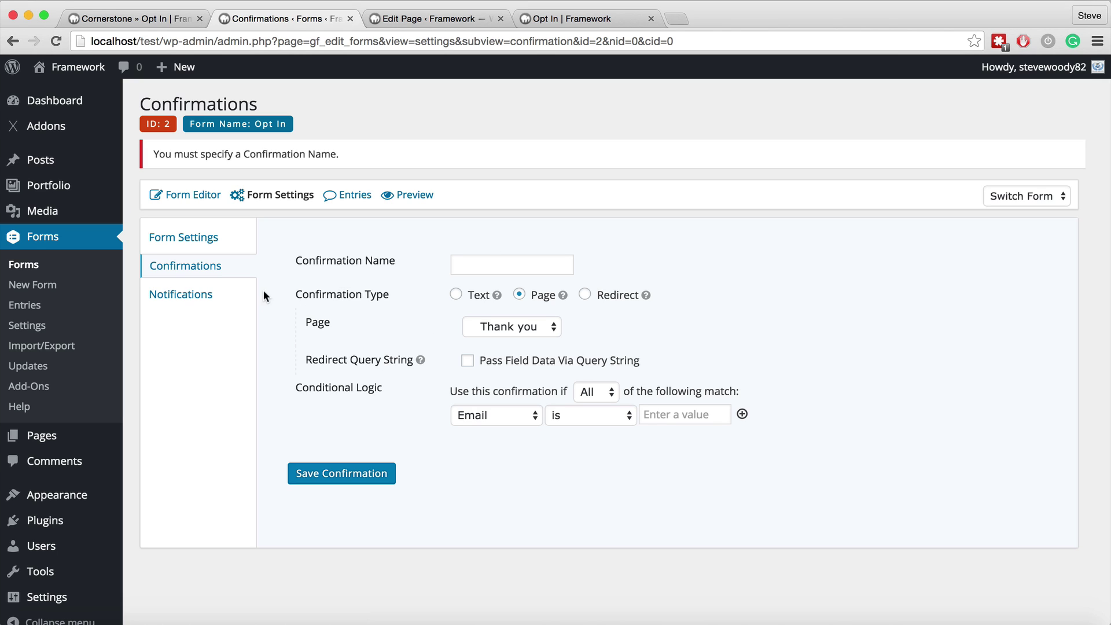
click(495, 267)
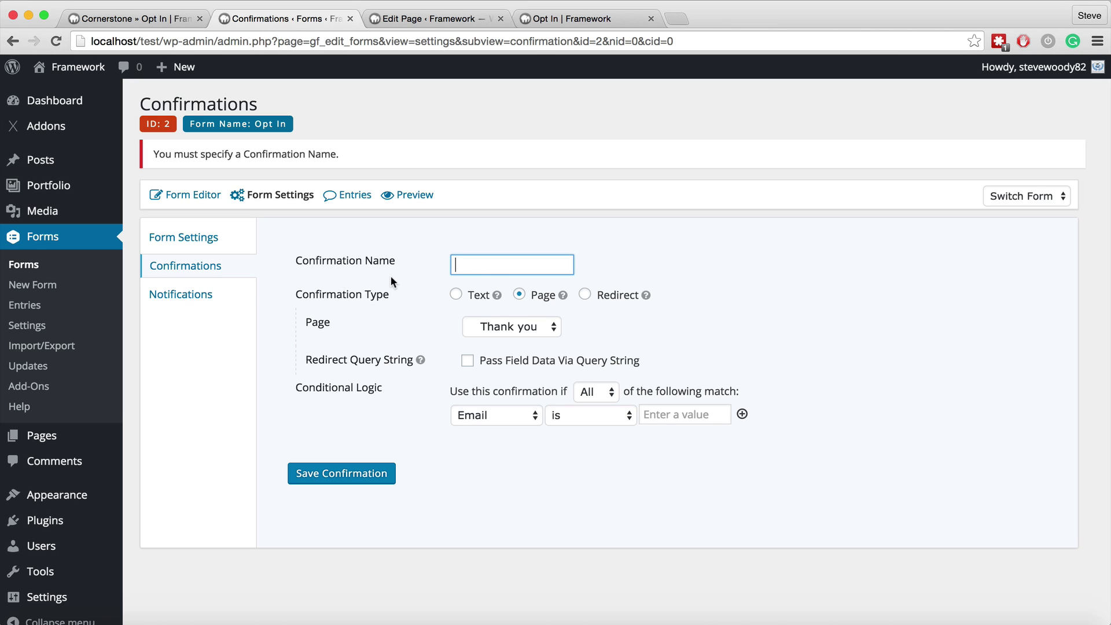
text(Redirect)
click(332, 473)
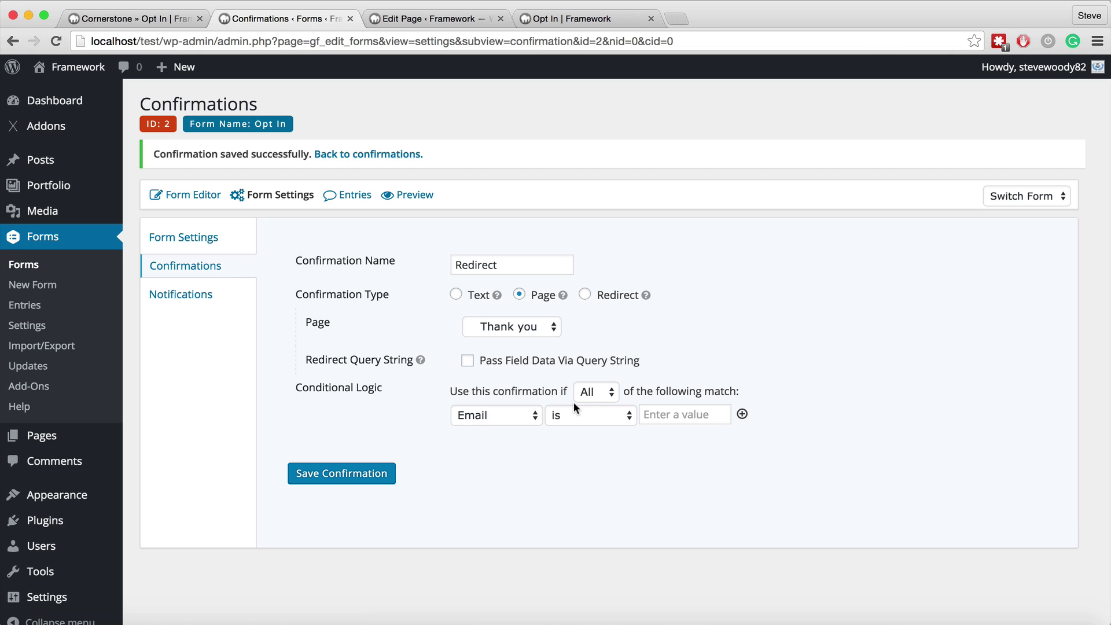
click(174, 263)
Step: Set the Default Confirmation to type Page with the Thank you page, and save
mouse_move(336, 325)
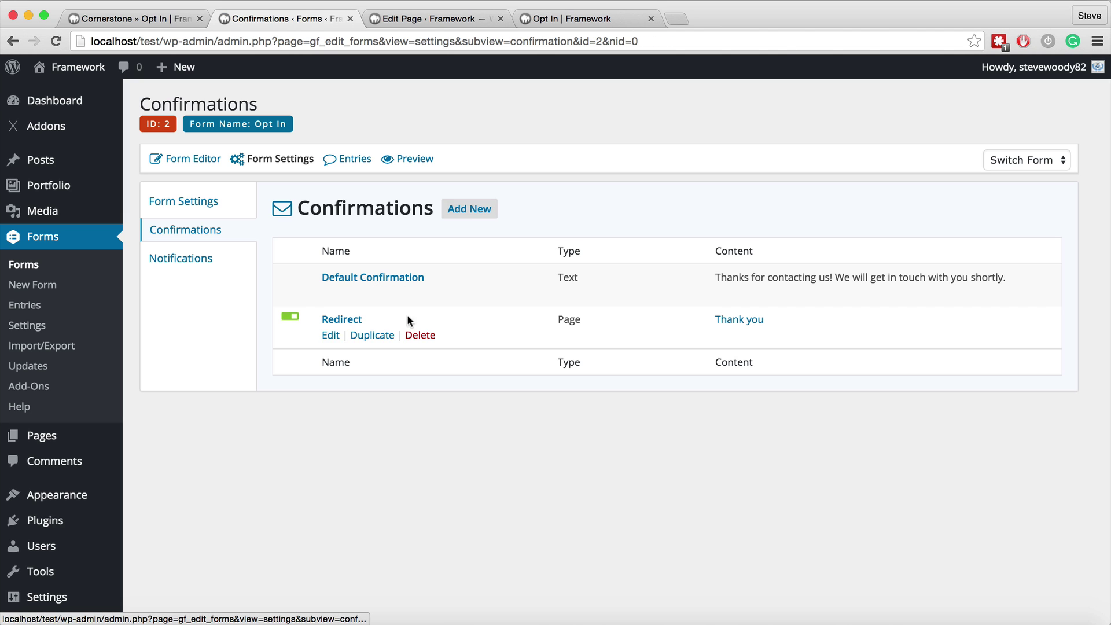
click(355, 280)
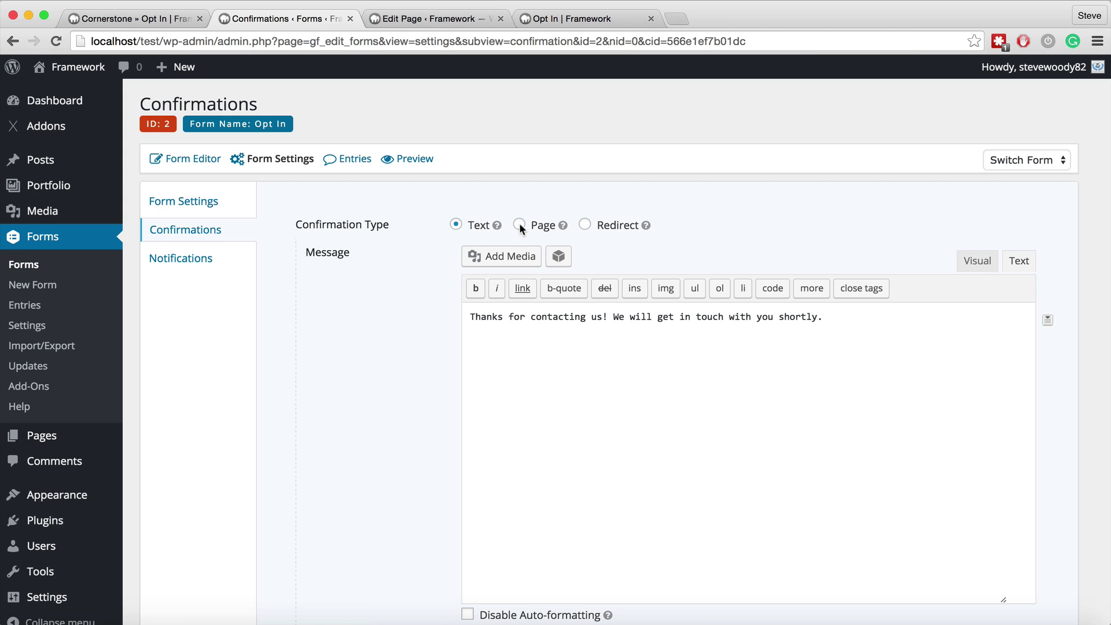
click(518, 225)
click(519, 258)
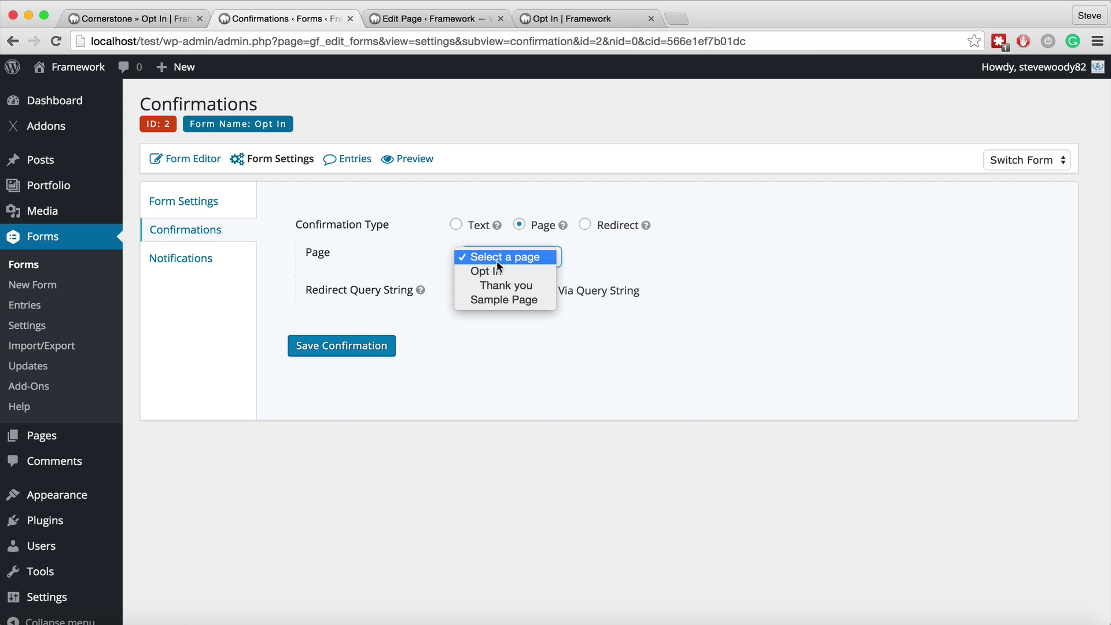
click(516, 281)
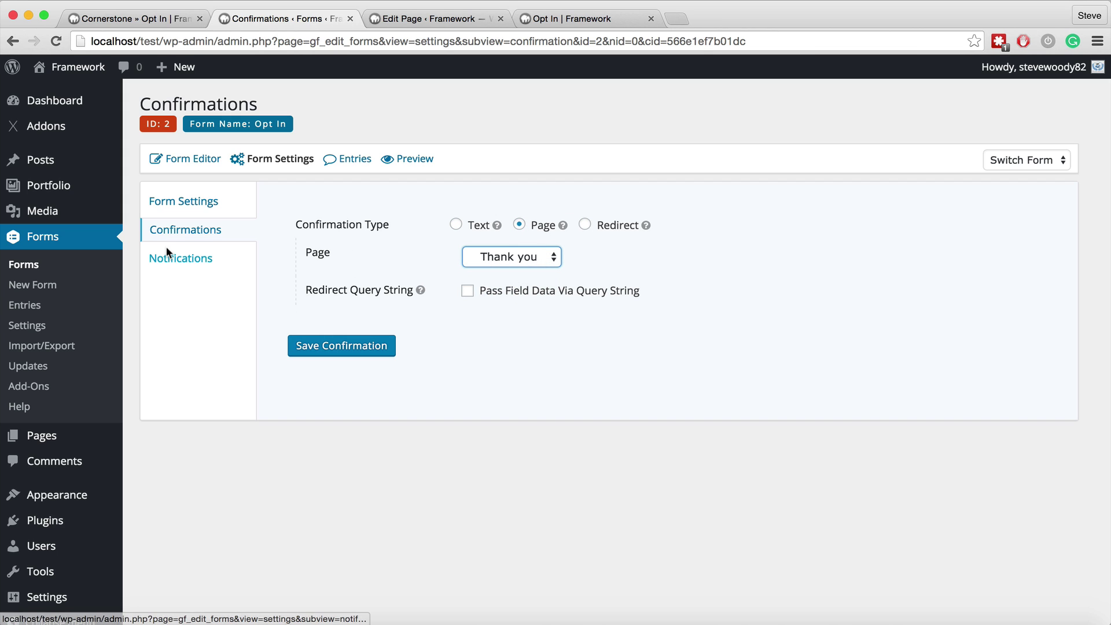
click(330, 353)
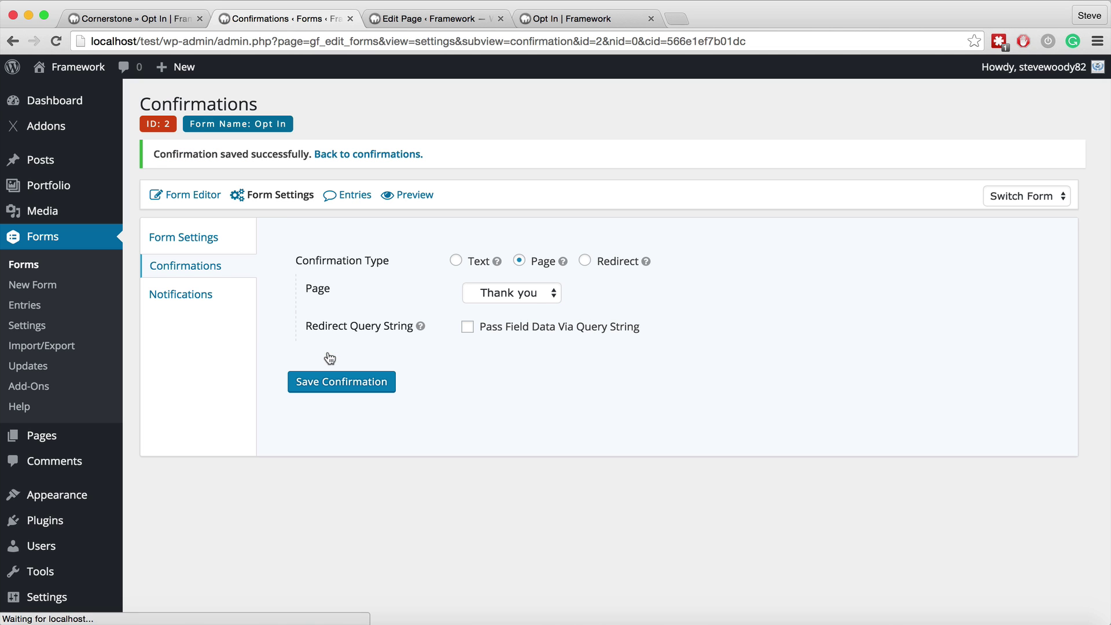
Step: Delete the Redirect confirmation and reopen the Default Confirmation to check it
click(186, 266)
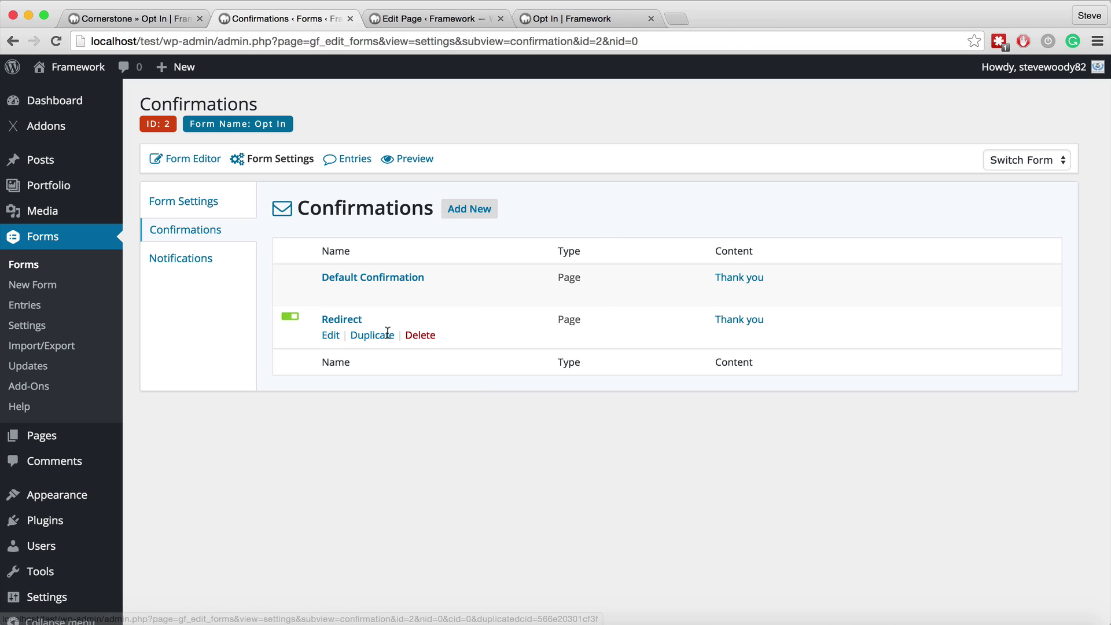
click(418, 335)
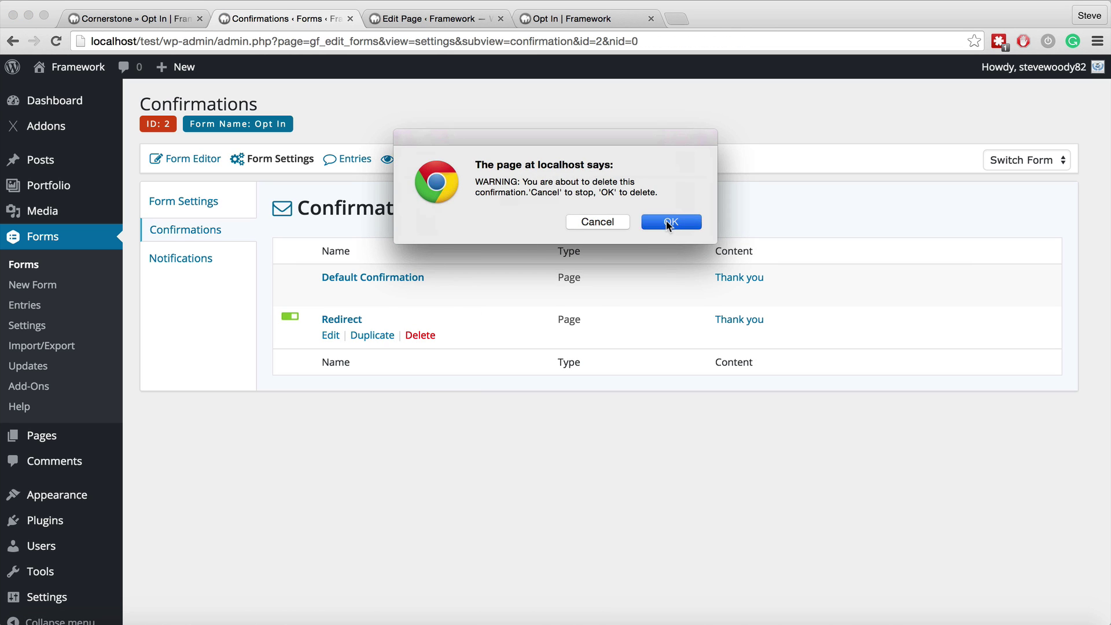
click(691, 220)
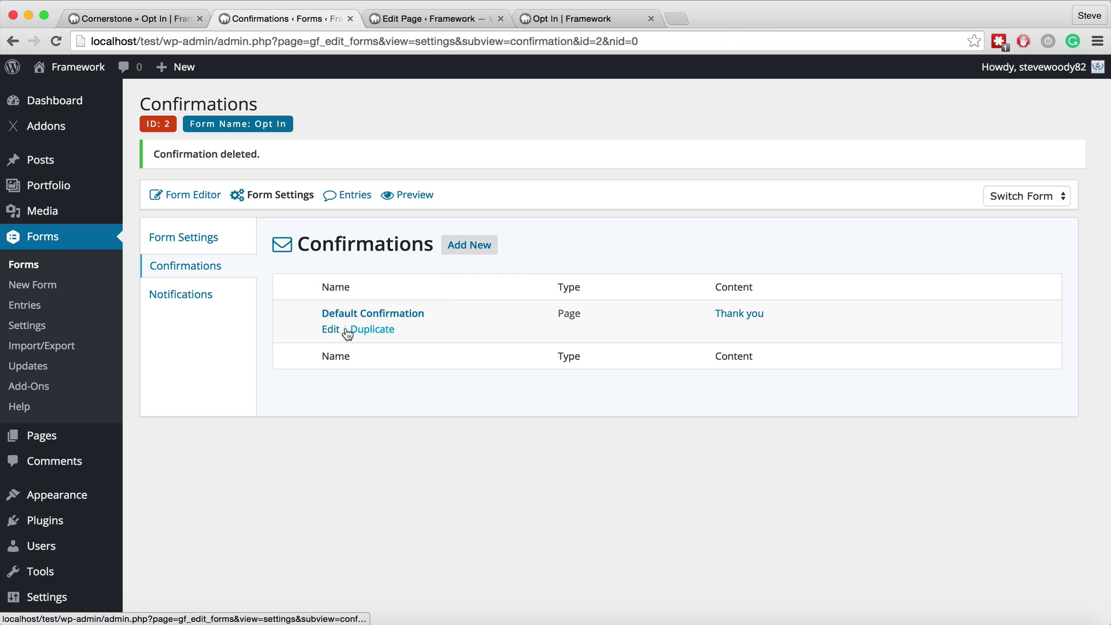
click(331, 328)
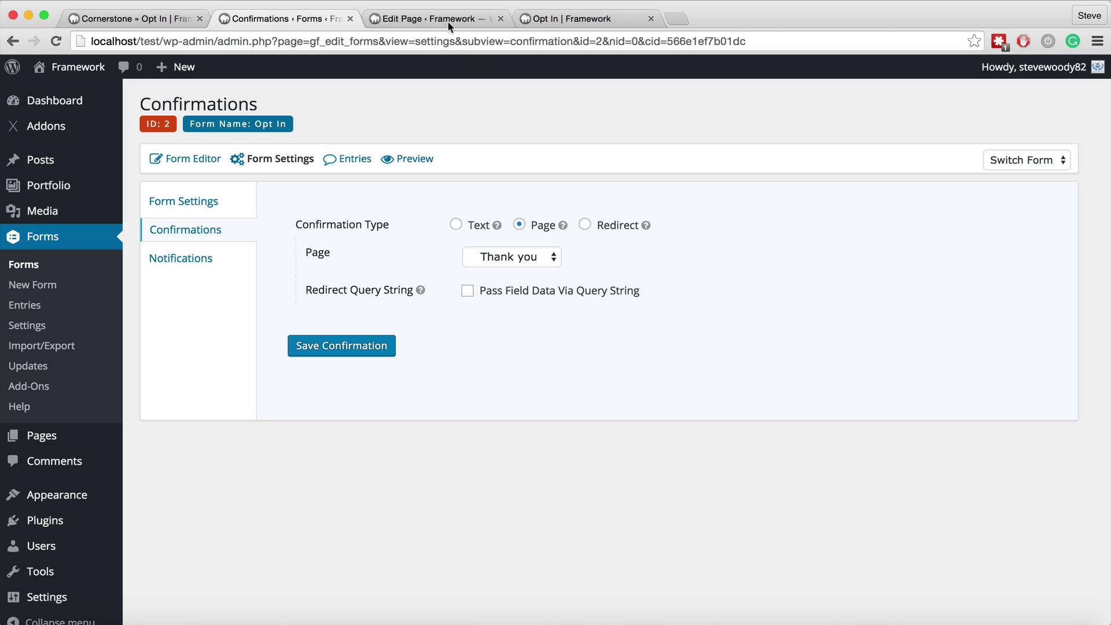
Step: Reload the live Opt In page and open the infographic sign-up popup
click(567, 17)
click(56, 40)
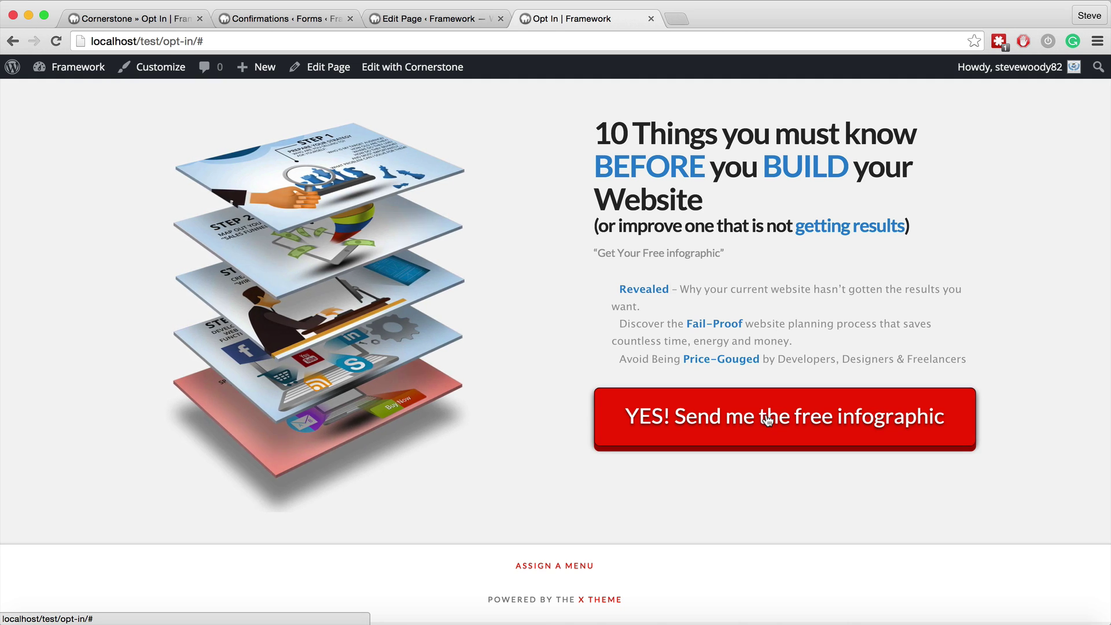
click(767, 420)
Step: Fill in a first name and an email address, then submit the sign-up form
click(509, 314)
text(Steve)
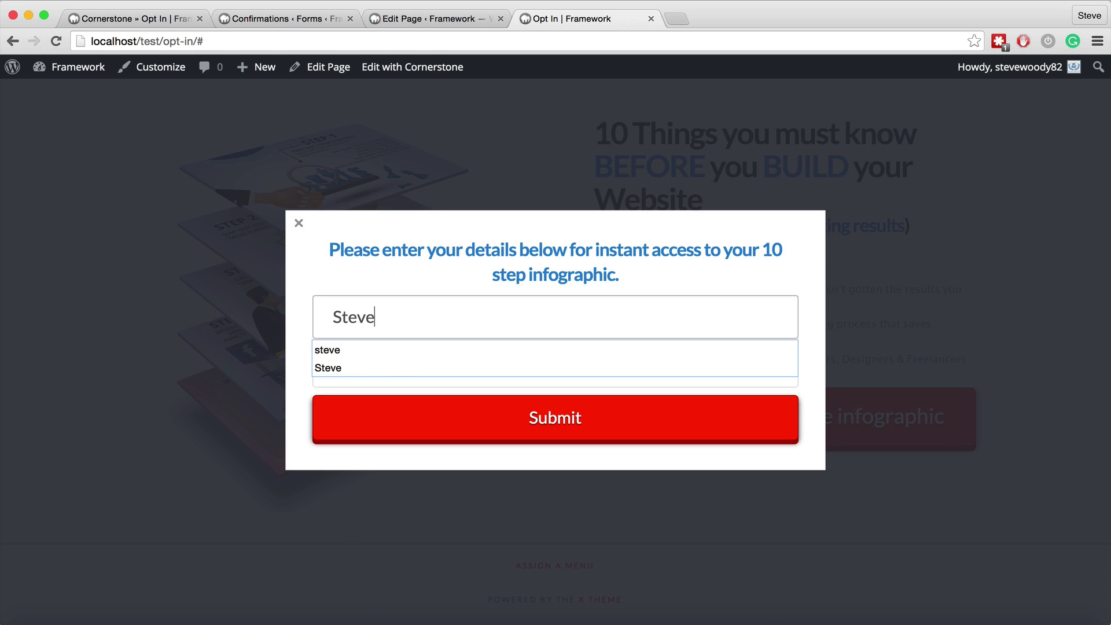
key(Tab)
text(info)
key(Down)
key(Down)
key(Return)
click(551, 413)
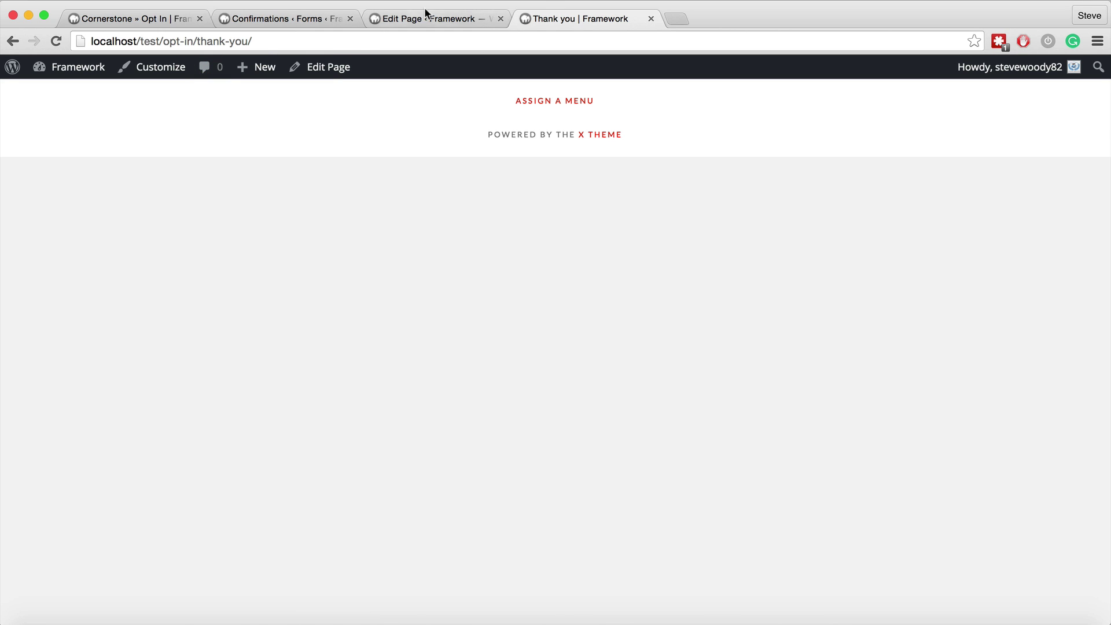
Step: Confirm the test sign-up is listed in the Opt In form's Entries, then close the Thank you tab
click(405, 14)
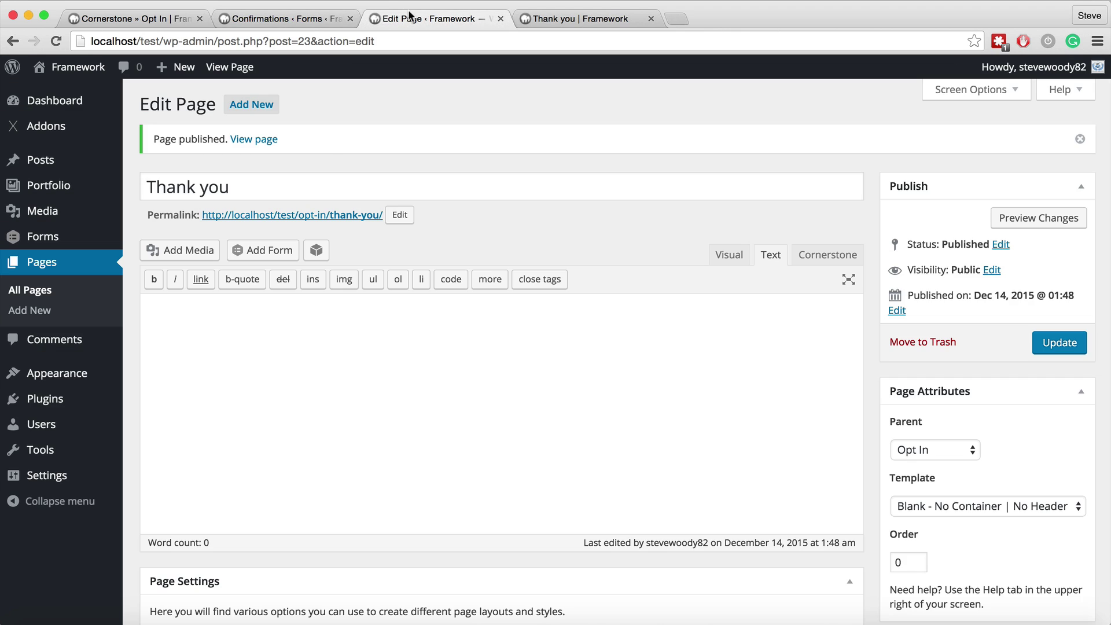
click(277, 21)
click(22, 301)
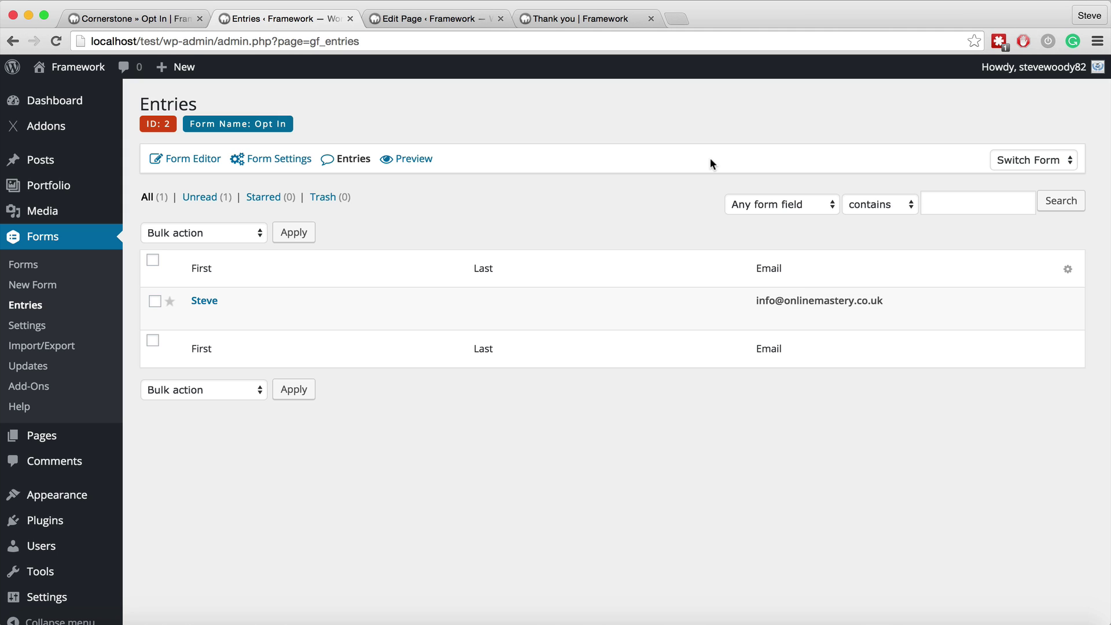
click(651, 19)
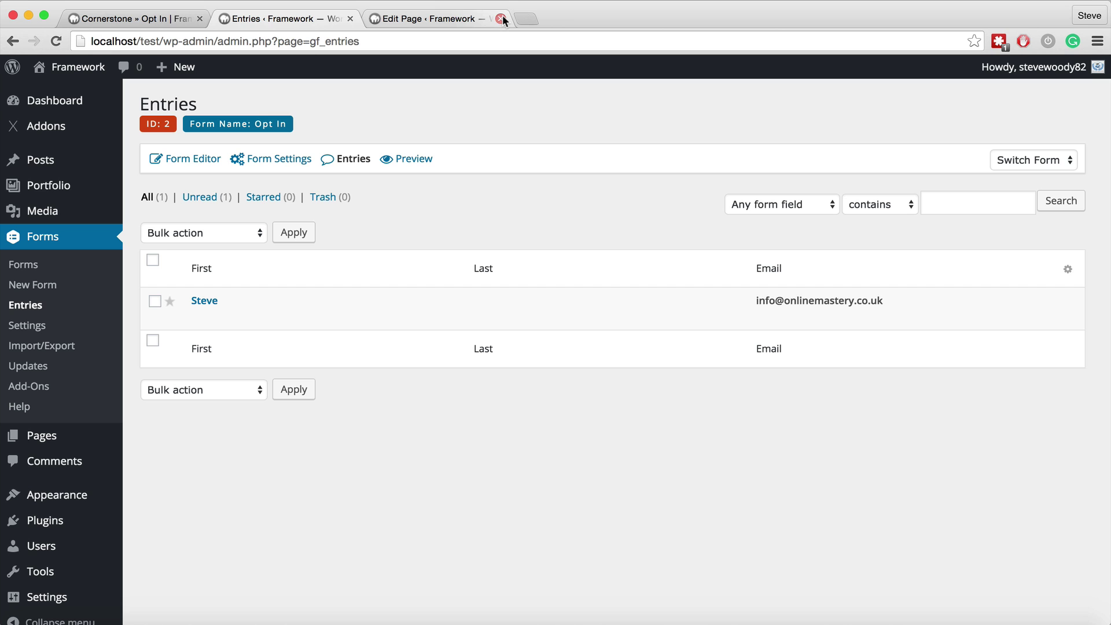
Step: Create a page titled 'Registration' with the Blank - No Container | No Header, Footer template and publish it
click(350, 19)
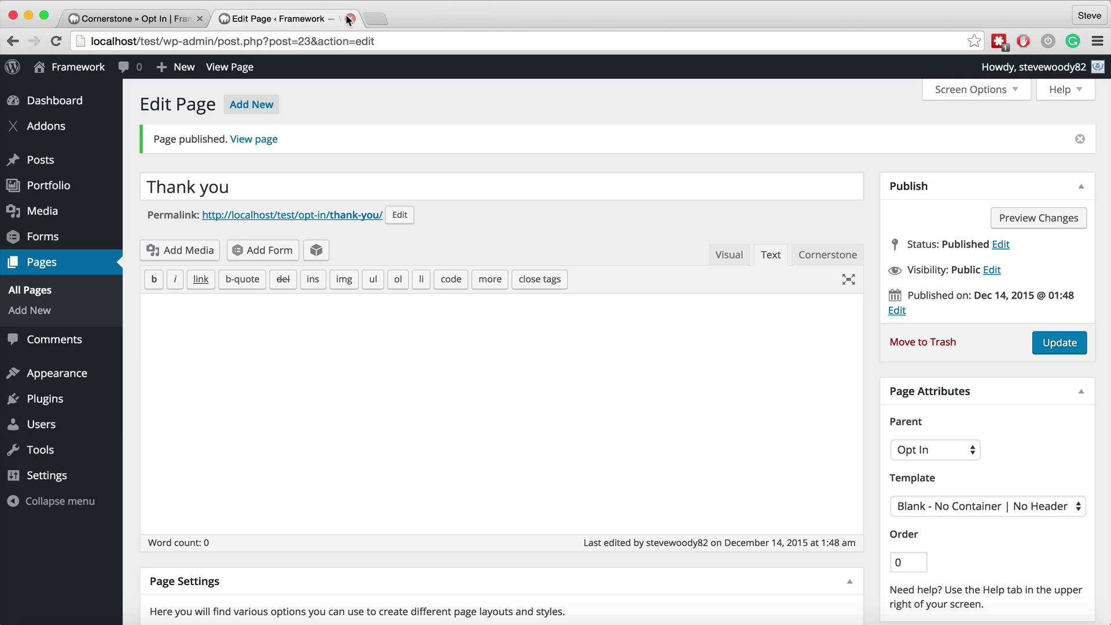
click(254, 107)
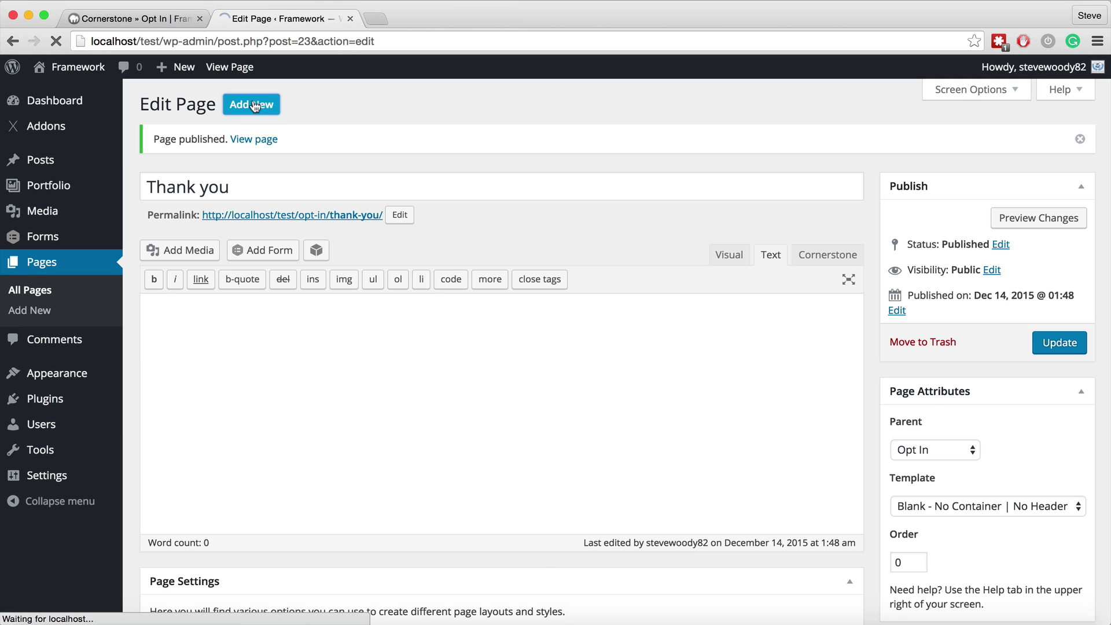
click(220, 138)
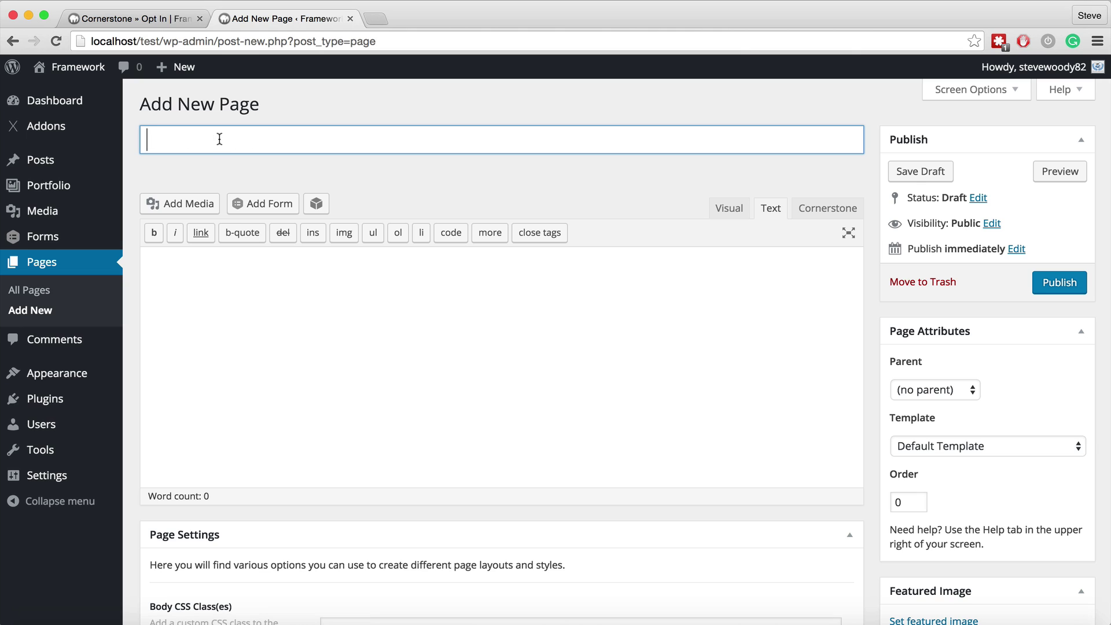
text(Registration)
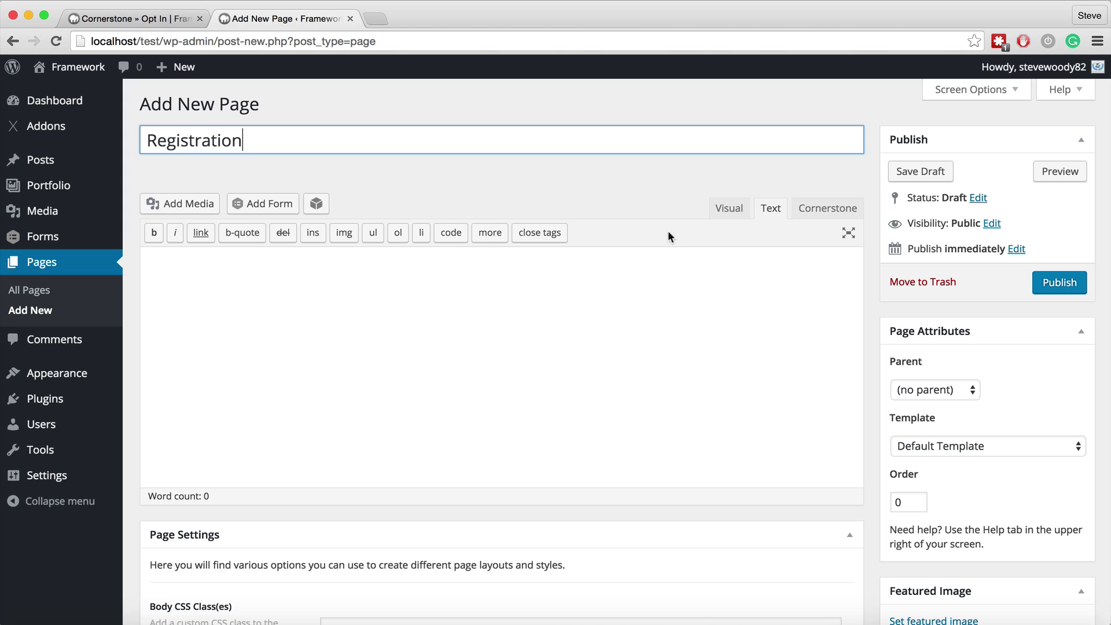
click(1003, 442)
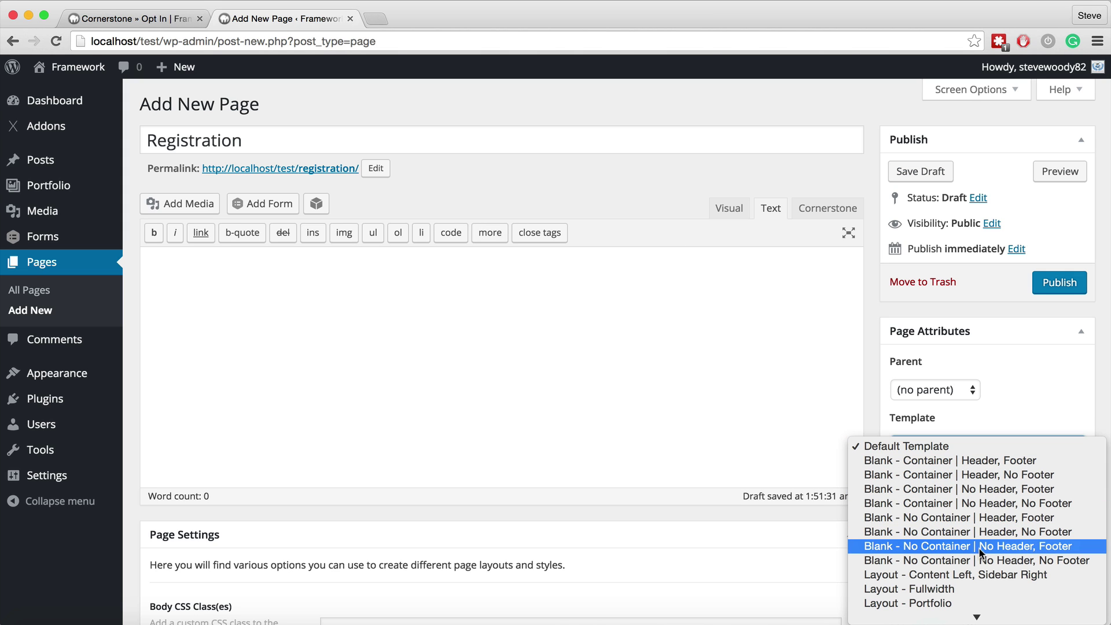
key(Escape)
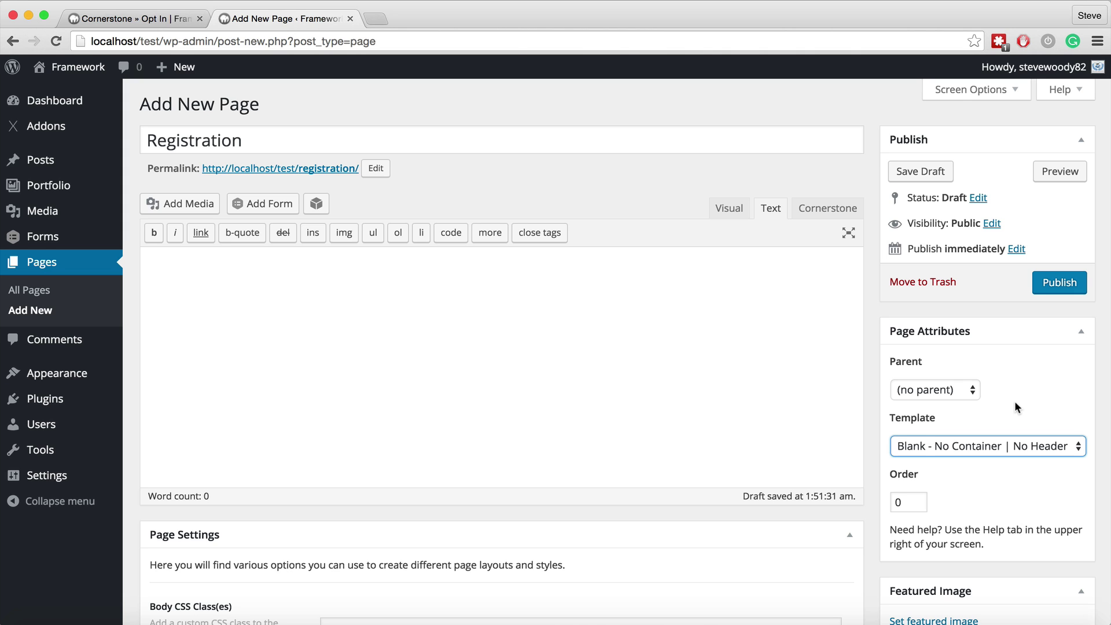
click(1050, 283)
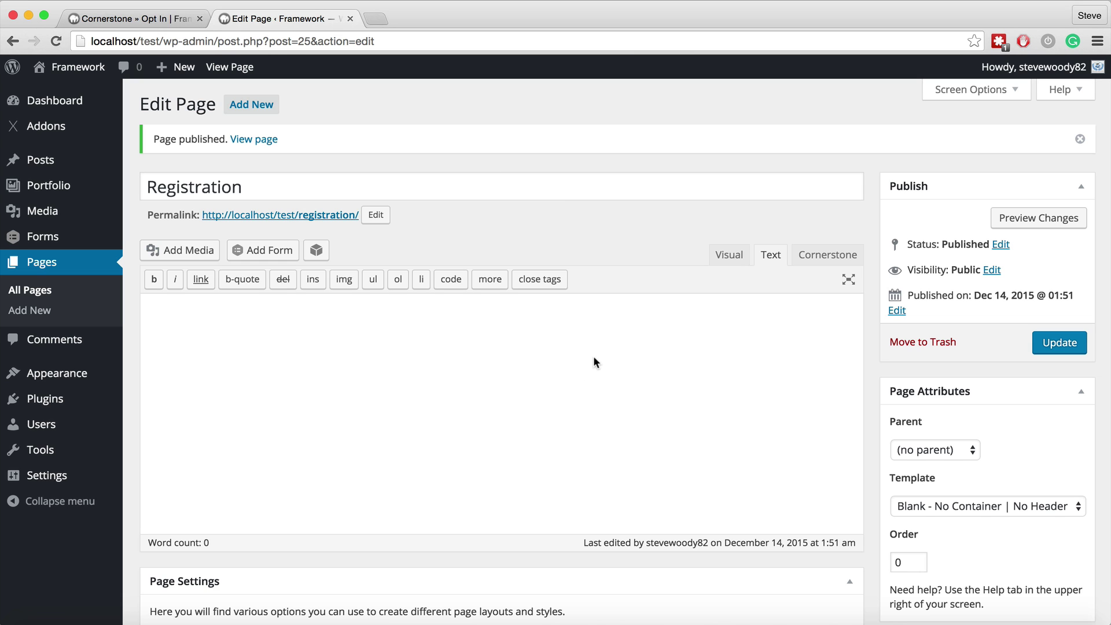
Step: Open the Registration page in Cornerstone and add Registration_Page.csl from the Online Mastery Templates folder to the layout
click(827, 255)
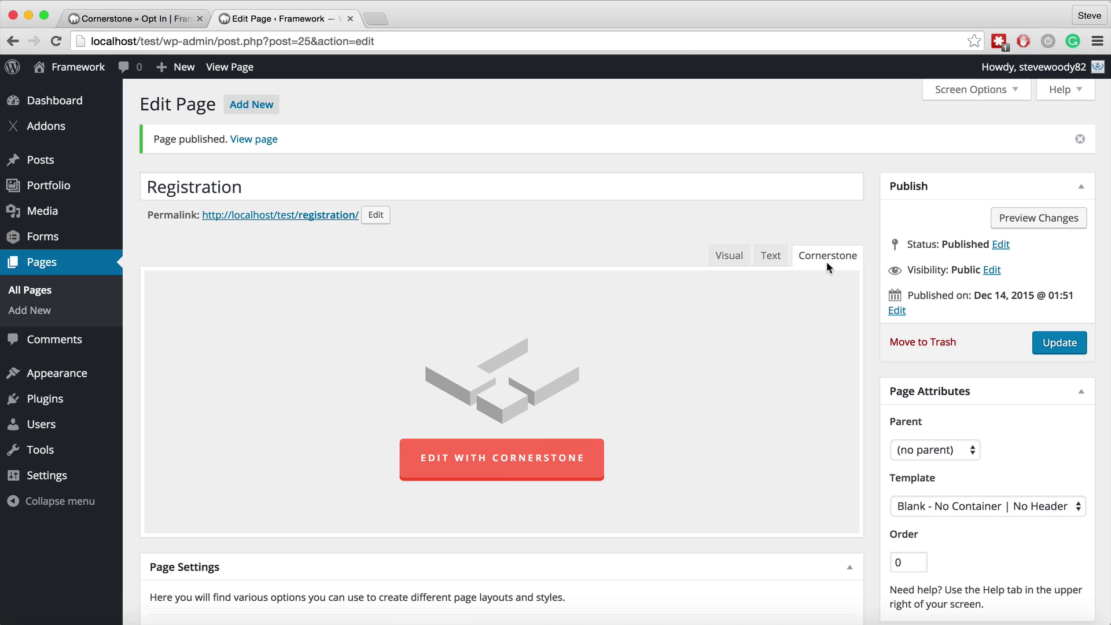
click(527, 457)
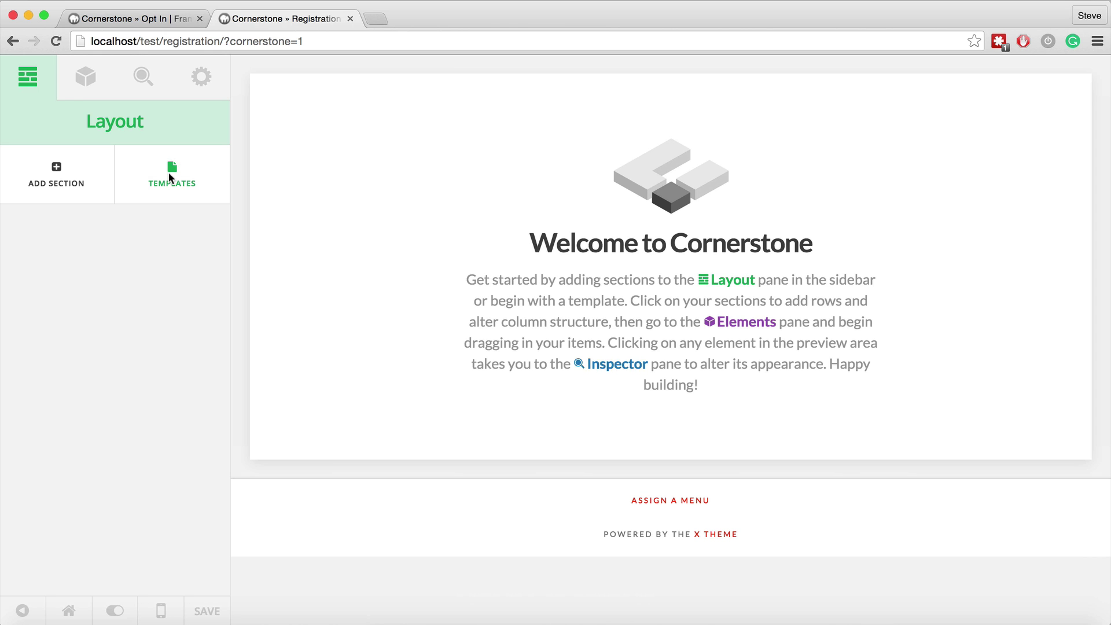
click(172, 177)
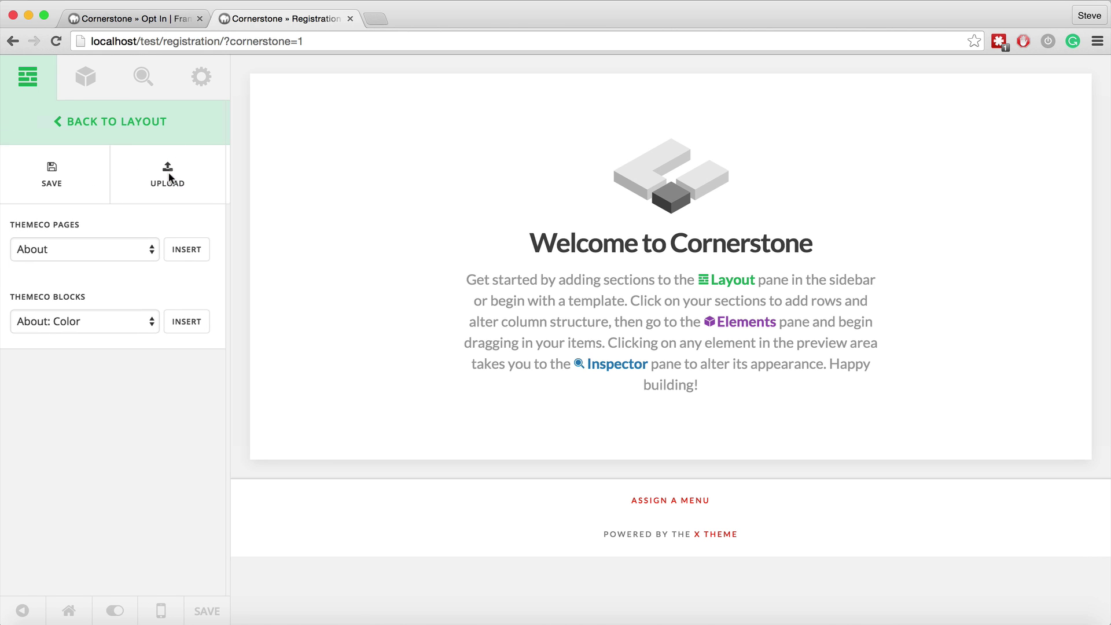
click(161, 176)
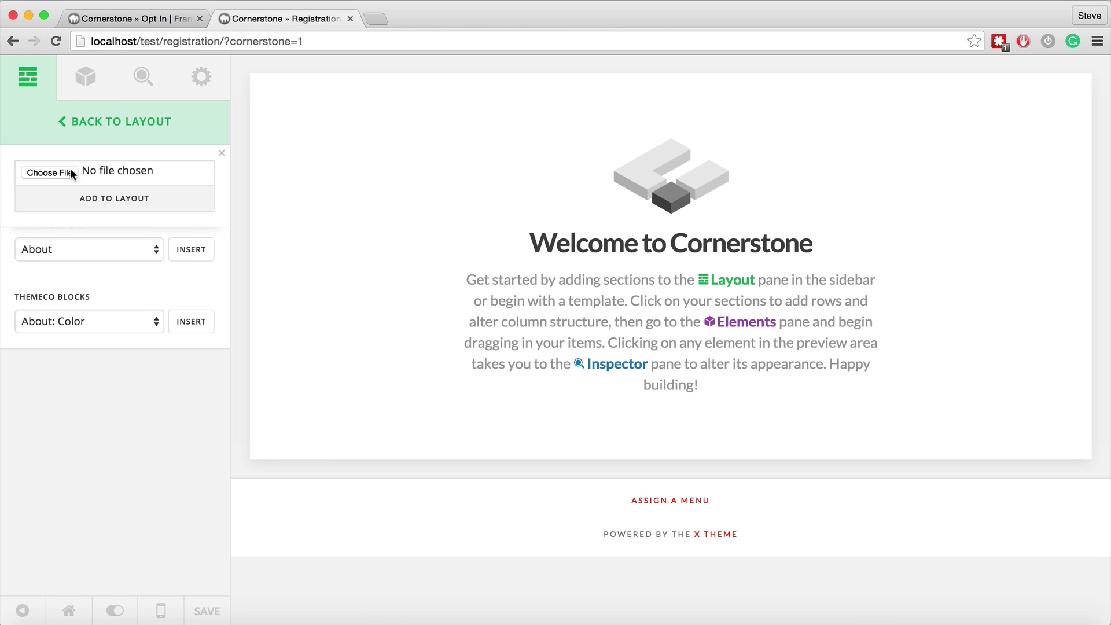
click(64, 170)
click(174, 173)
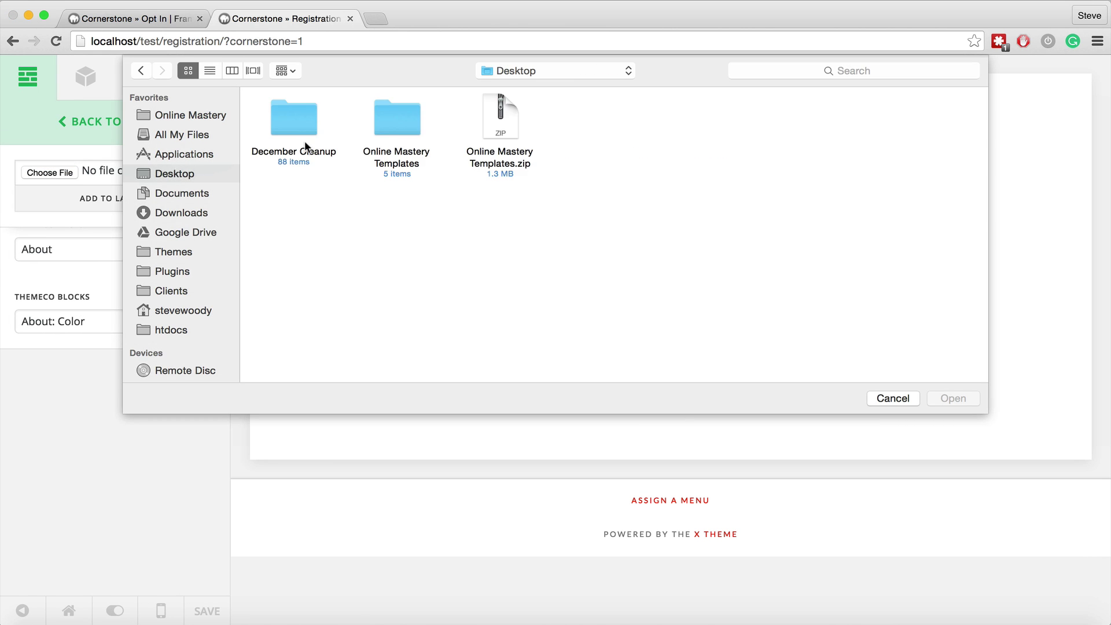
double_click(397, 113)
click(498, 115)
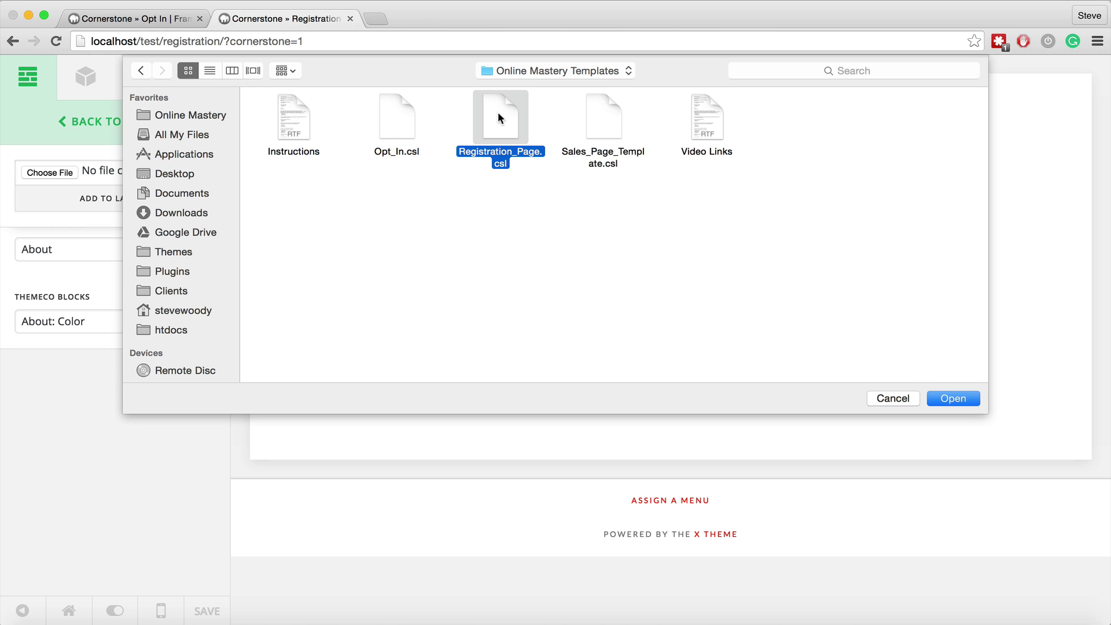
click(948, 398)
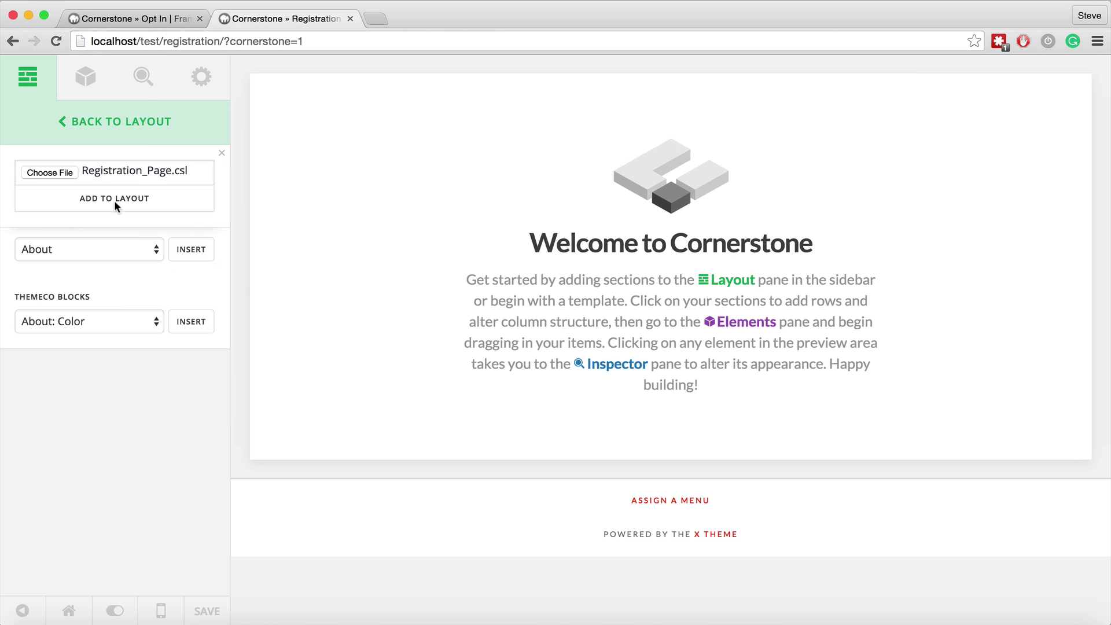
click(113, 200)
click(64, 384)
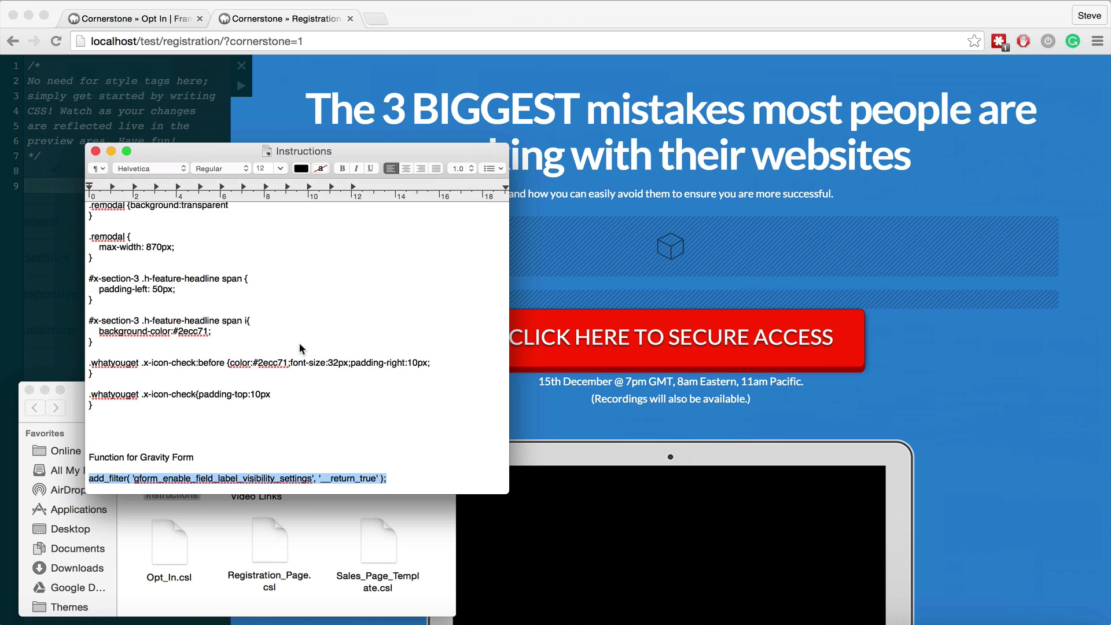
Step: Paste the Registration CSS rules from the Instructions document into the page's Custom CSS
scroll(203, 300, up, 15)
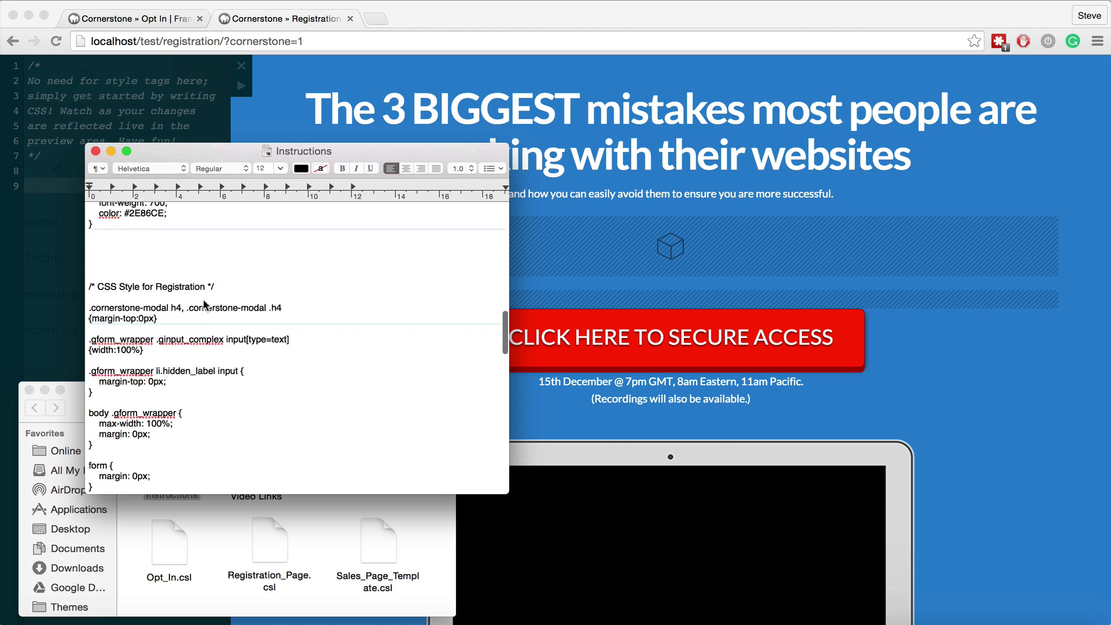
scroll(203, 300, down, 5)
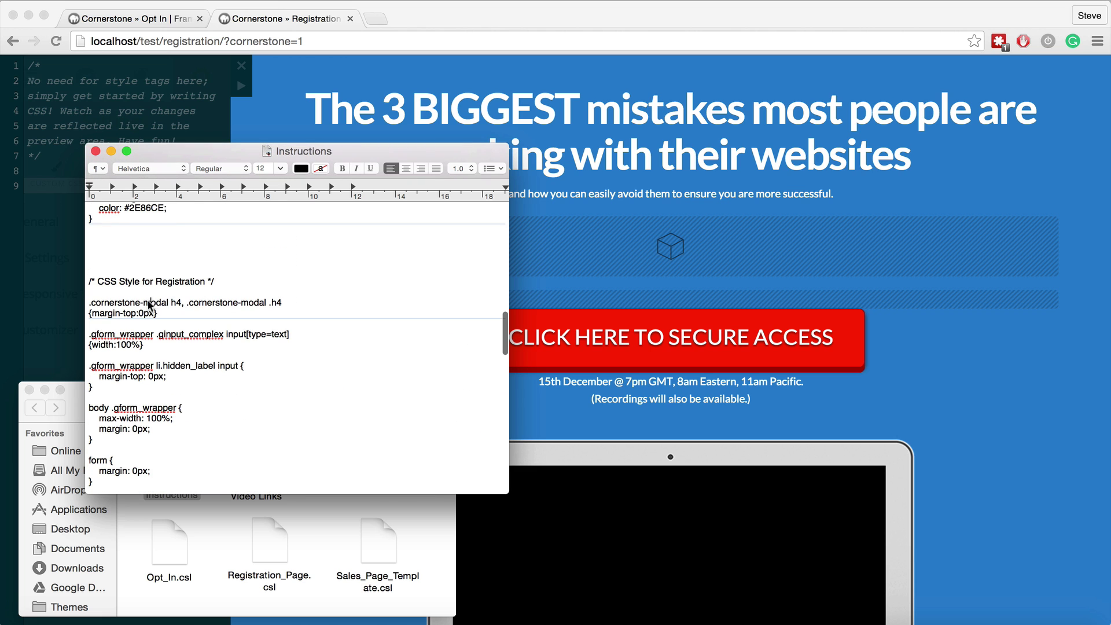
drag(88, 303, 152, 357)
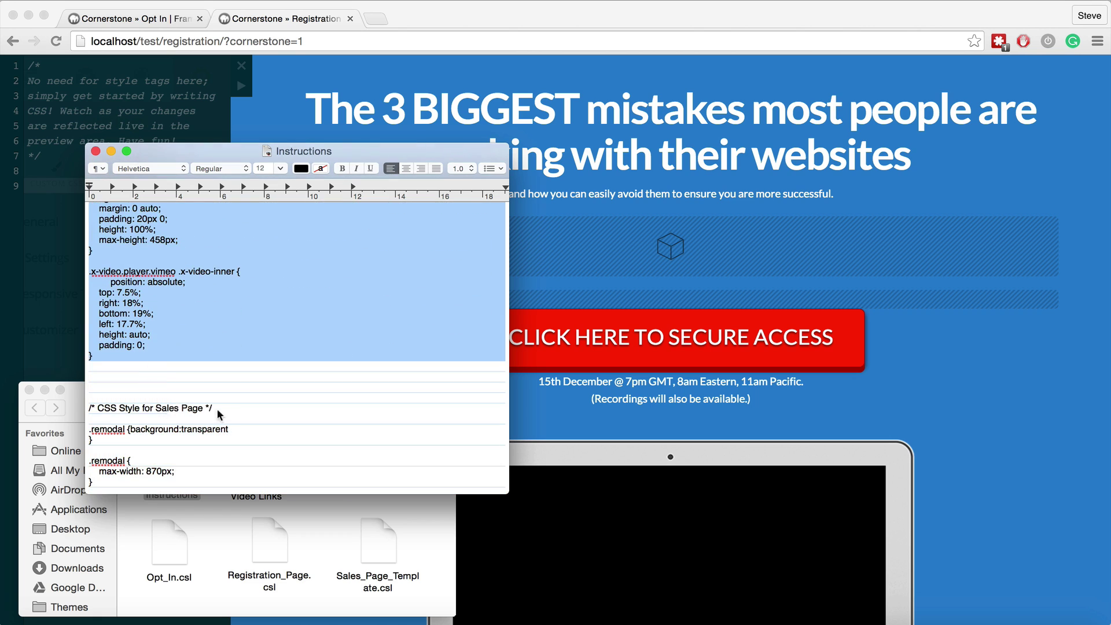
click(34, 240)
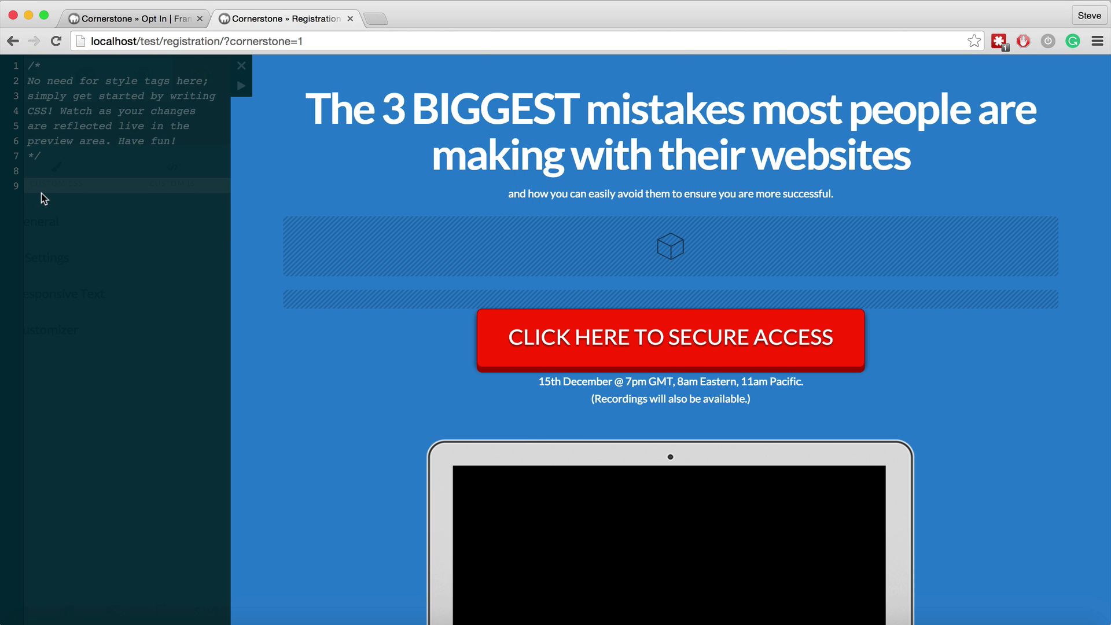
key(super+v)
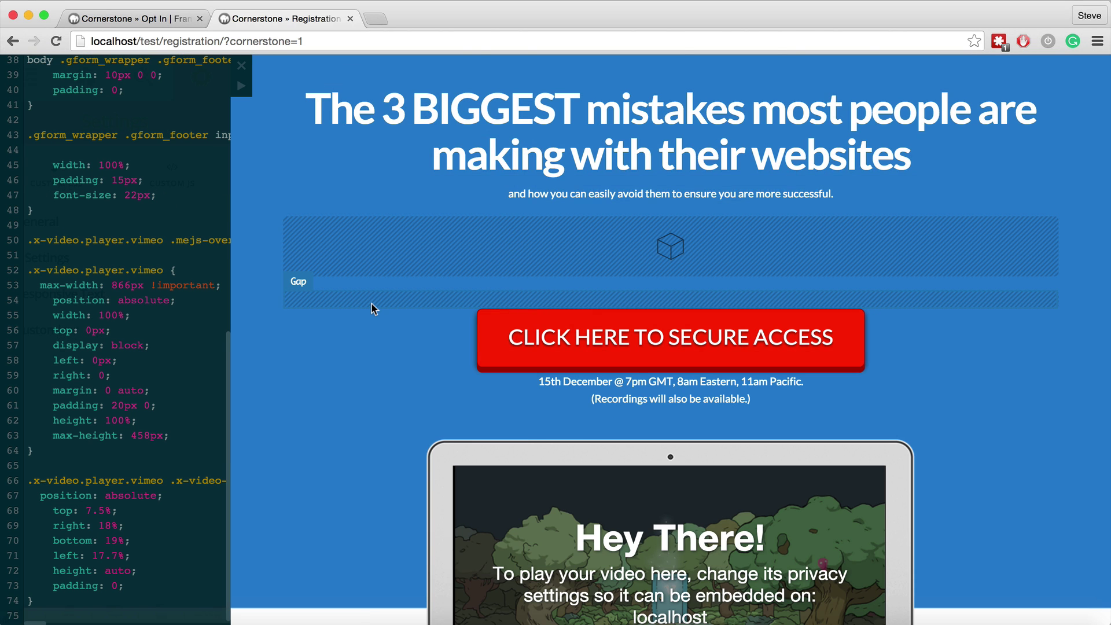
scroll(375, 309, down, 3)
scroll(383, 310, down, 4)
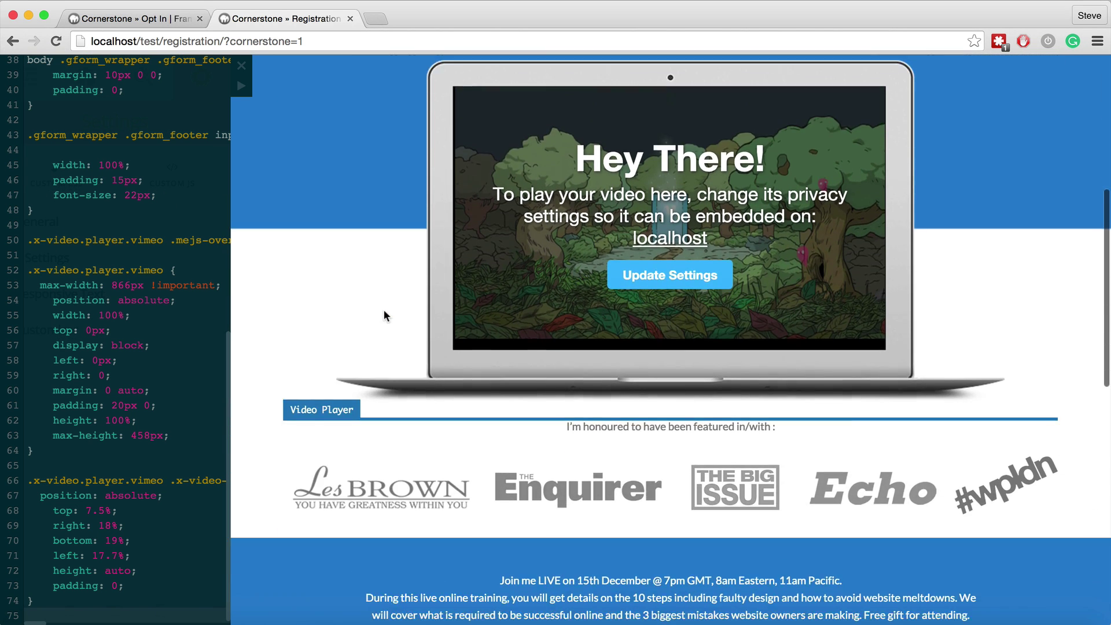
scroll(384, 310, down, 10)
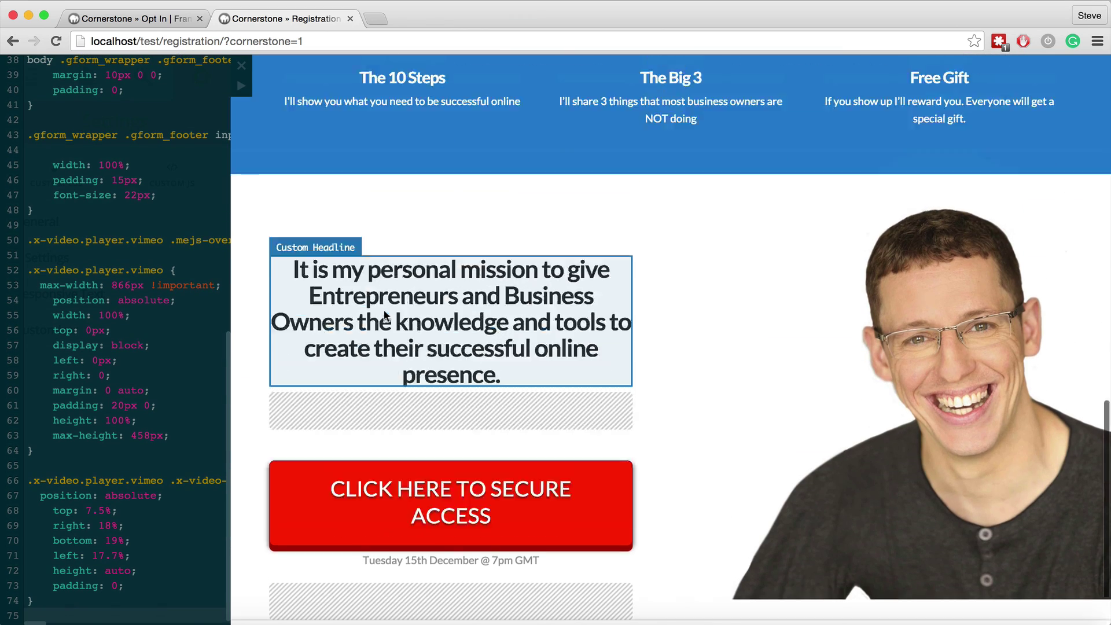
scroll(384, 310, up, 10)
Step: Close the custom CSS editor and save the Registration page
click(242, 65)
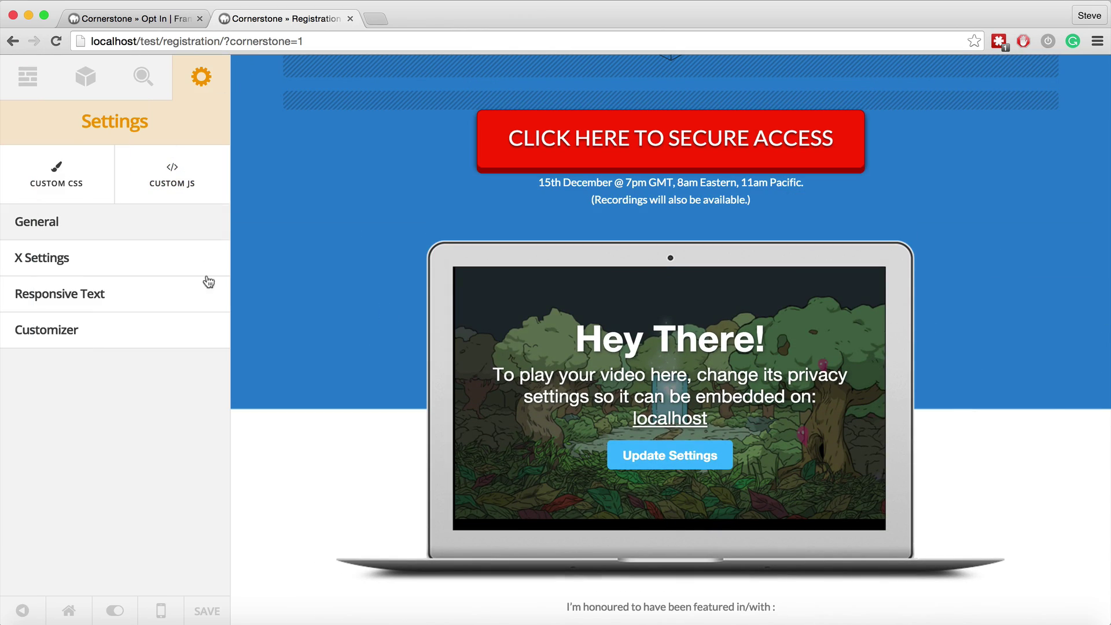
scroll(291, 357, up, 4)
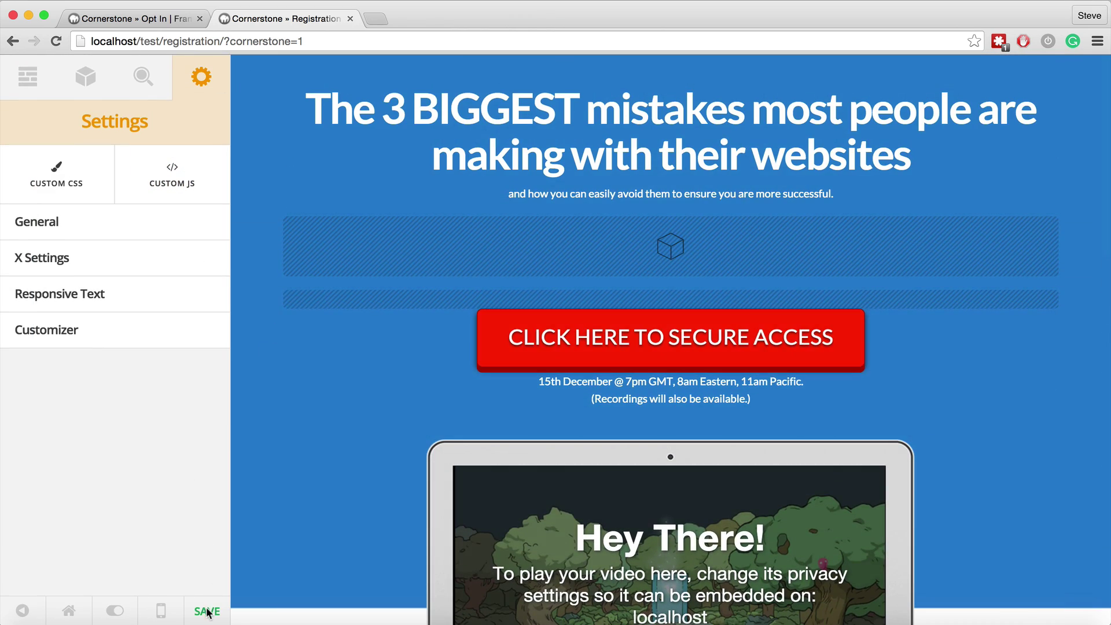
click(207, 612)
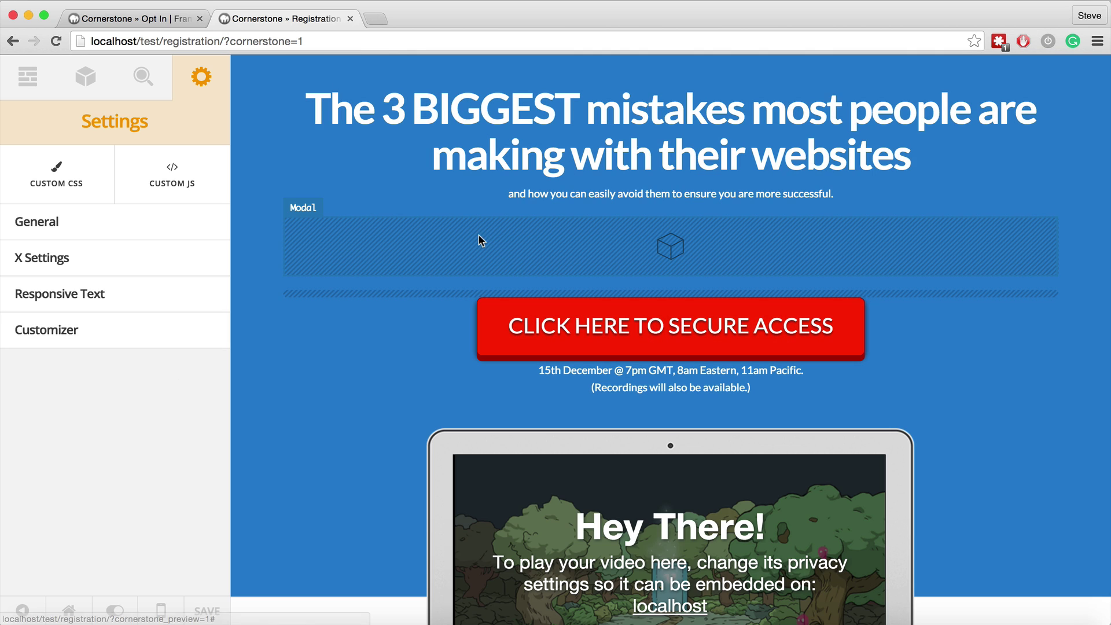
Step: Change the modal's gravityform shortcode id from 50 to 2
click(525, 242)
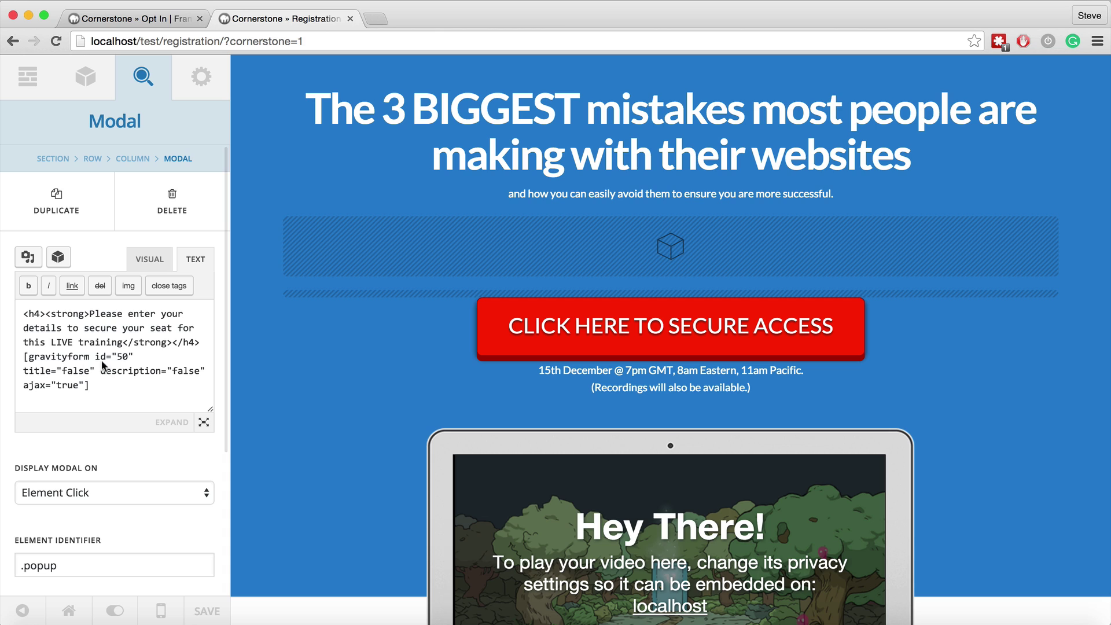
click(127, 357)
key(BackSpace)
key(BackSpace)
text(2)
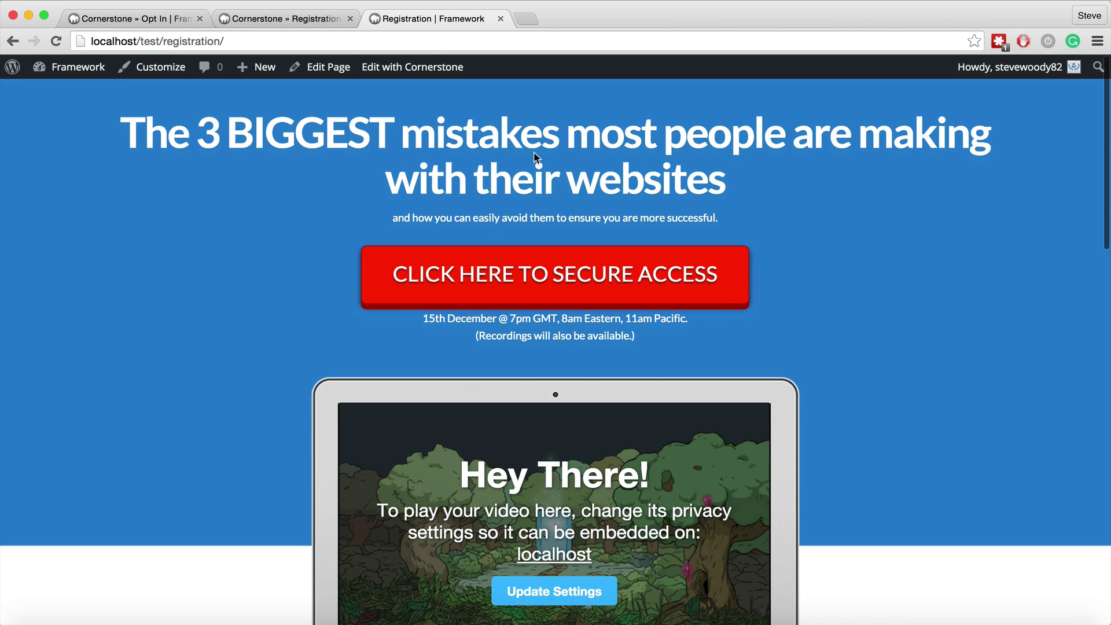
Step: Scroll the live Registration page down to its lower secure-access section
scroll(567, 302, down, 5)
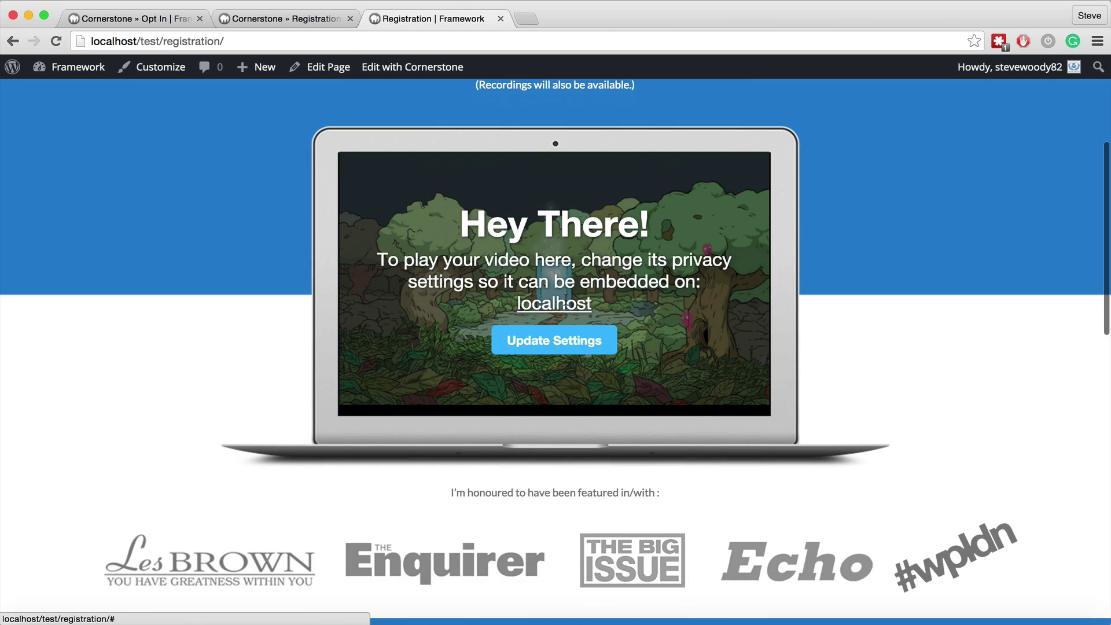
scroll(533, 317, down, 5)
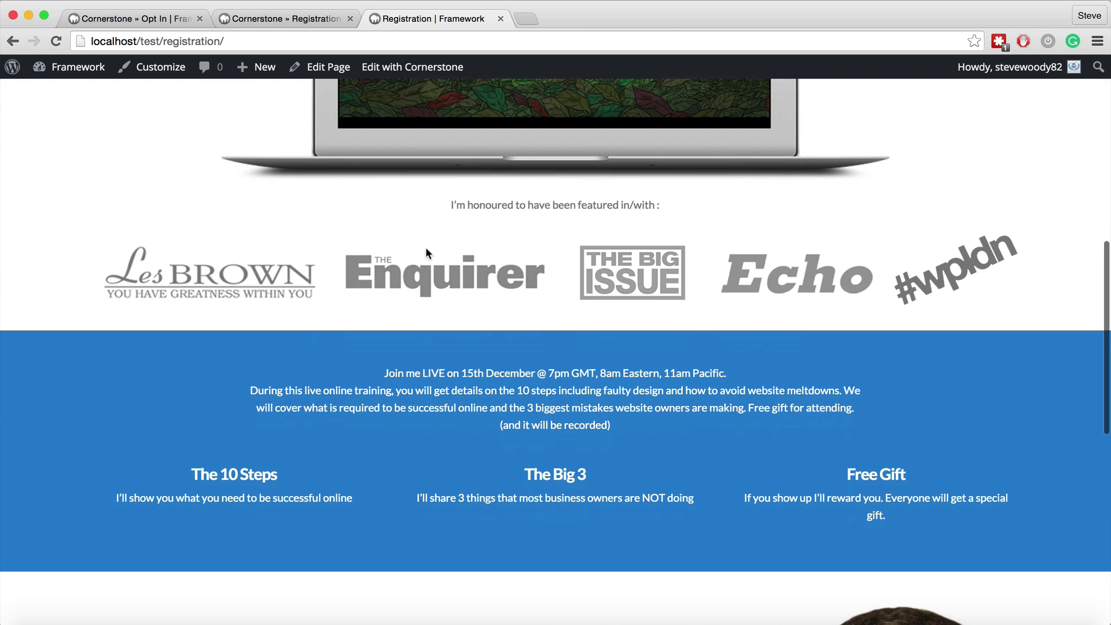
scroll(592, 244, down, 5)
scroll(511, 391, down, 5)
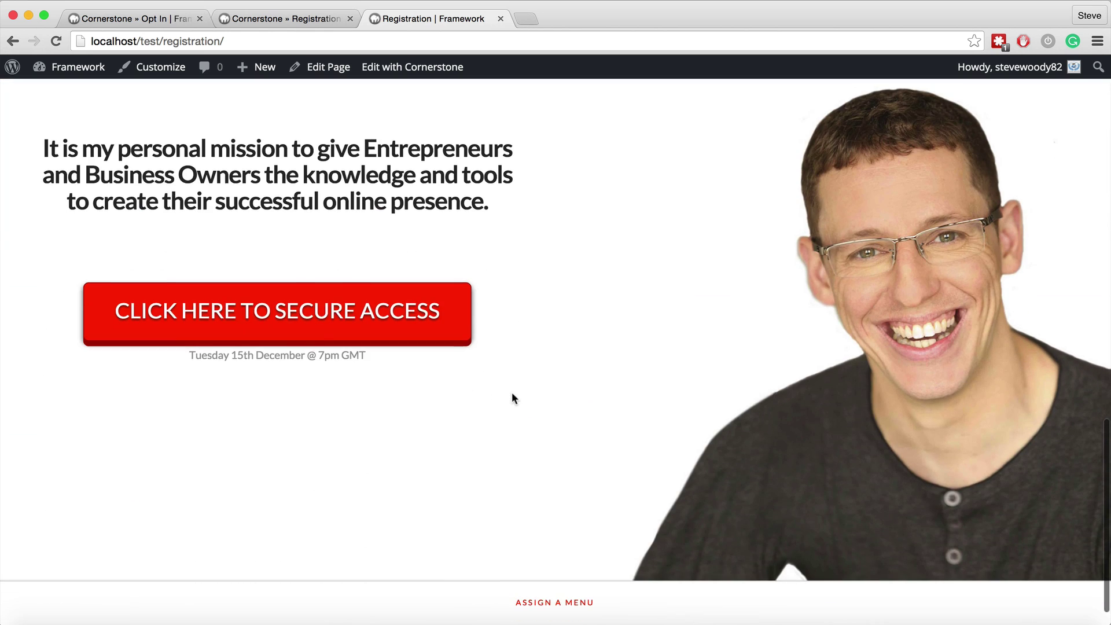
Step: Preview the registration form popup from the secure-access button in Cornerstone, then close it
click(470, 284)
click(238, 23)
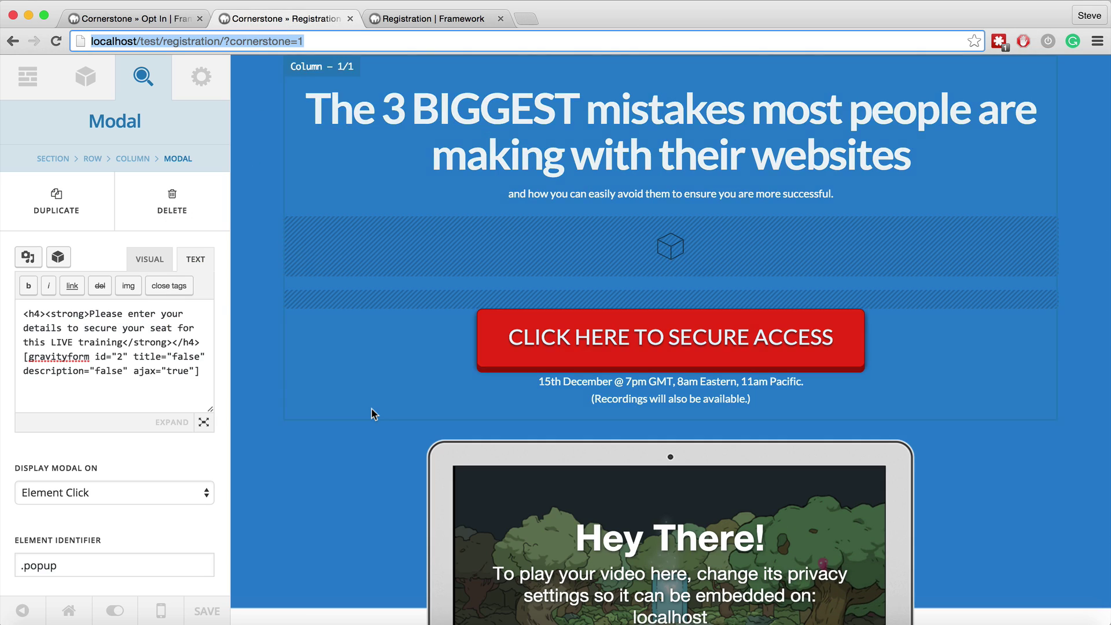
scroll(372, 409, down, 15)
click(349, 410)
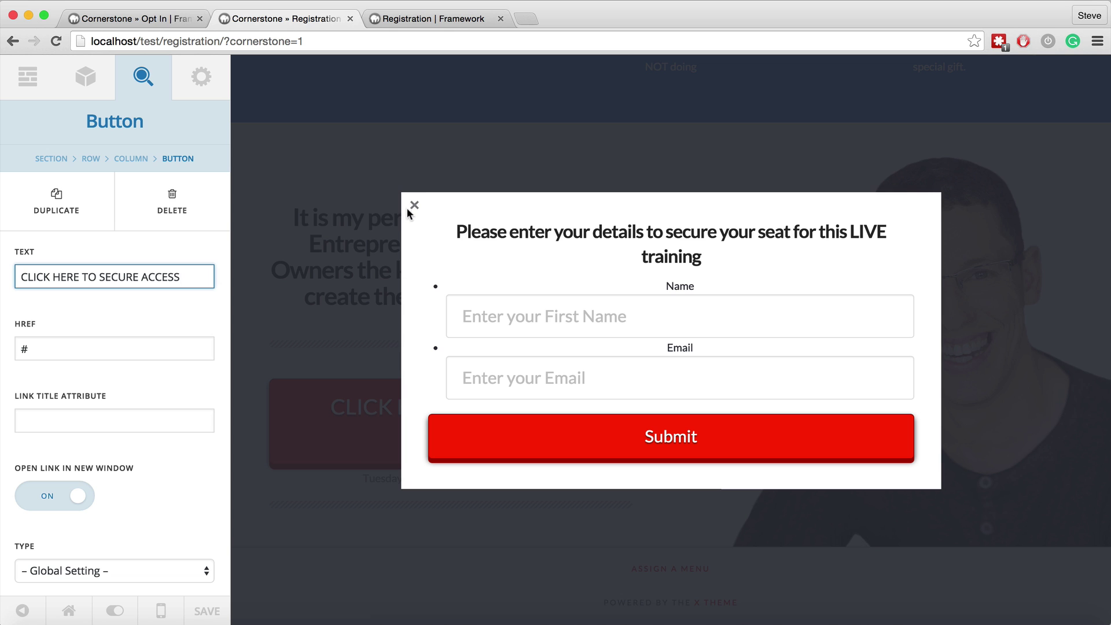
click(412, 205)
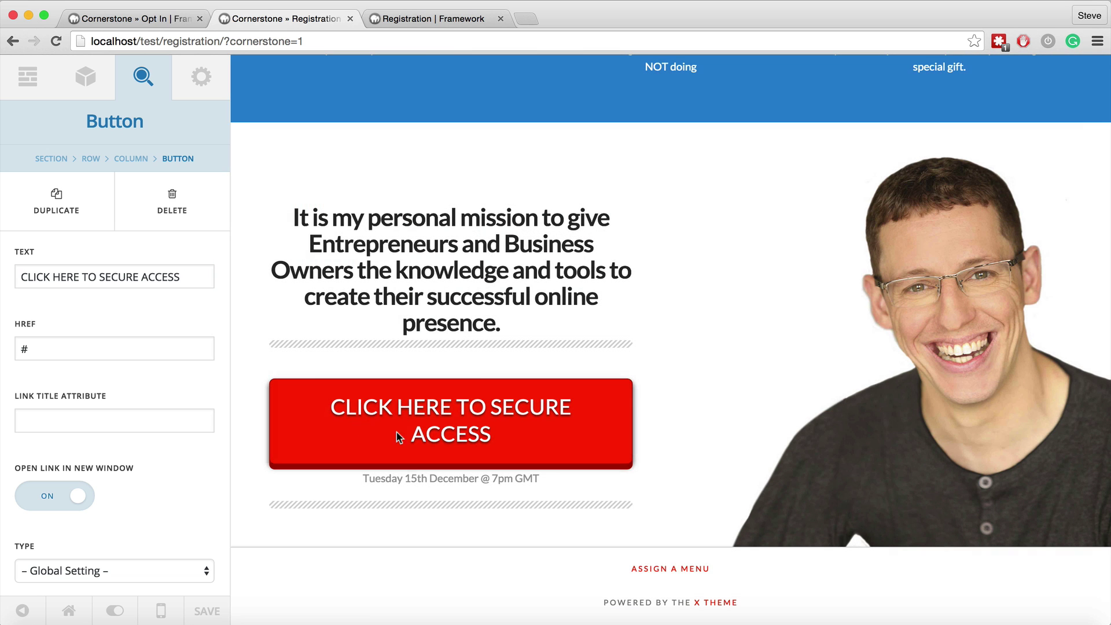
Step: Select the embedded video so the inspector shows its Video Player settings
scroll(596, 304, up, 20)
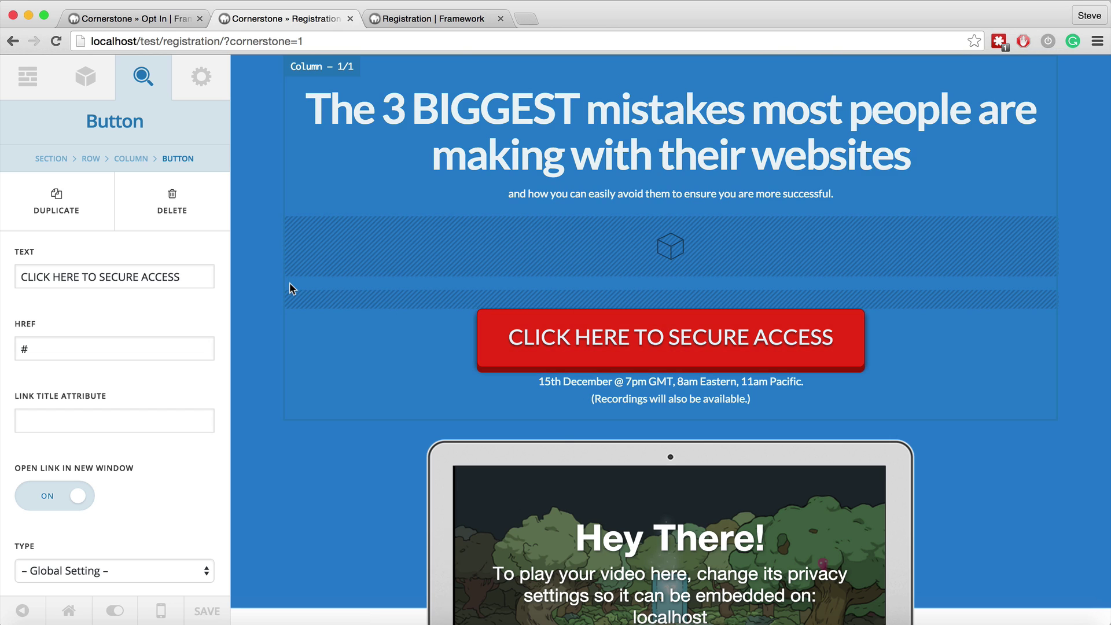
scroll(463, 274, down, 3)
scroll(464, 274, down, 2)
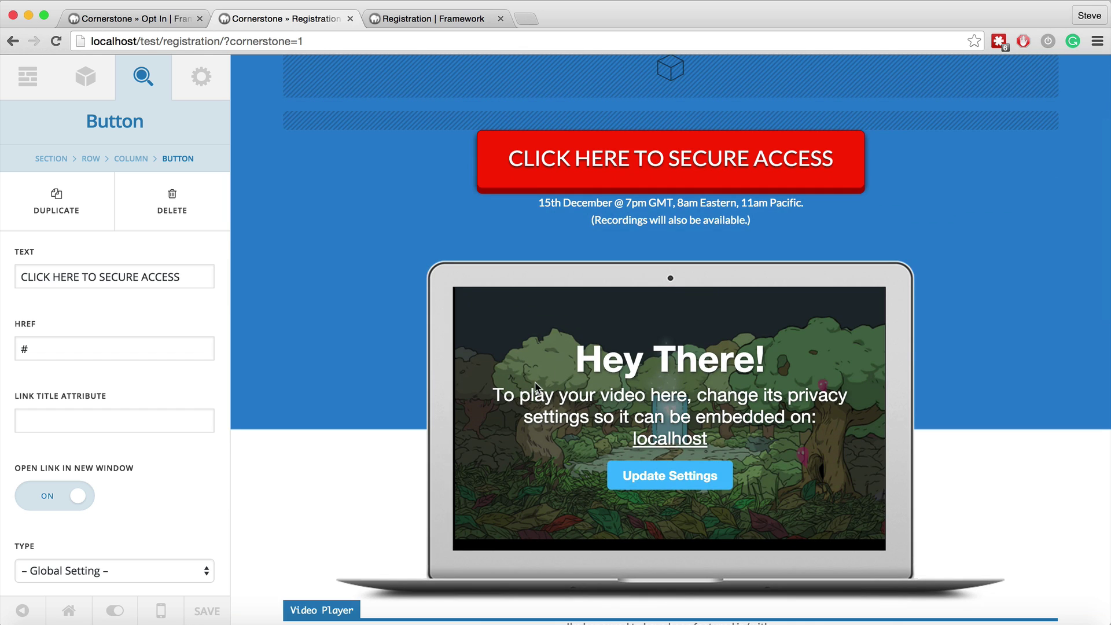
scroll(419, 509, down, 3)
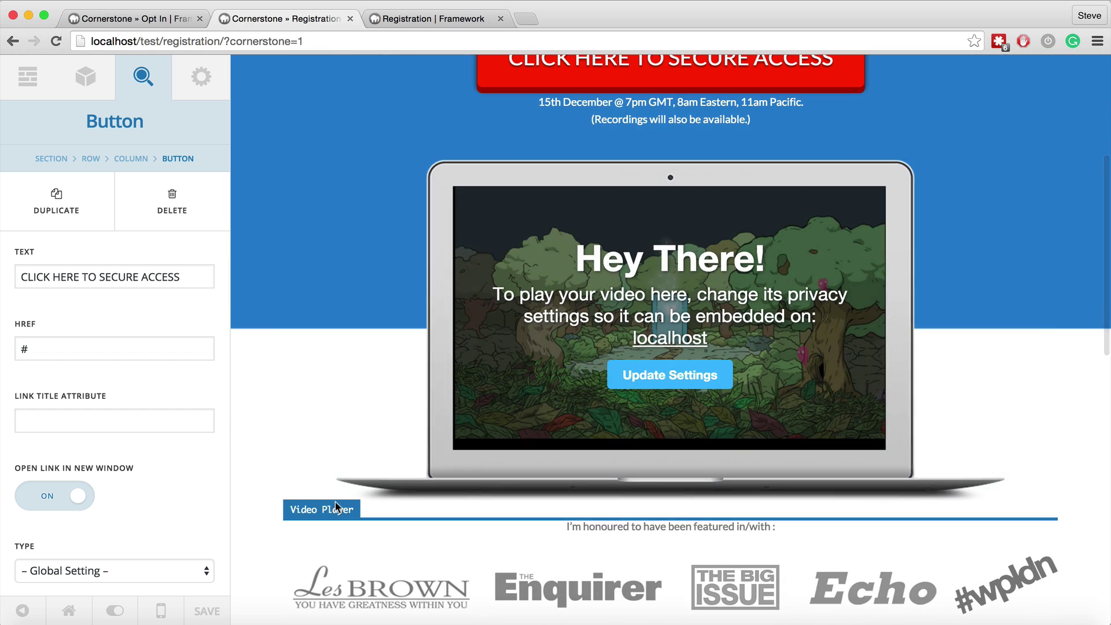
click(459, 450)
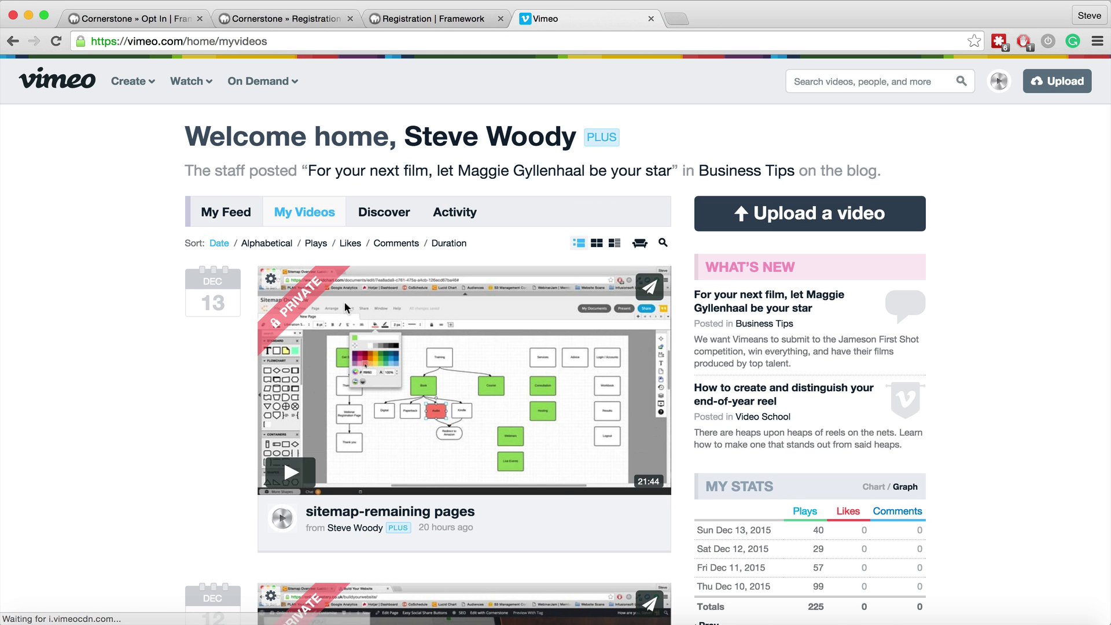
Step: Open the 'Fear Nothing' video page on Vimeo, pause it, and select its ID 147895685 in the address
click(227, 213)
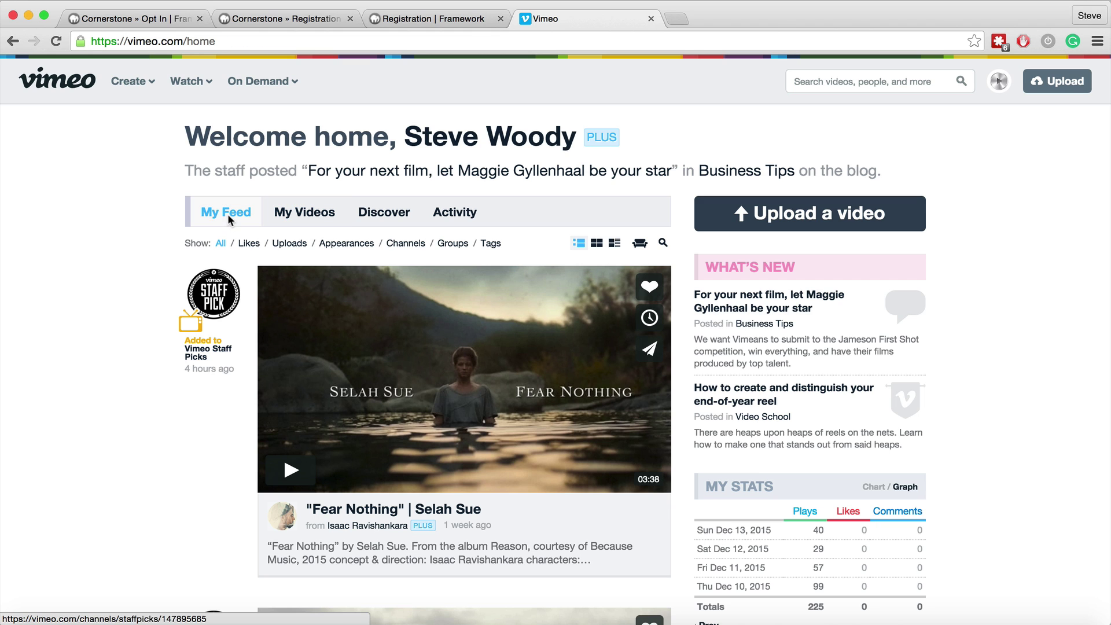
click(356, 310)
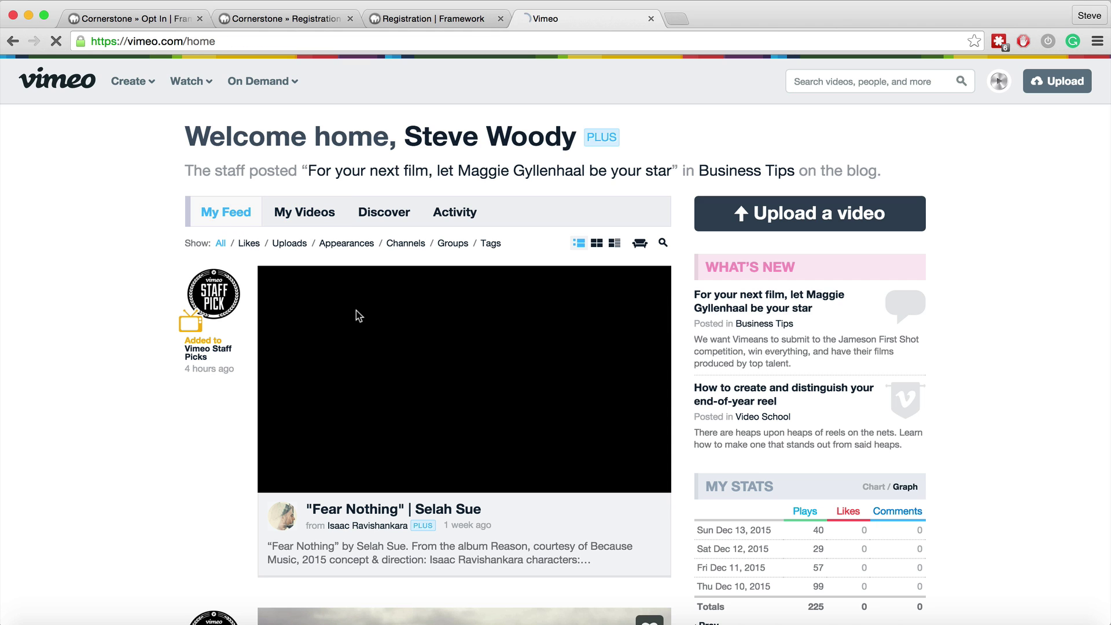
click(334, 512)
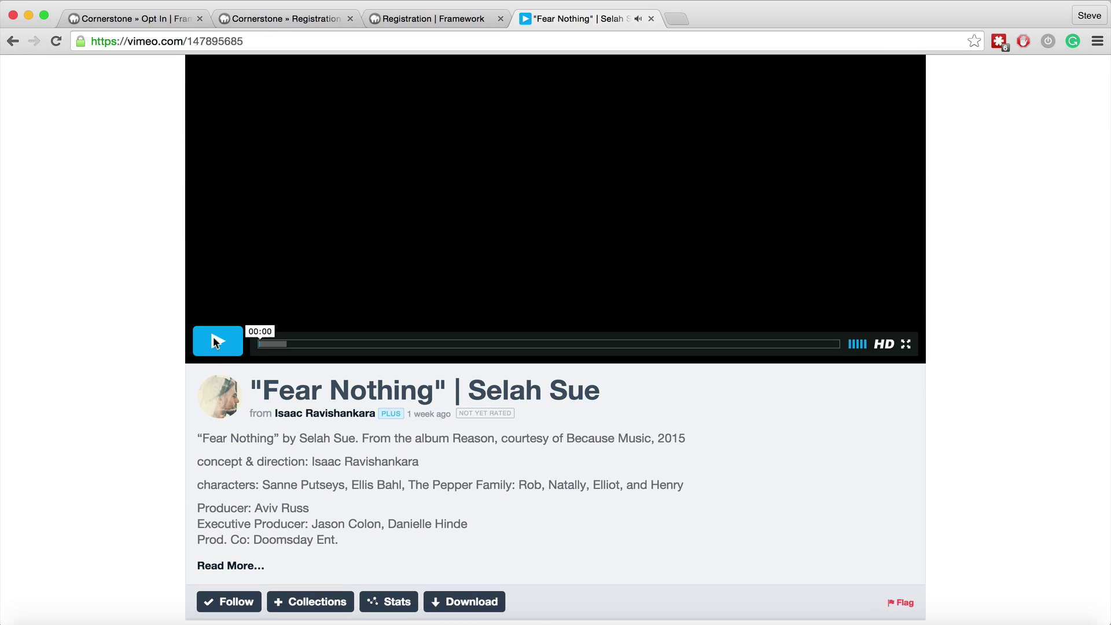
click(217, 340)
scroll(339, 466, up, 5)
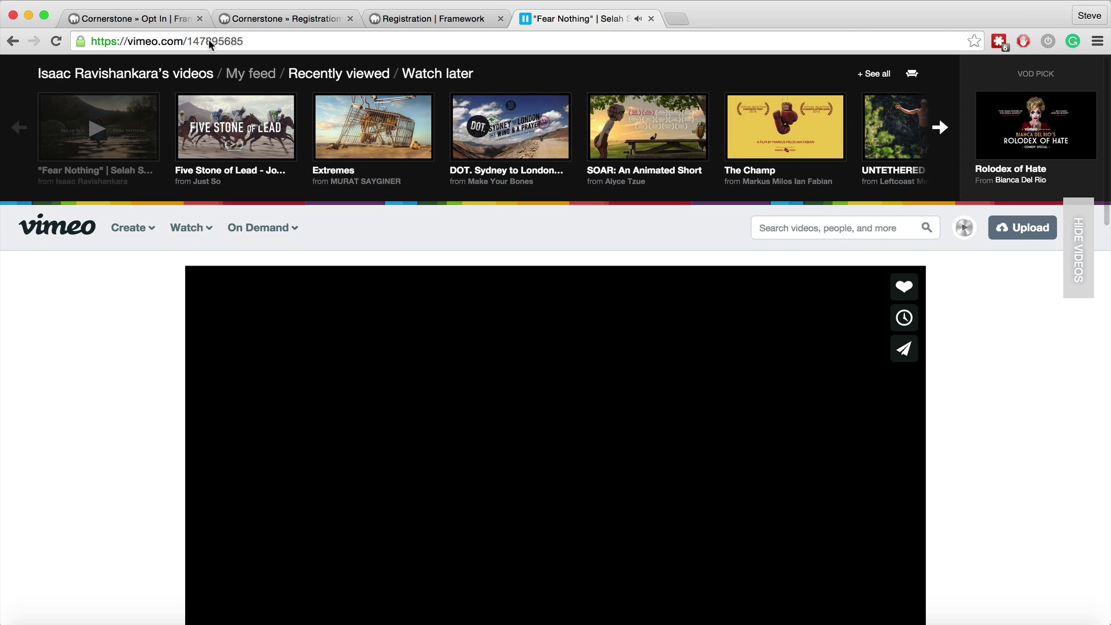
double_click(207, 41)
key(ctrl+c)
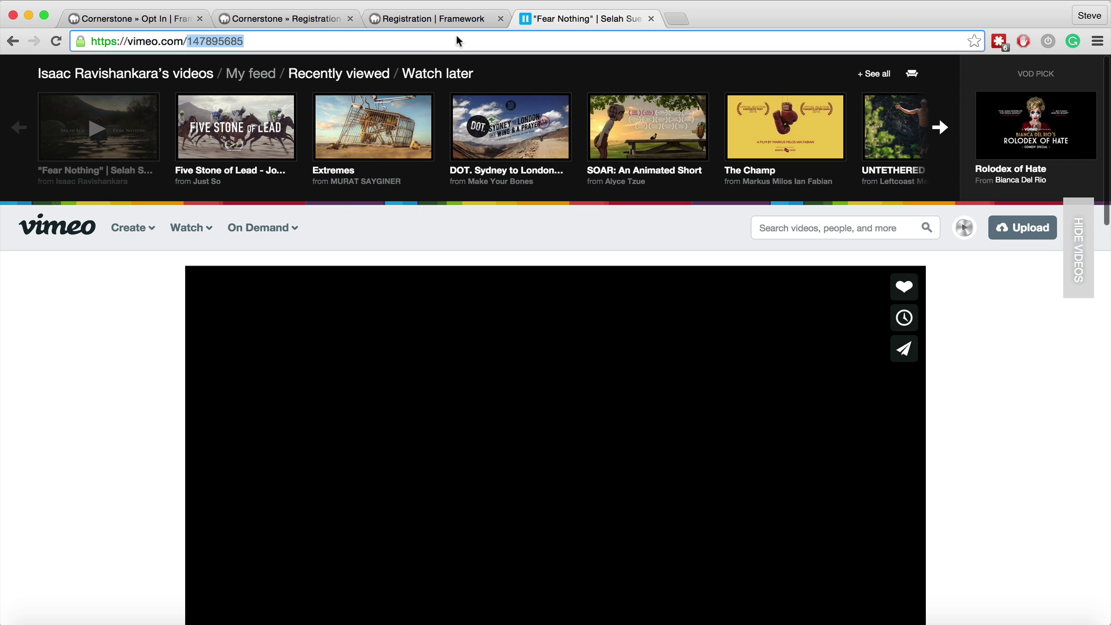
Step: Replace the Video Player source ID with 147895685 and save the Registration page
click(281, 19)
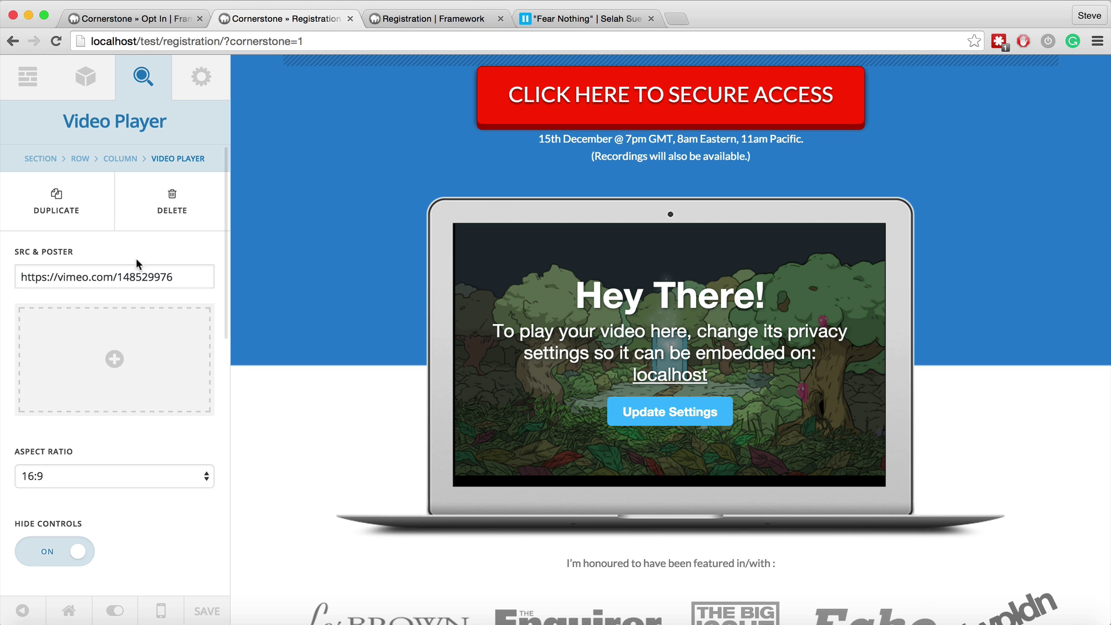
double_click(134, 278)
key(ctrl+v)
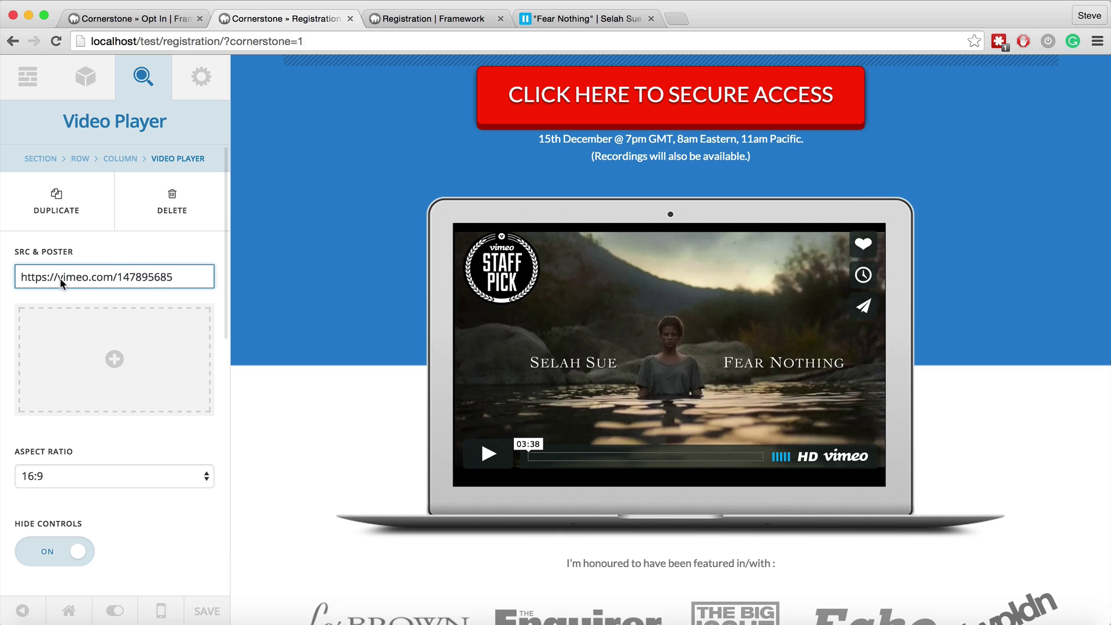
click(200, 282)
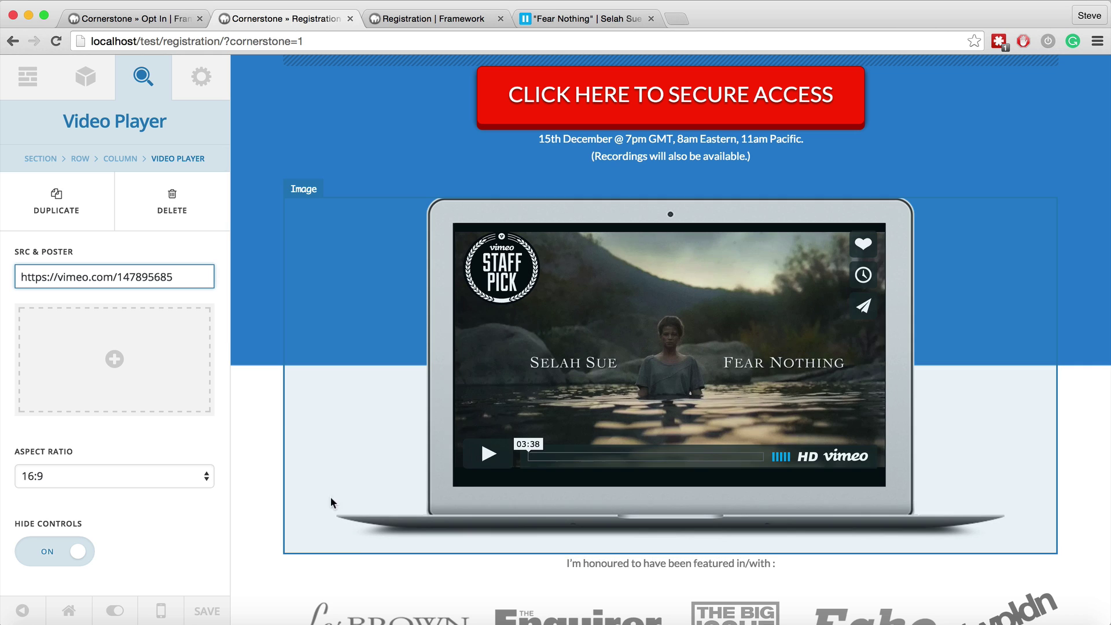
click(206, 610)
Step: Reload the live Registration page and briefly play the new Fear Nothing video
click(423, 21)
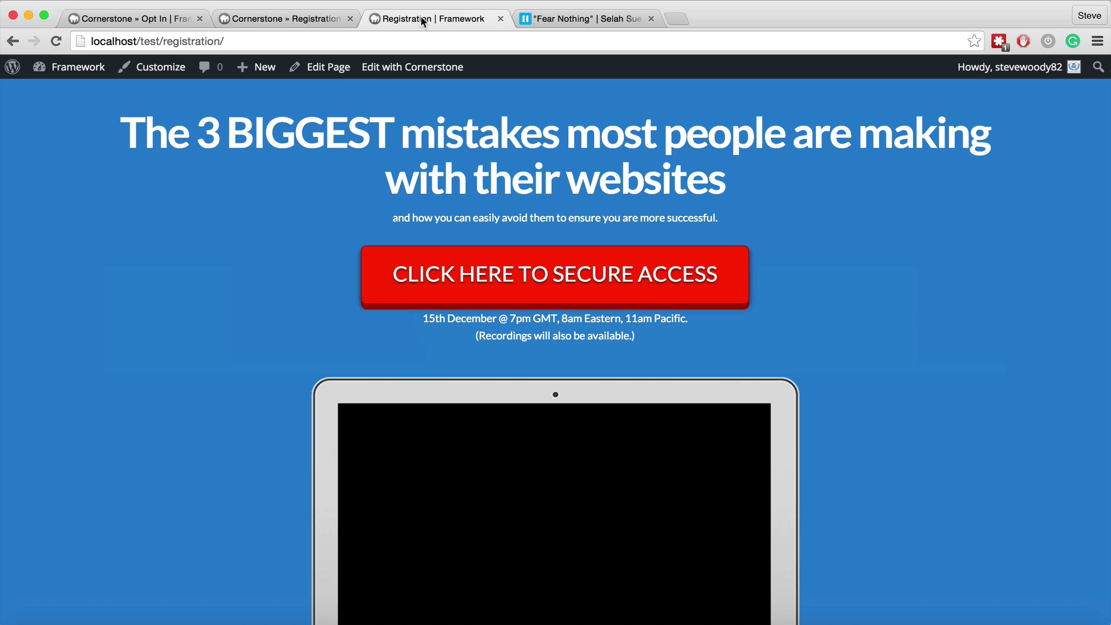
click(56, 40)
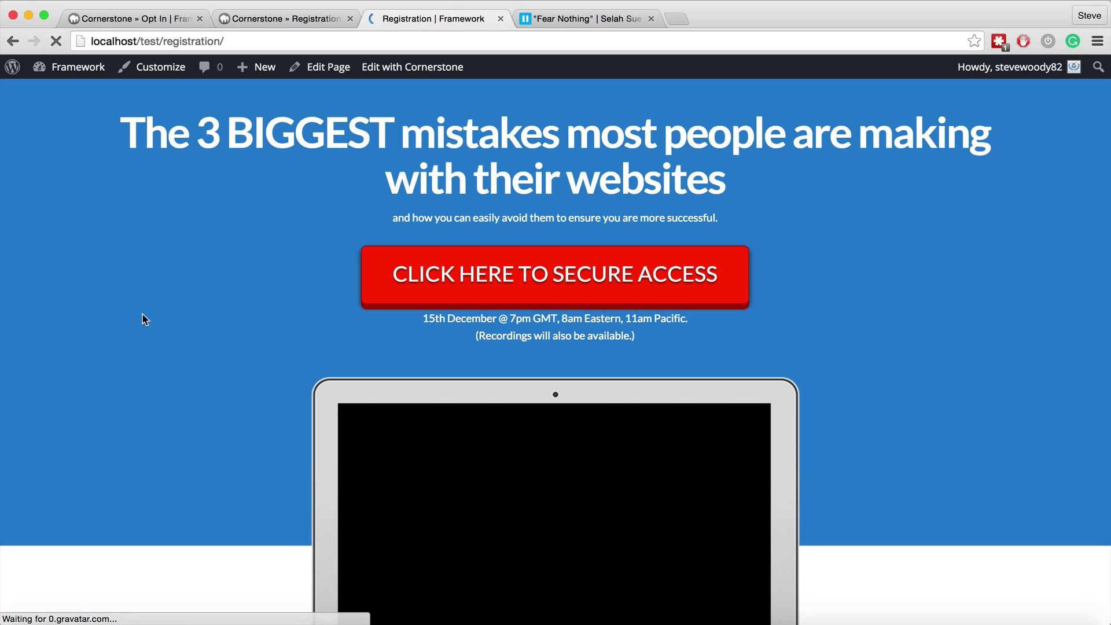
scroll(255, 412, down, 3)
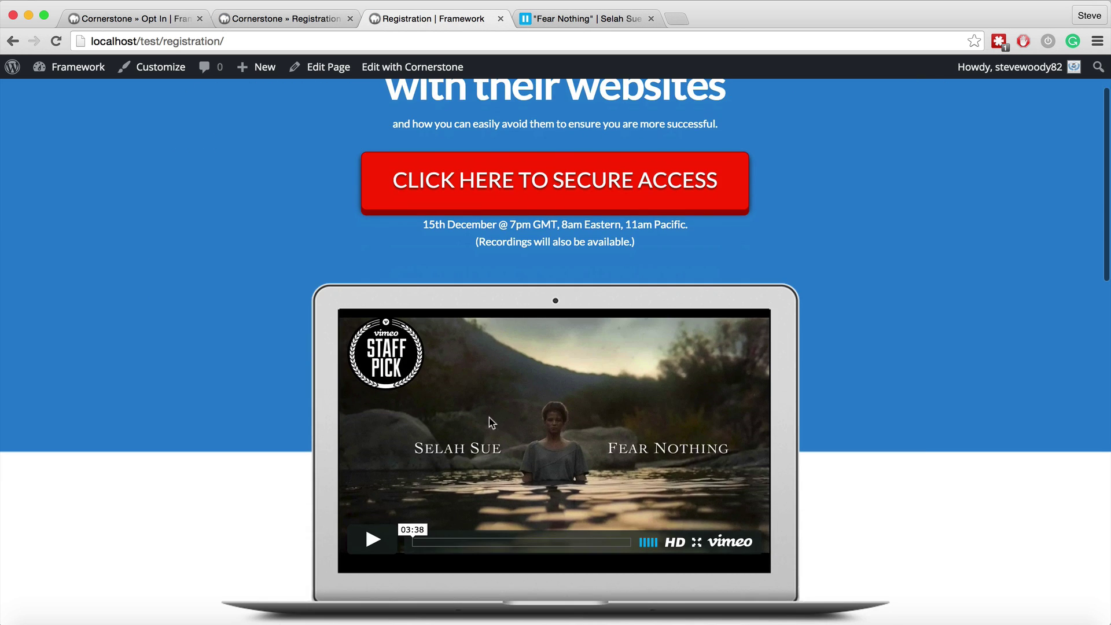
click(372, 539)
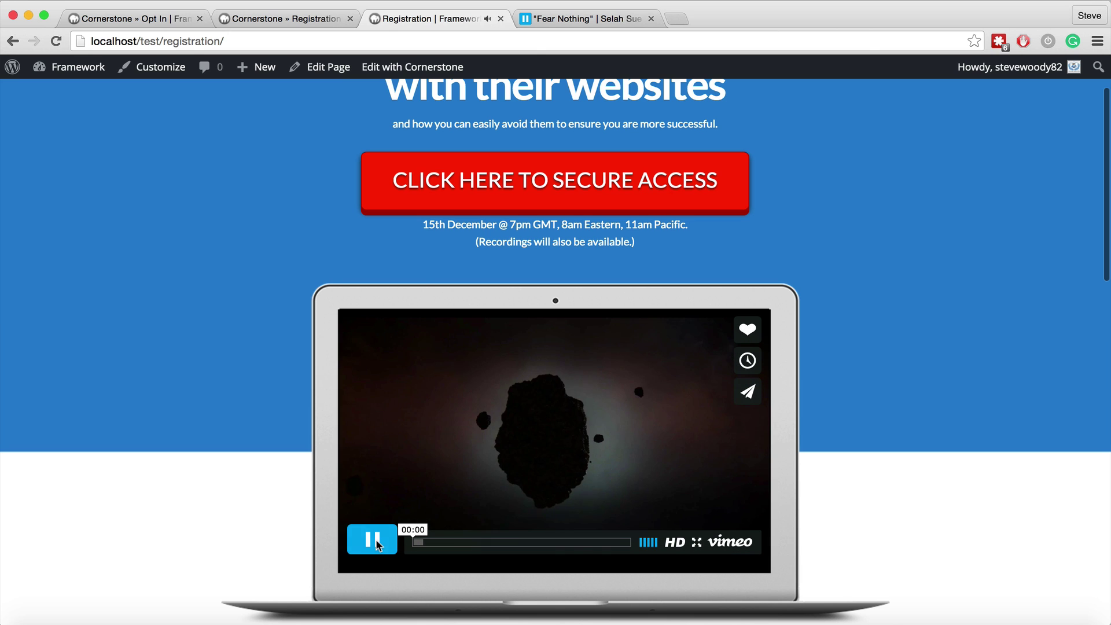
key(space)
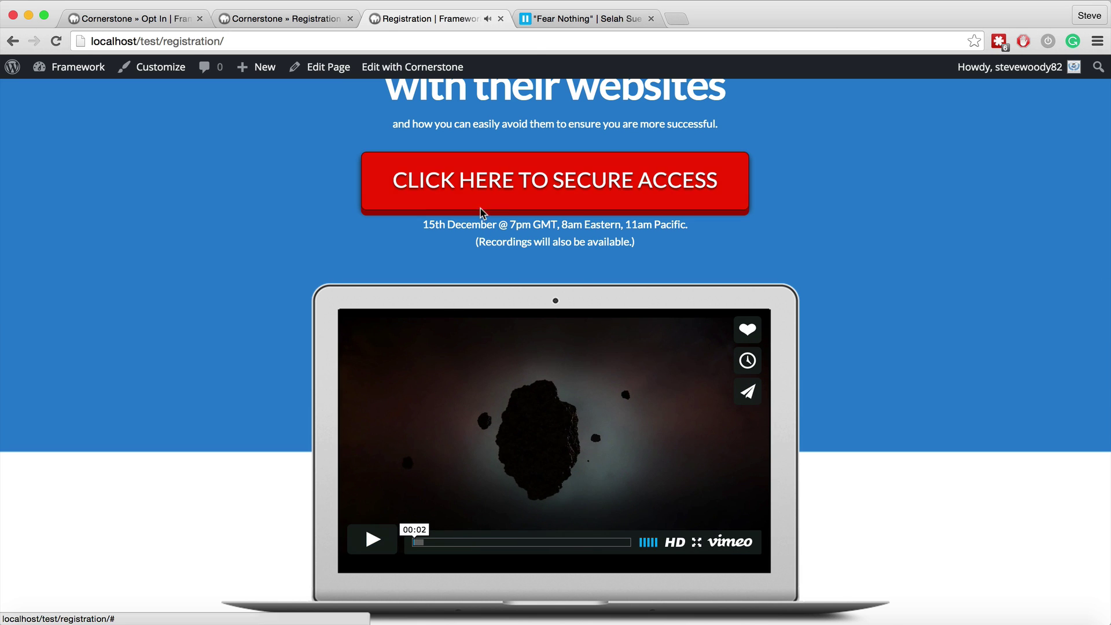
scroll(480, 209, up, 3)
Step: Submit the sign-up popup with a test first name and email, then go back twice to Registration
click(494, 287)
click(495, 312)
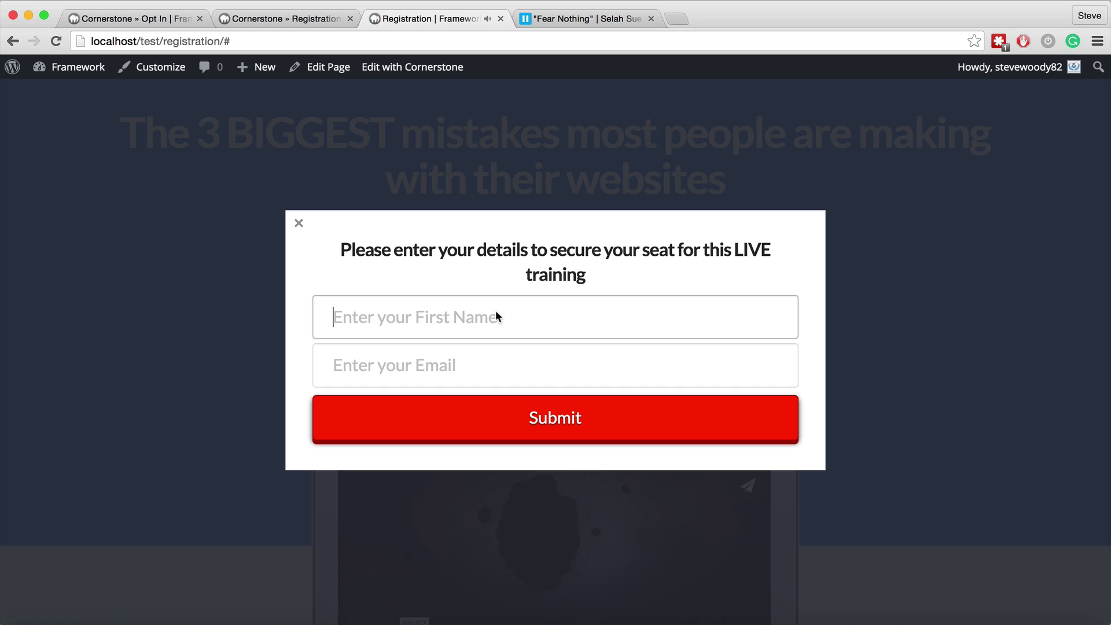
text(steve)
key(Tab)
text(info)
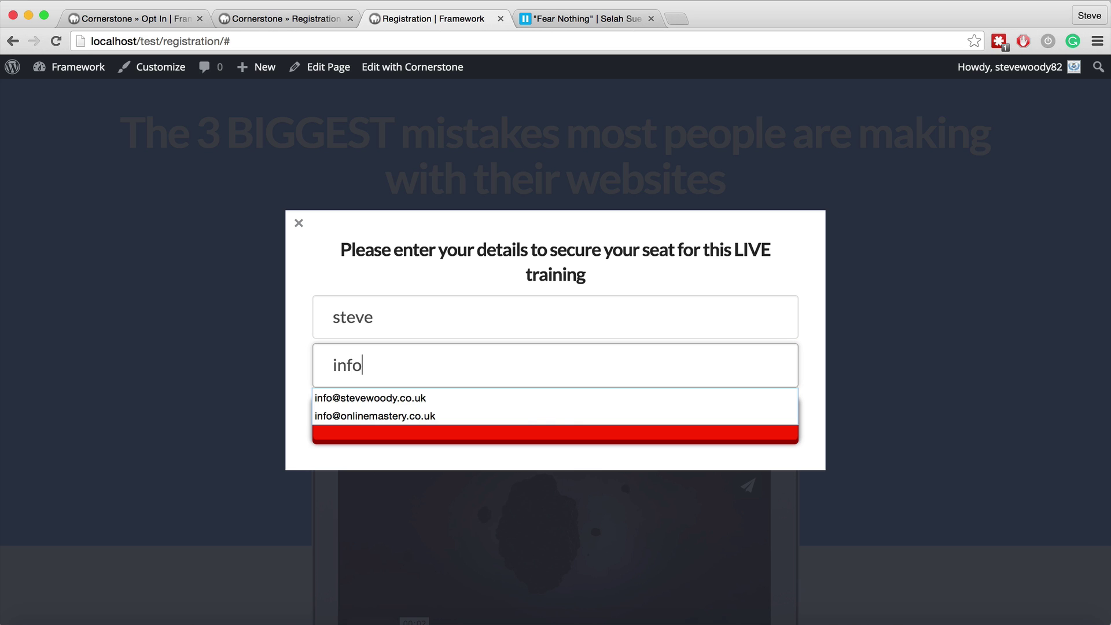
key(Down)
key(Down)
key(Return)
click(541, 408)
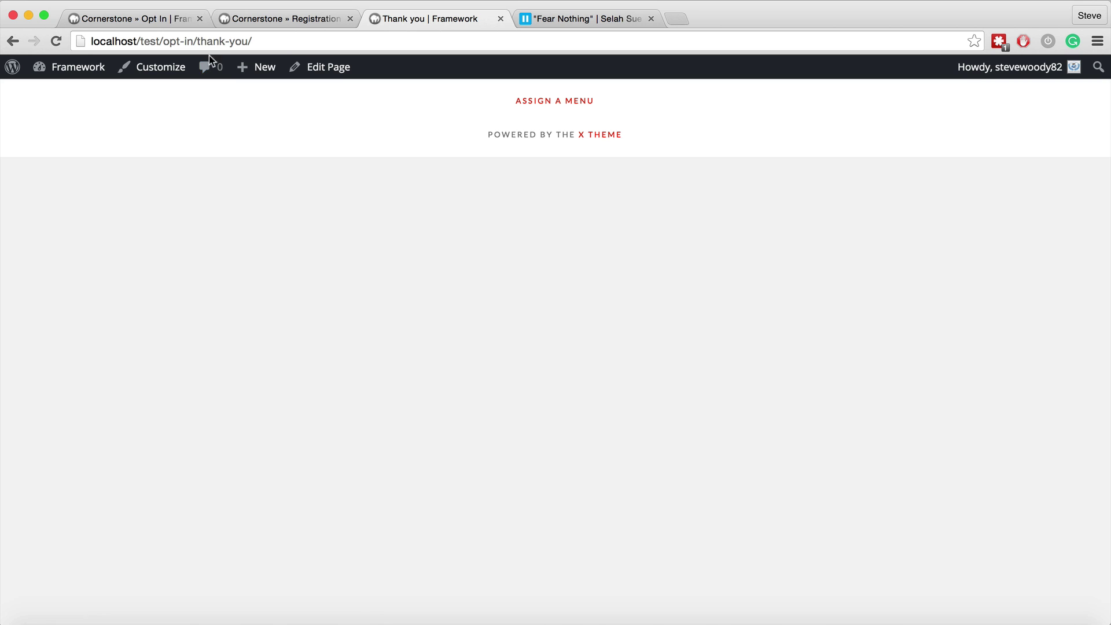
click(13, 41)
click(13, 42)
Step: In Cornerstone, inspect the Registration headline, featured-in logos, The 10 Steps box and intro text
click(287, 19)
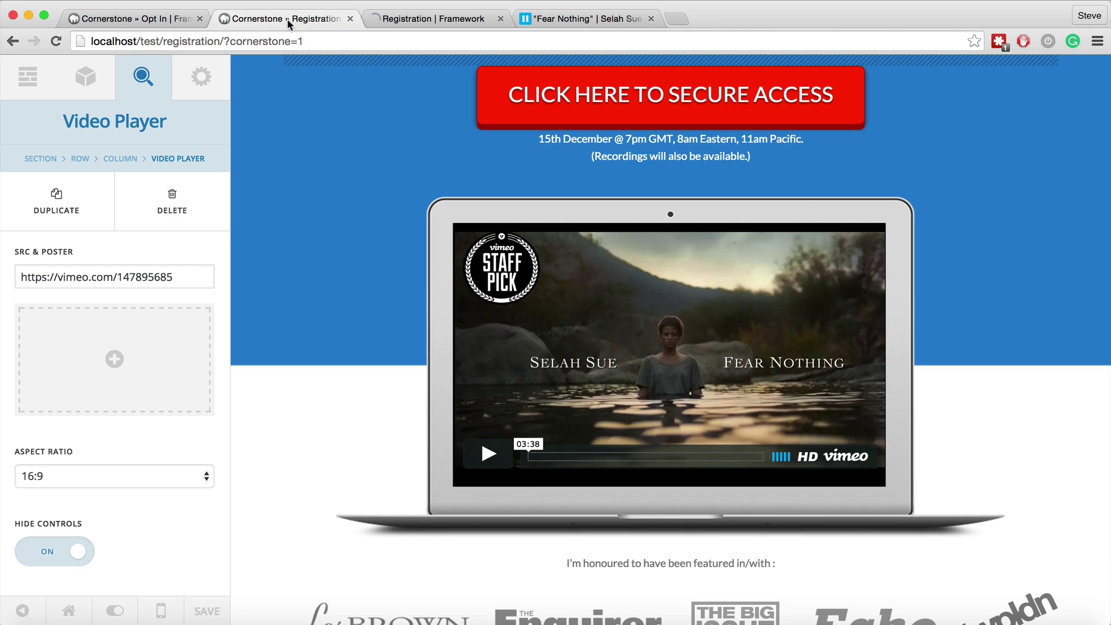
scroll(374, 239, up, 4)
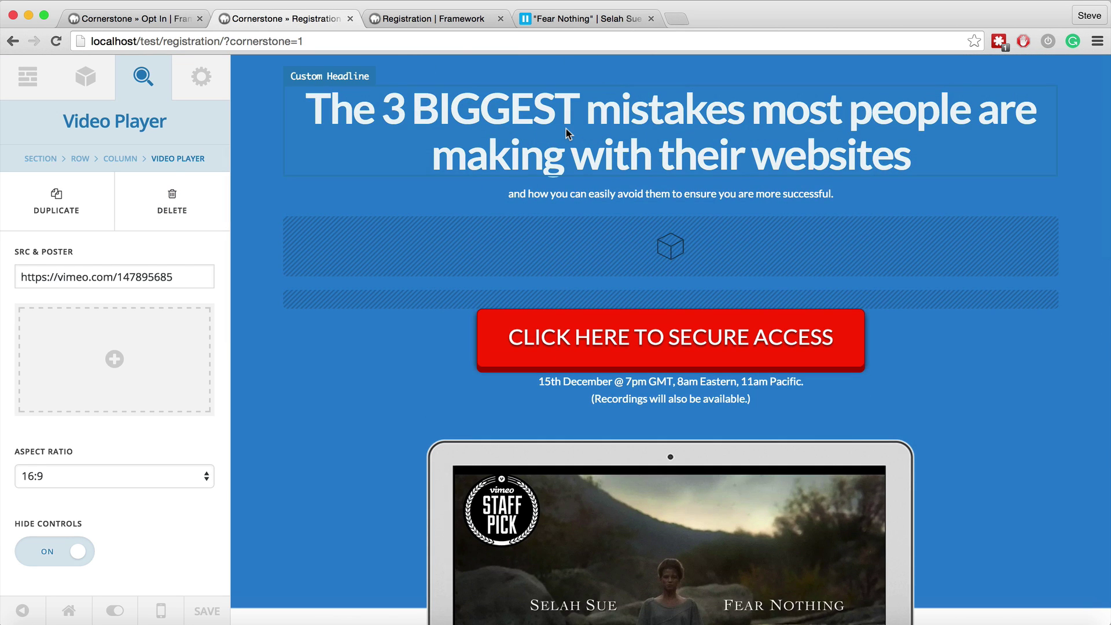
click(566, 133)
scroll(526, 405, down, 6)
scroll(525, 418, down, 4)
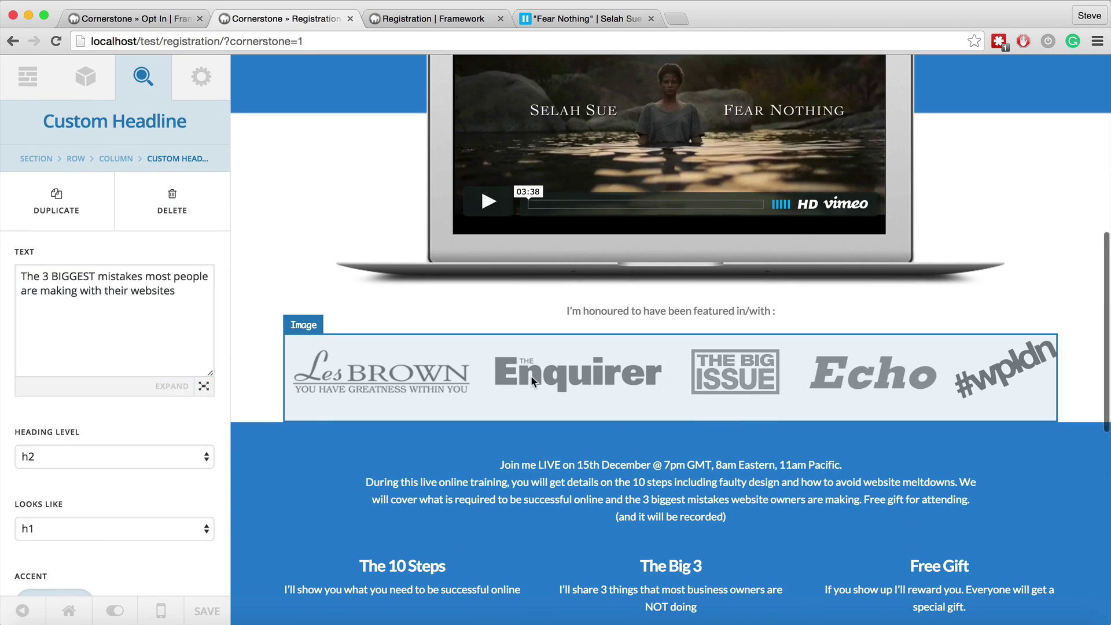
click(530, 375)
scroll(581, 423, down, 5)
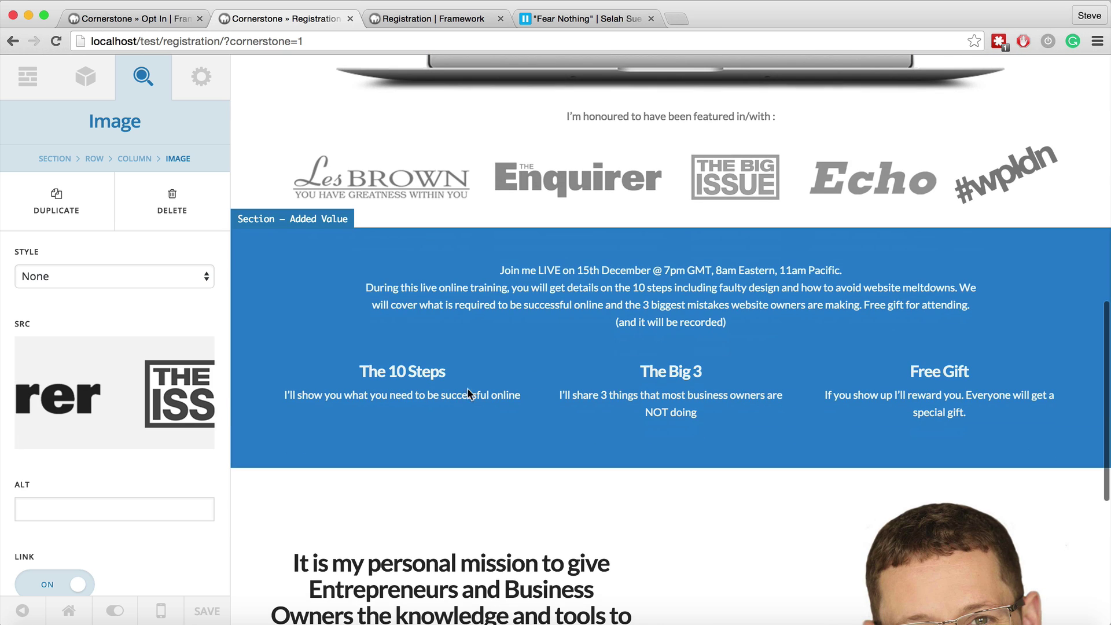
click(453, 392)
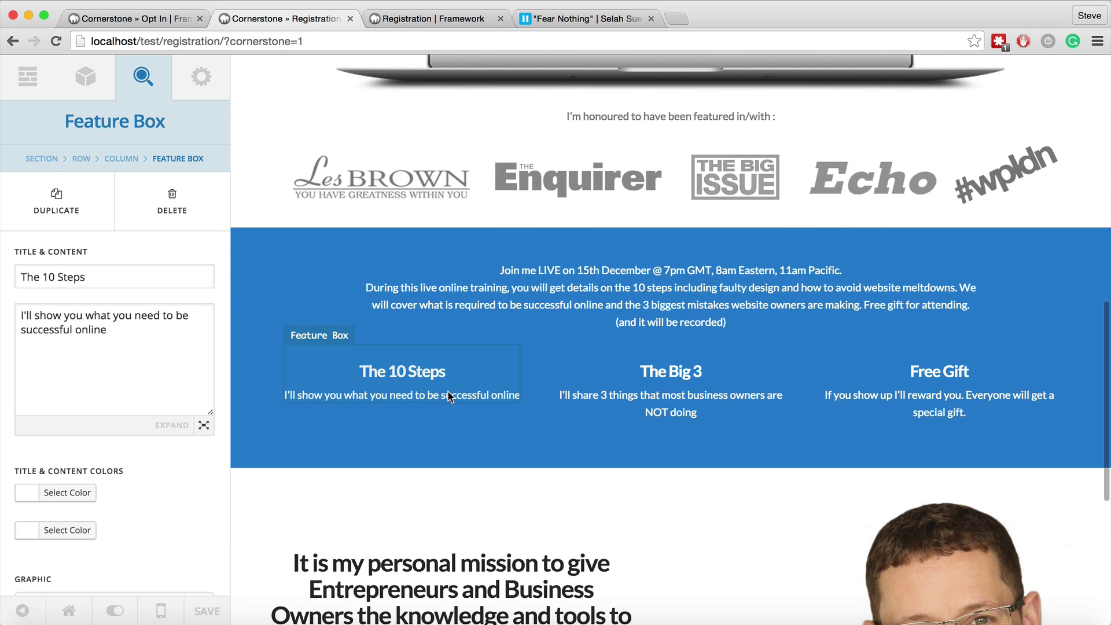
click(598, 282)
Step: Inspect the personal mission headline and portrait, selecting the portrait's margin-bottom:0px style rule
scroll(487, 400, down, 4)
scroll(487, 399, down, 1)
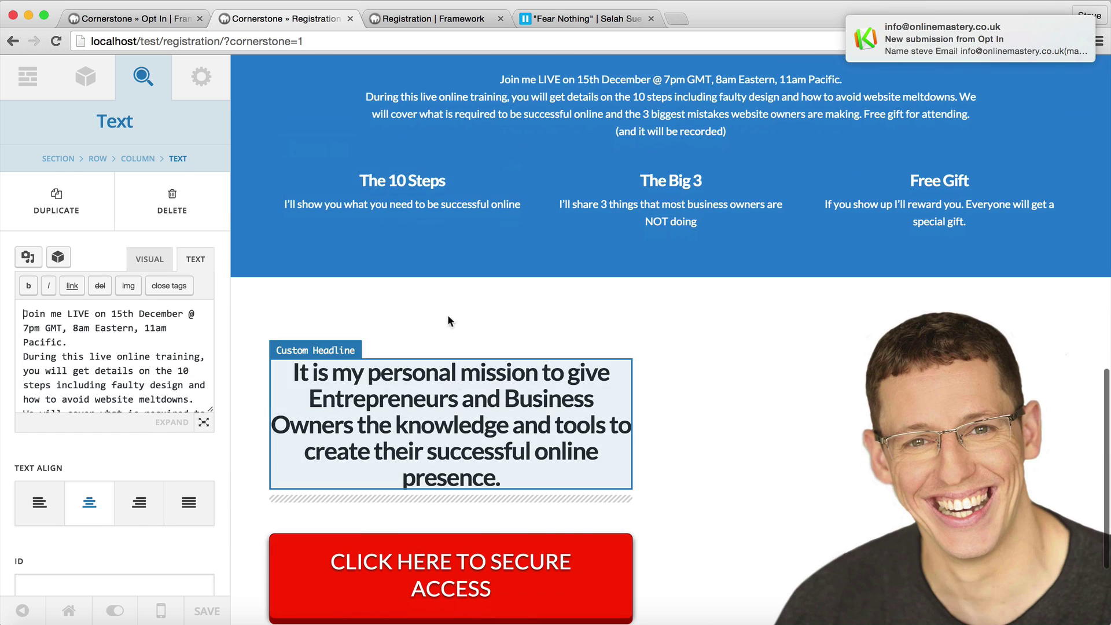
click(438, 429)
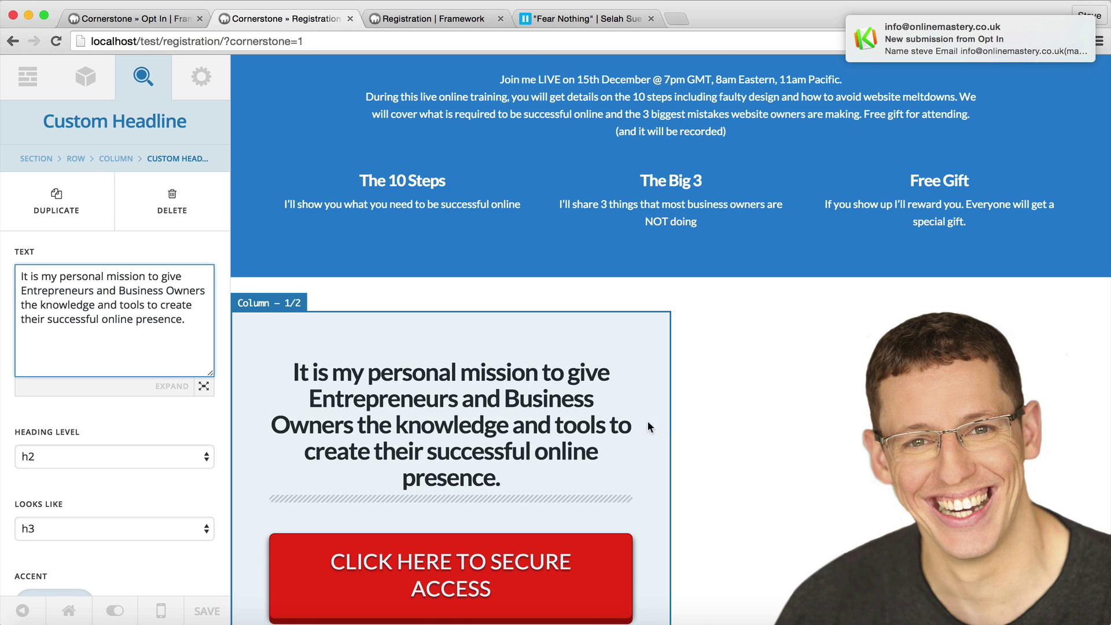
click(962, 467)
scroll(383, 387, down, 2)
scroll(384, 388, down, 2)
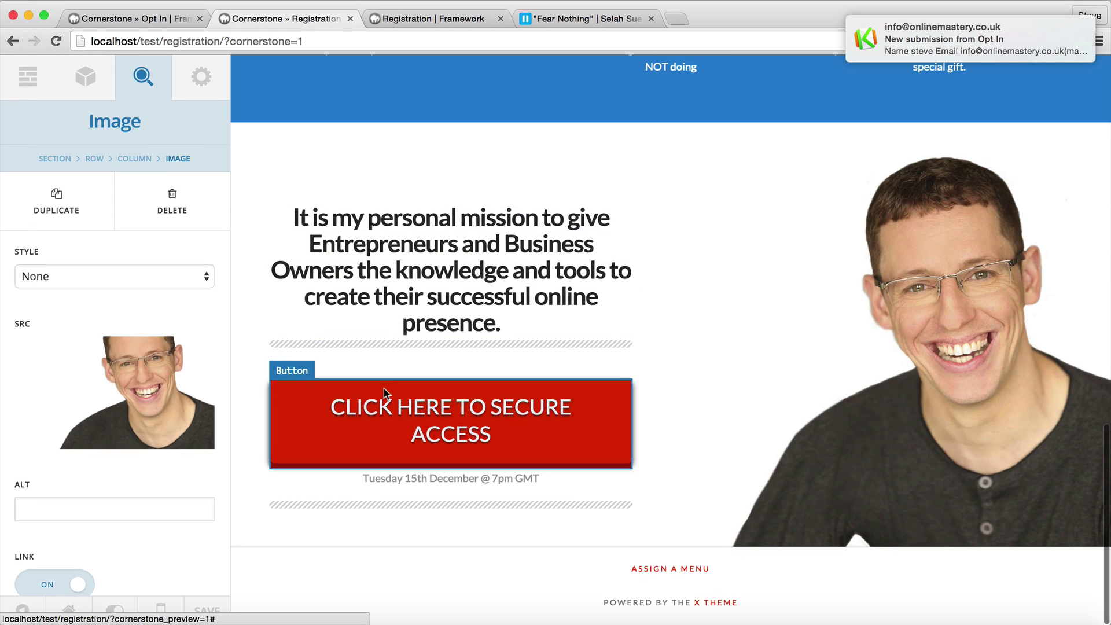
scroll(181, 505, down, 8)
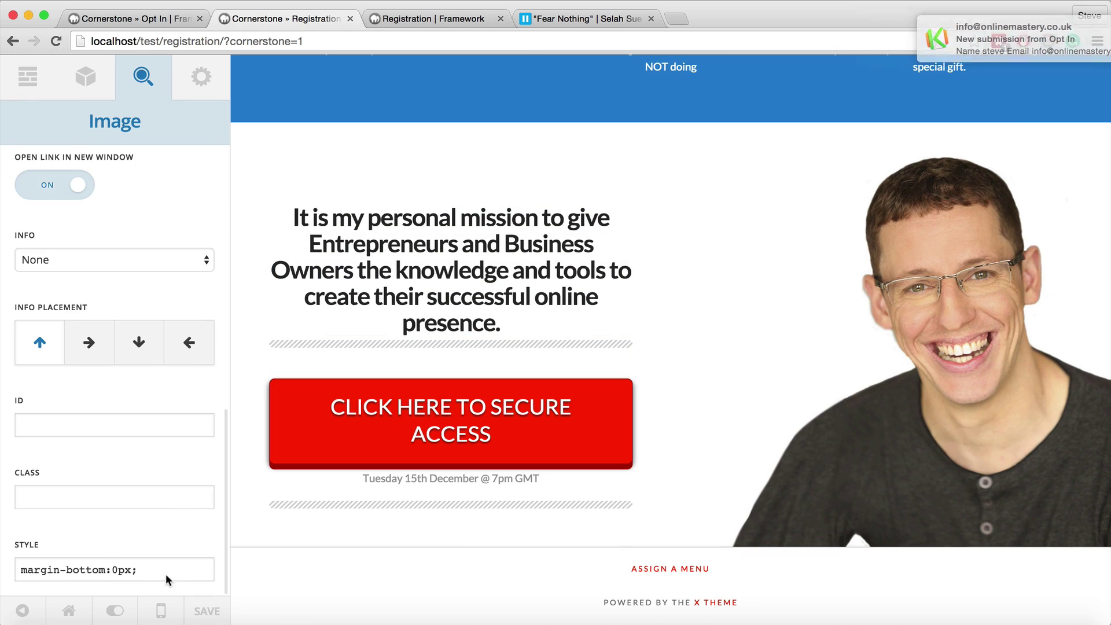
drag(166, 572, 21, 570)
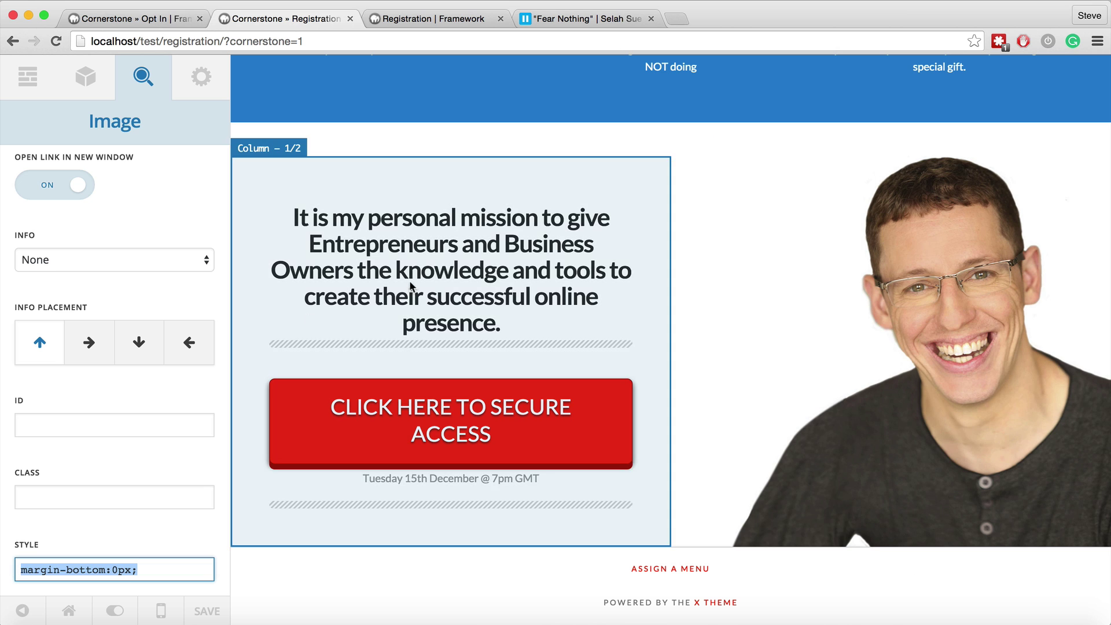
scroll(609, 255, up, 10)
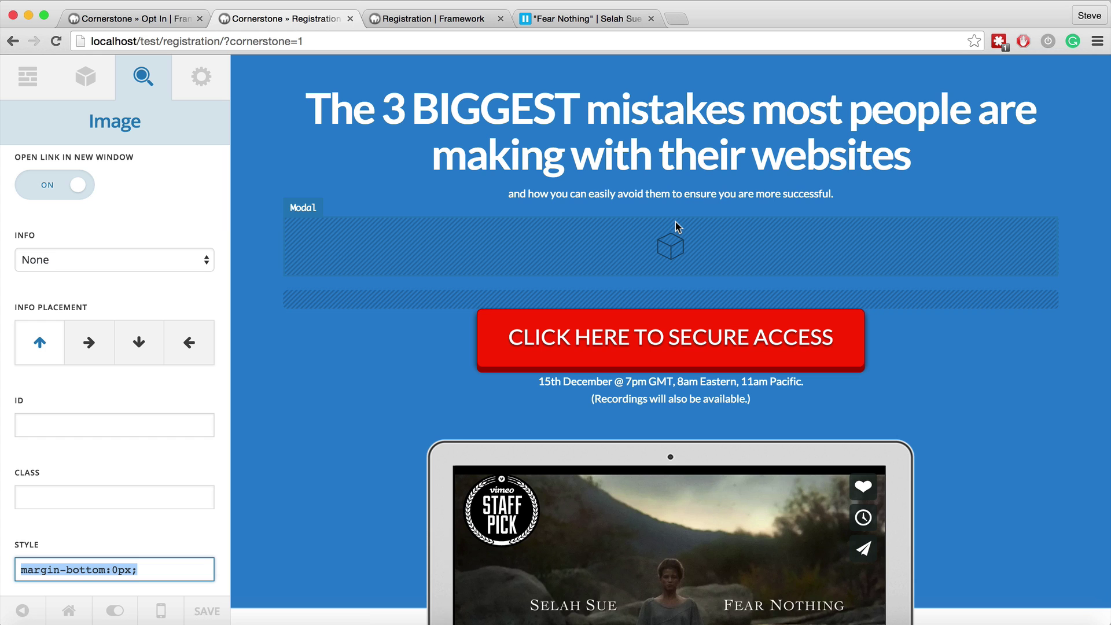
Step: Close the leftover live page, video and editor tabs and load the plain Opt In page
click(432, 17)
click(500, 18)
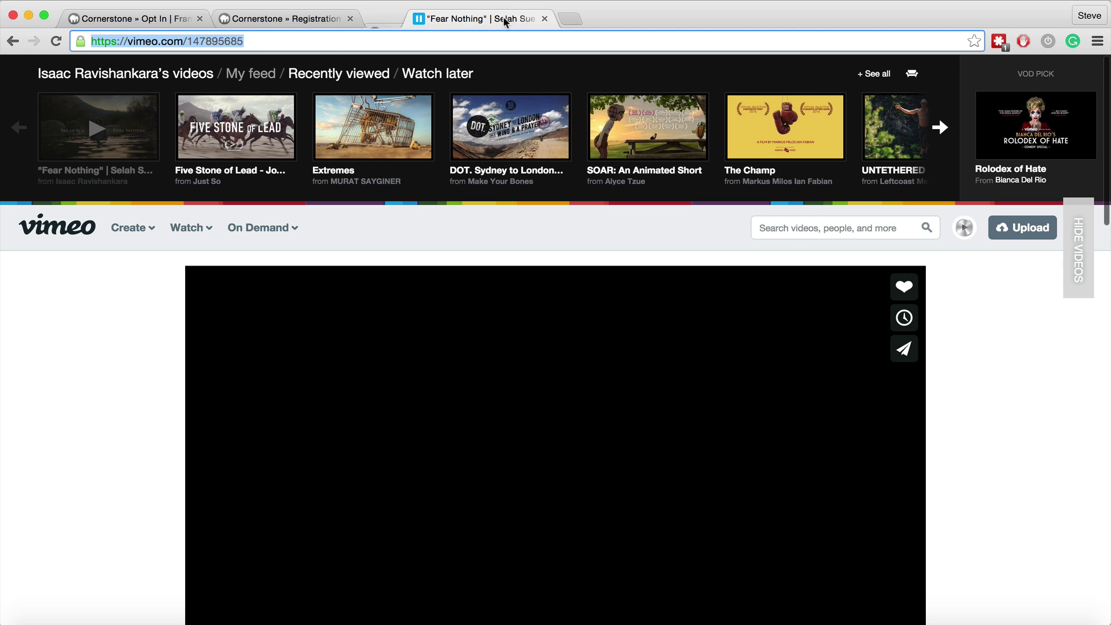
click(501, 18)
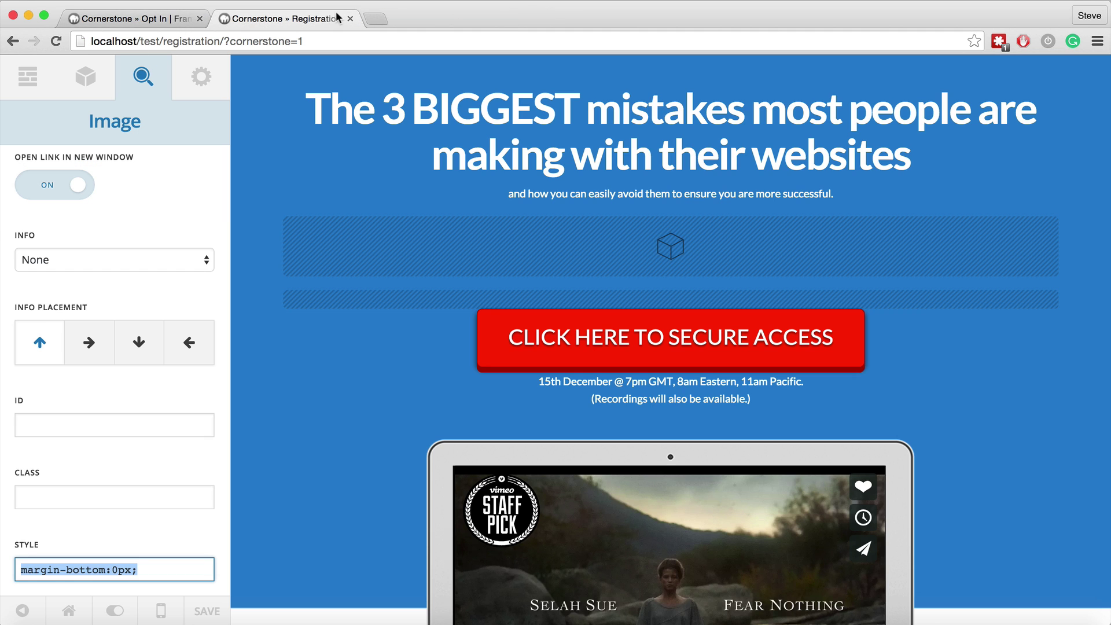
click(350, 19)
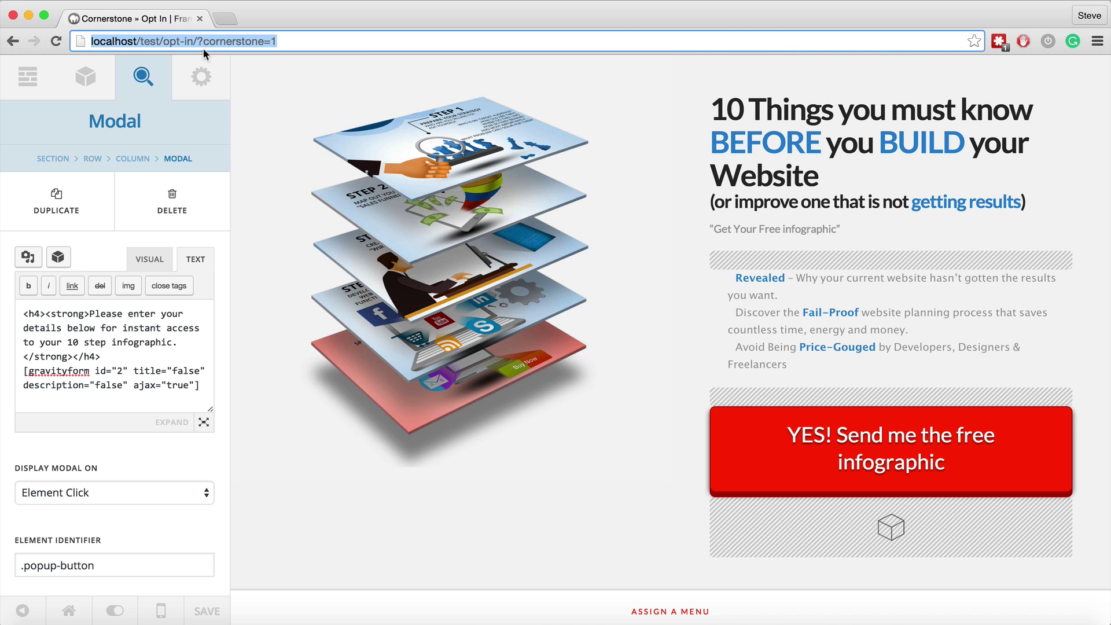
drag(199, 44, 383, 54)
key(BackSpace)
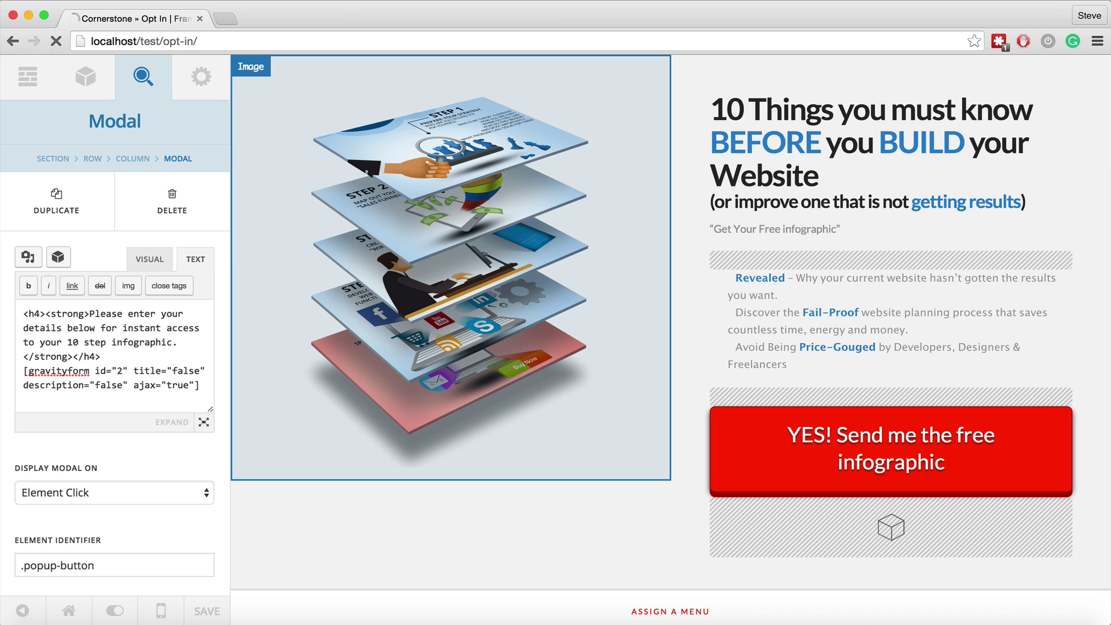
key(Return)
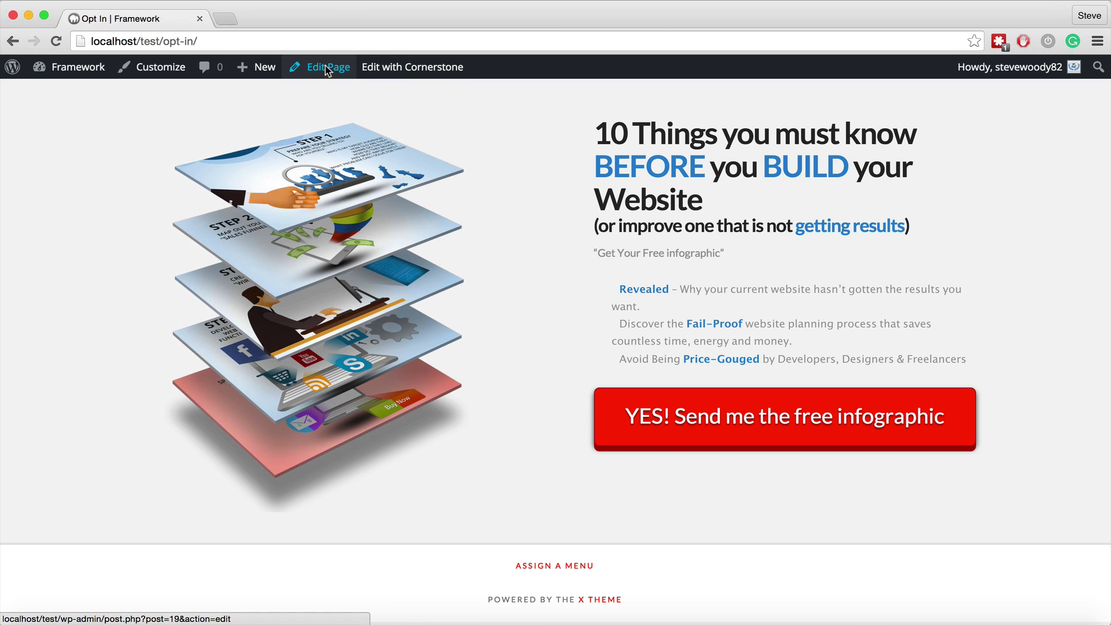
Step: Publish a new 'Sales Page' with the Blank - No Container | No Header, Footer template and open it in Cornerstone
mouse_move(256, 65)
click(258, 132)
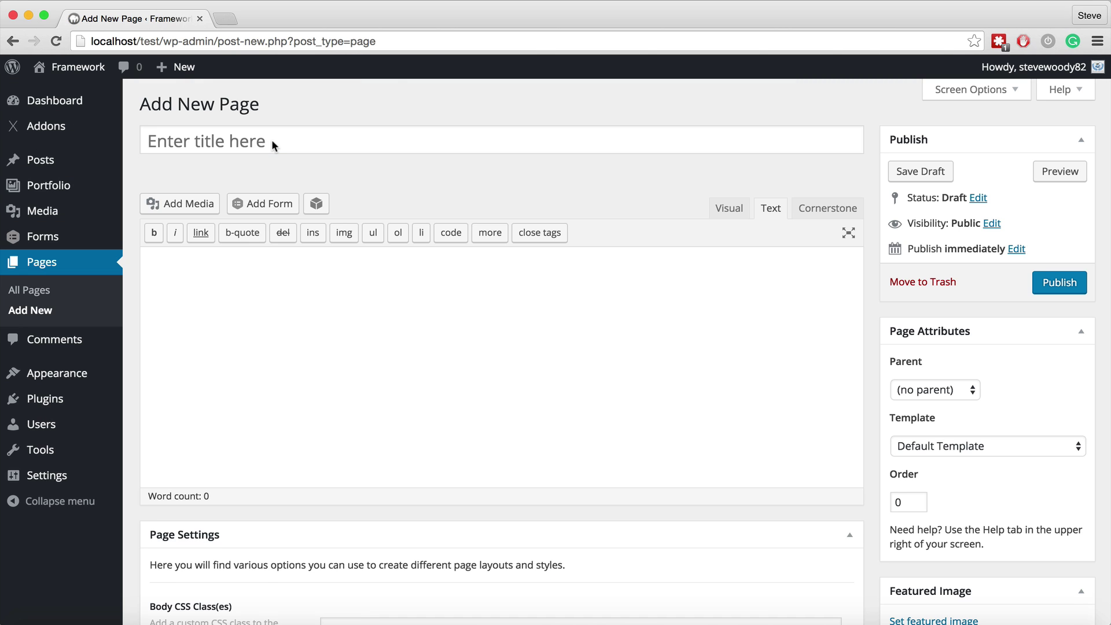
click(272, 140)
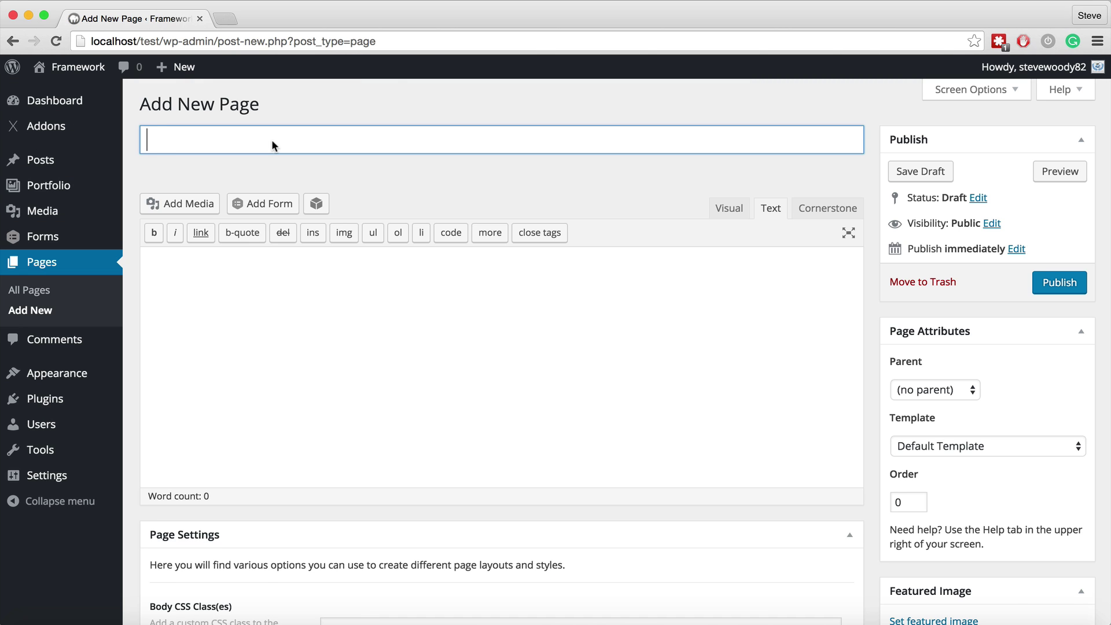
text(Sales Page)
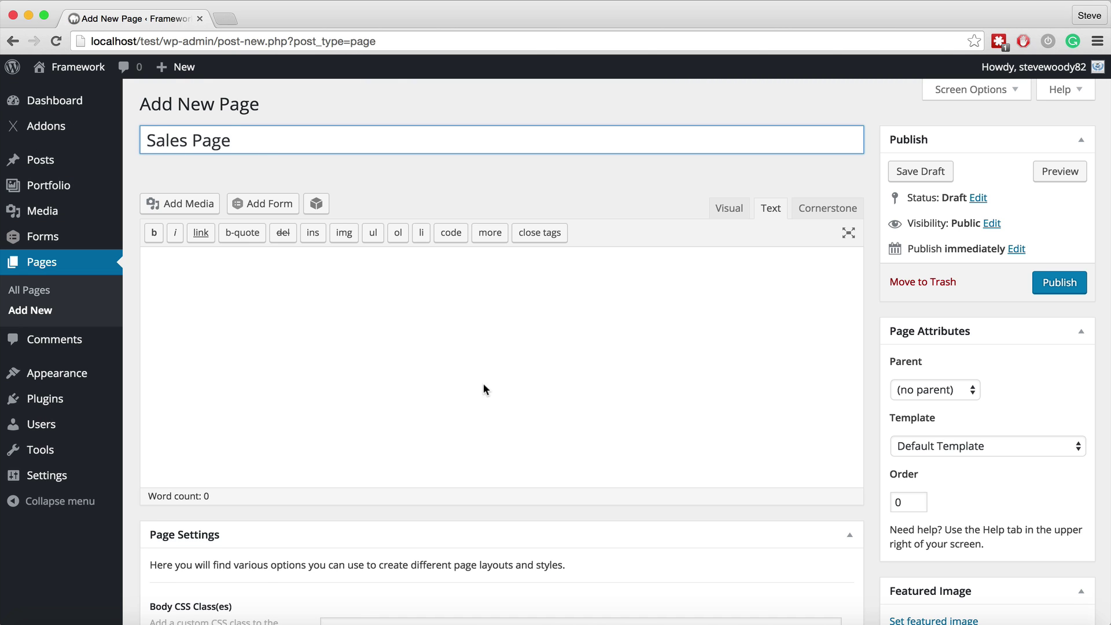
click(942, 445)
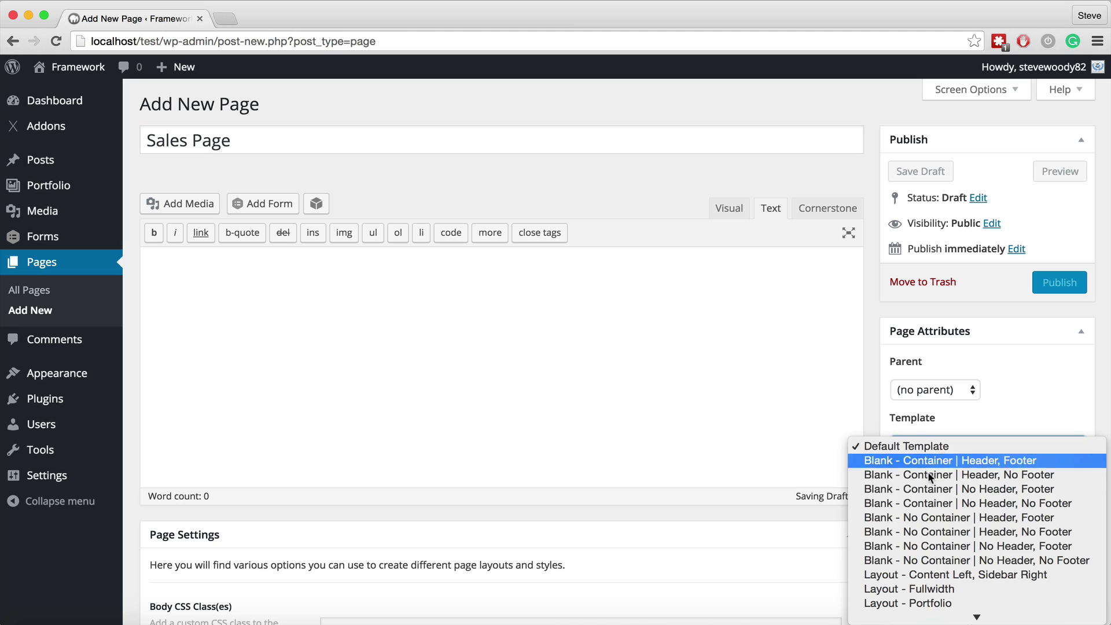
click(924, 546)
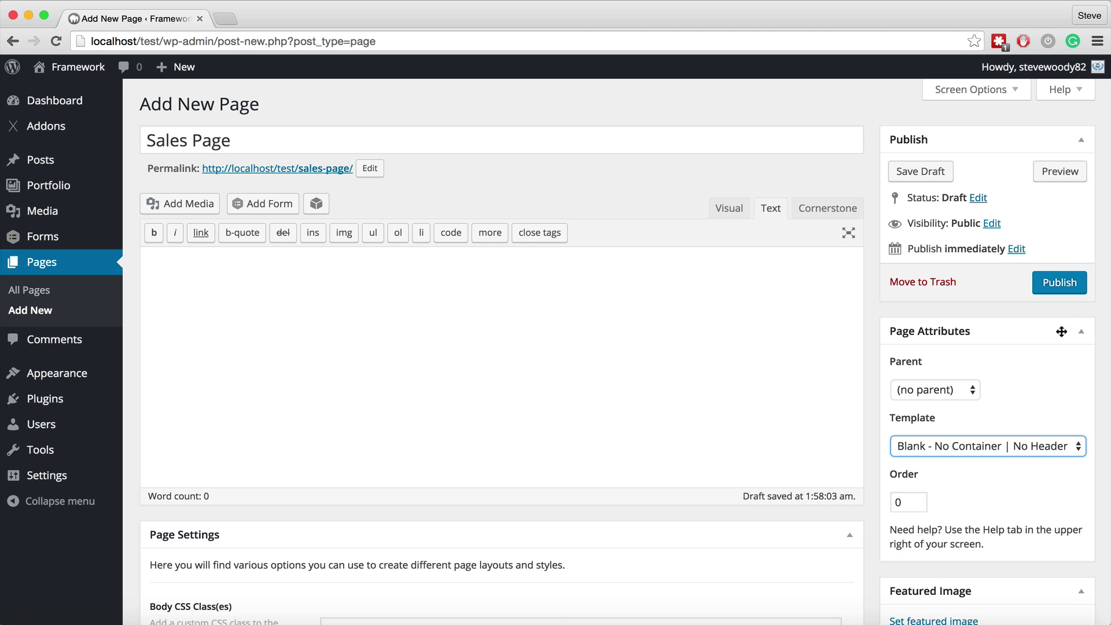
click(1058, 283)
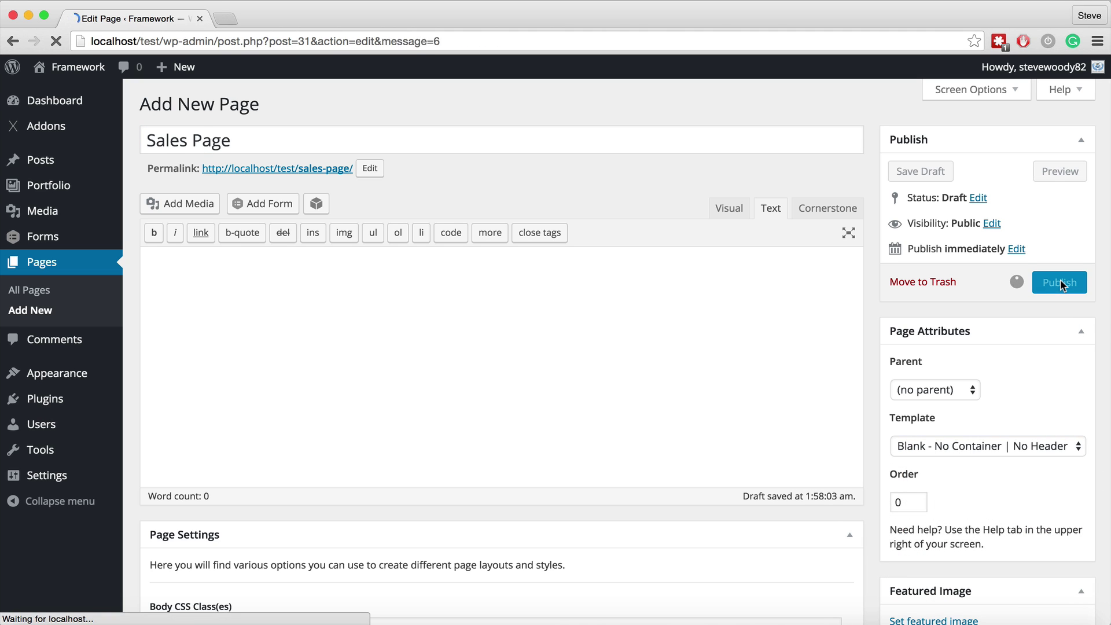
click(824, 257)
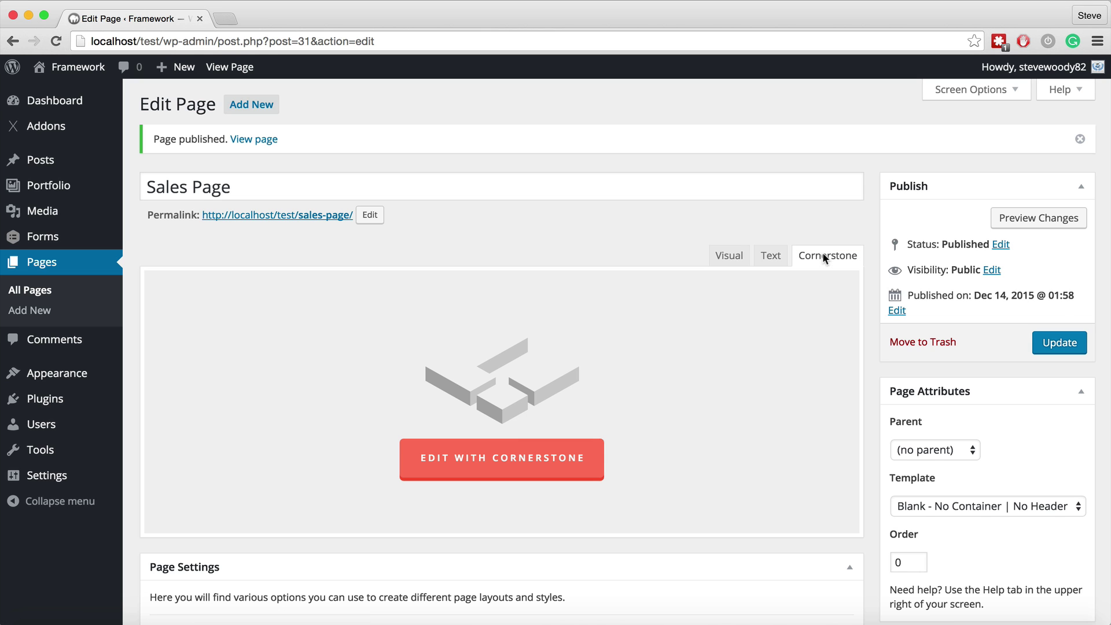
click(466, 457)
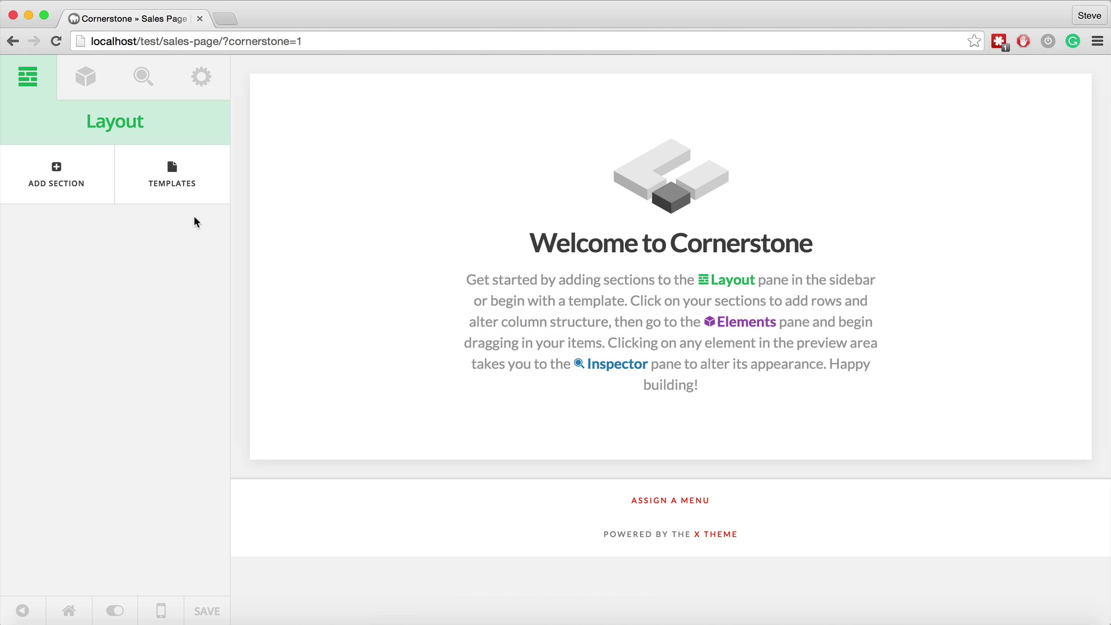
Step: Upload Sales_Page_Template.csl and add it to the Sales Page layout as a whole page
click(170, 176)
click(166, 172)
click(55, 173)
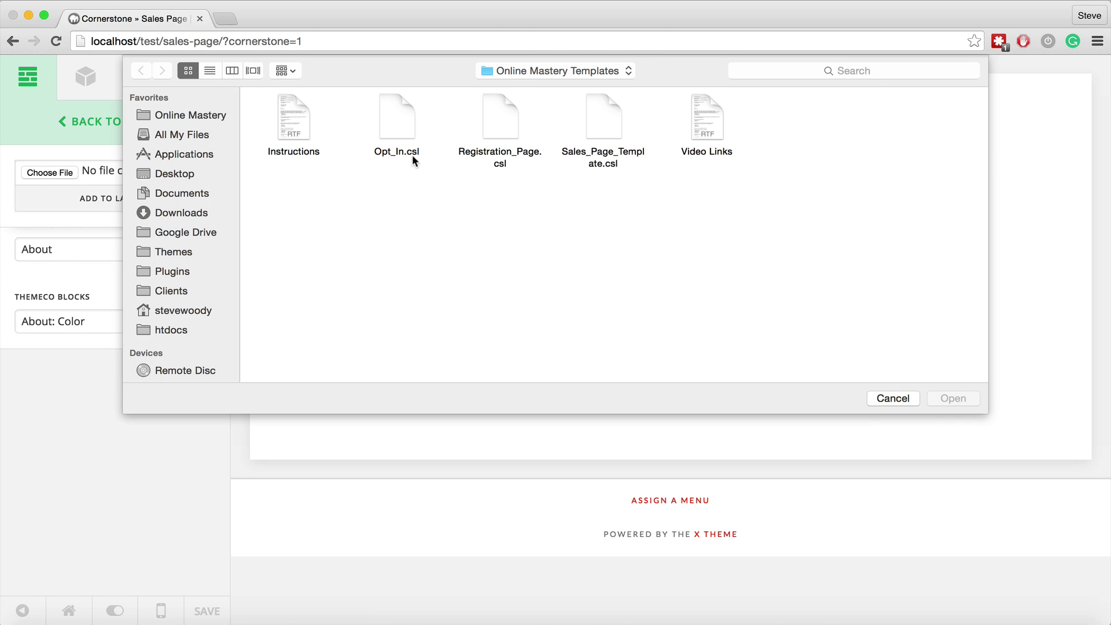
click(602, 118)
click(952, 399)
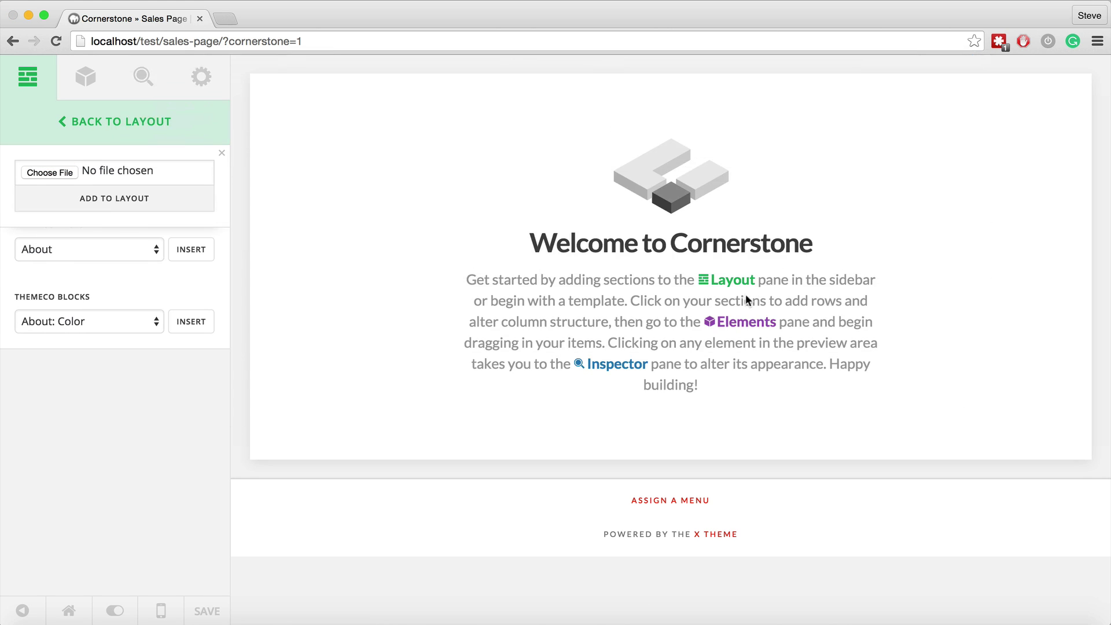
click(90, 196)
click(63, 381)
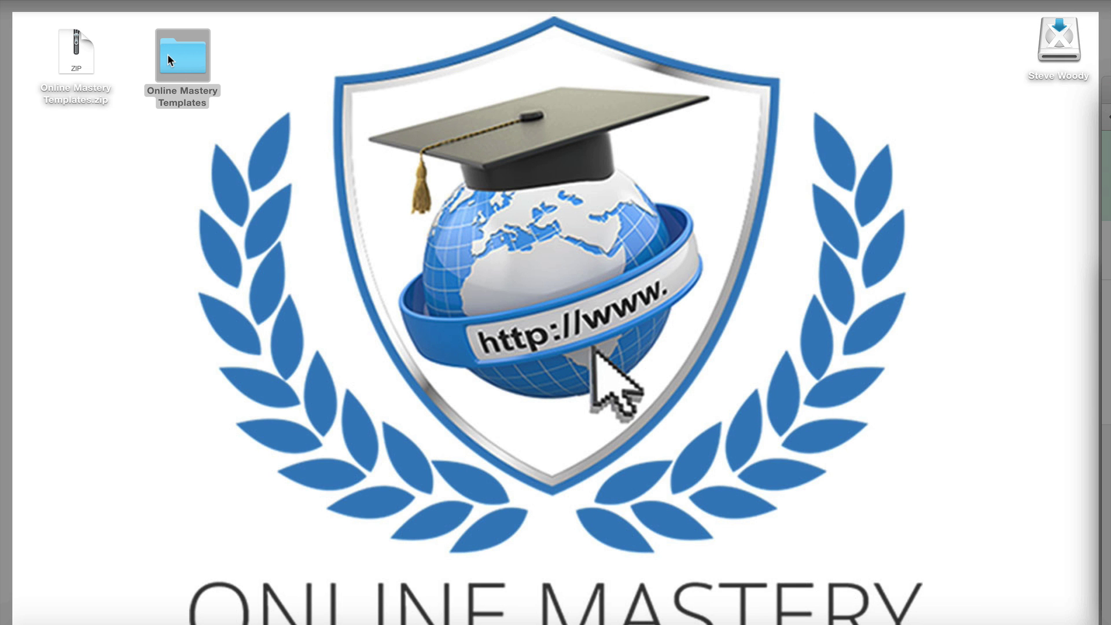
Step: Read the Sales Page CSS in the Instructions document from Online Mastery Templates, then close it
double_click(168, 54)
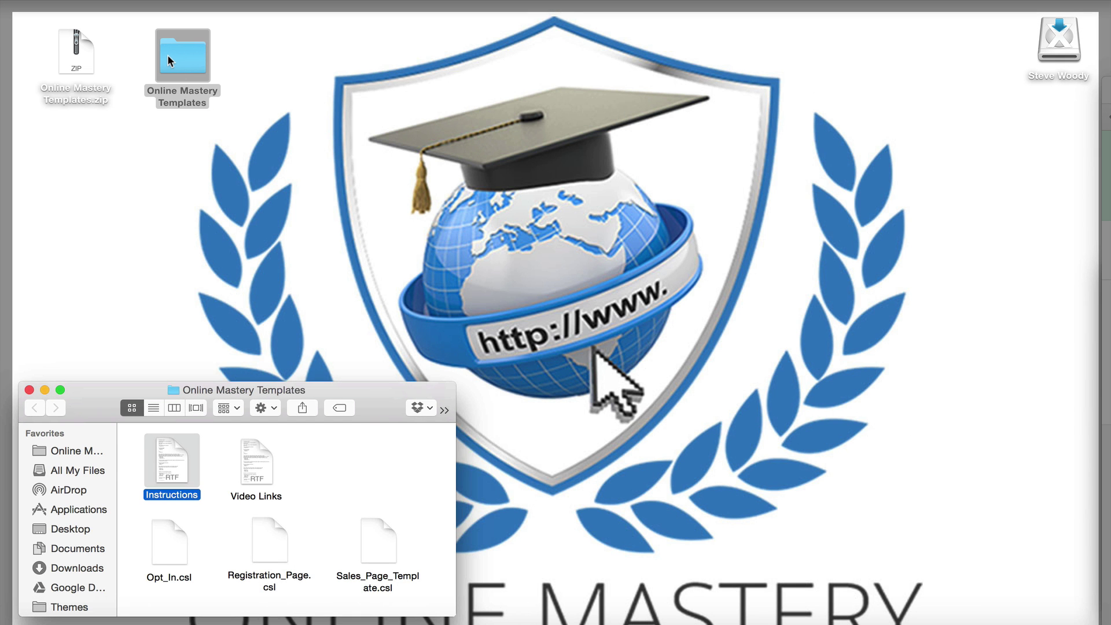
double_click(174, 460)
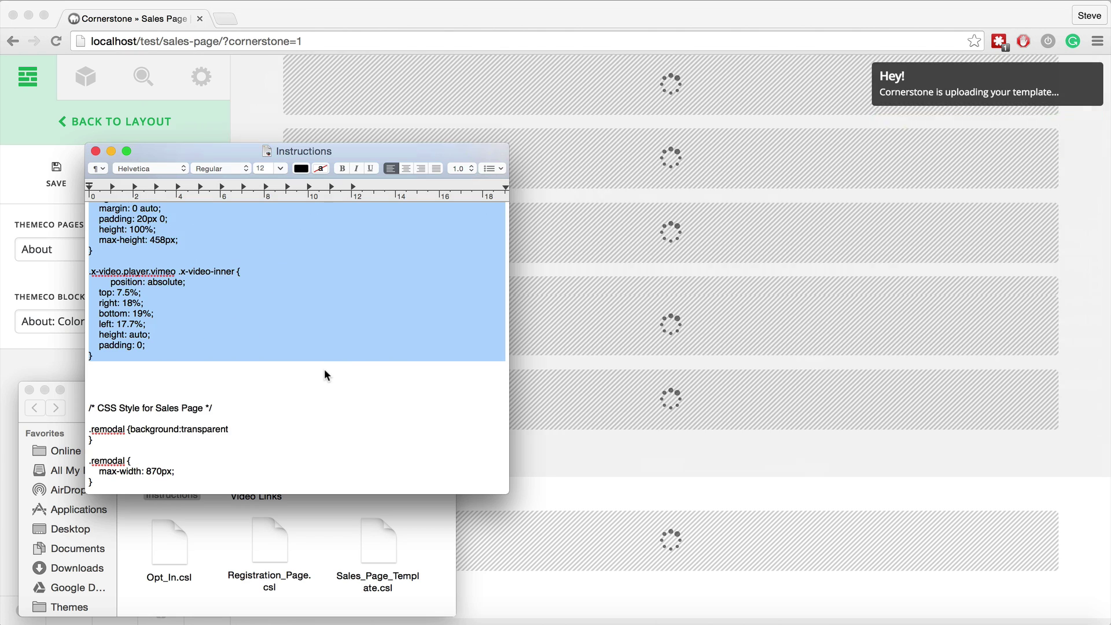
scroll(324, 369, down, 5)
drag(90, 324, 267, 398)
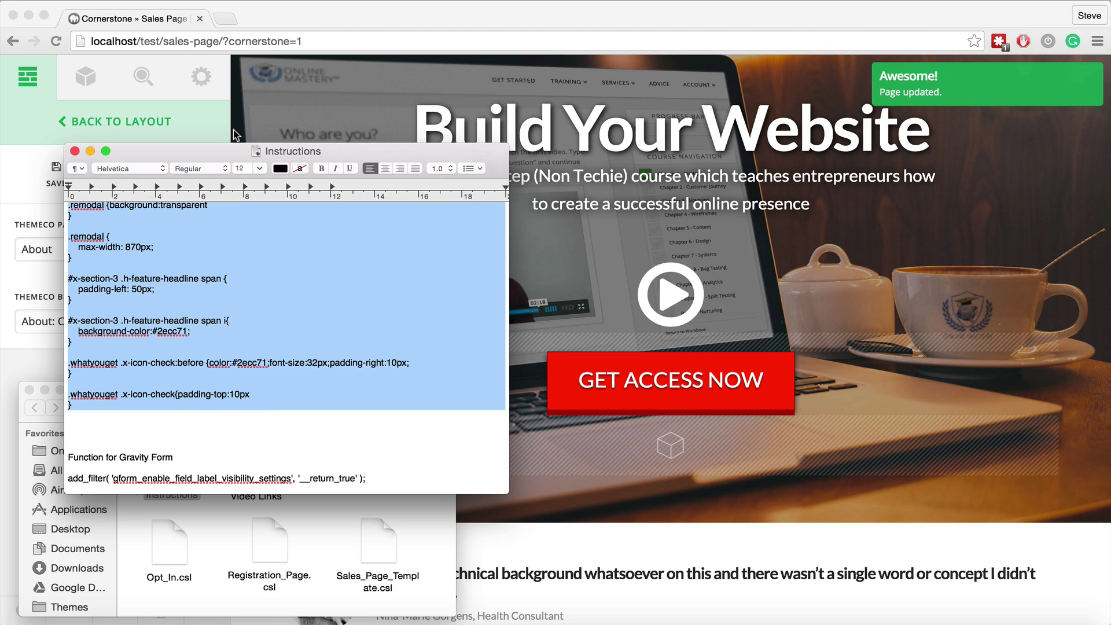
click(75, 151)
Step: Check the page's Custom CSS in Cornerstone settings and save the Sales Page
click(223, 71)
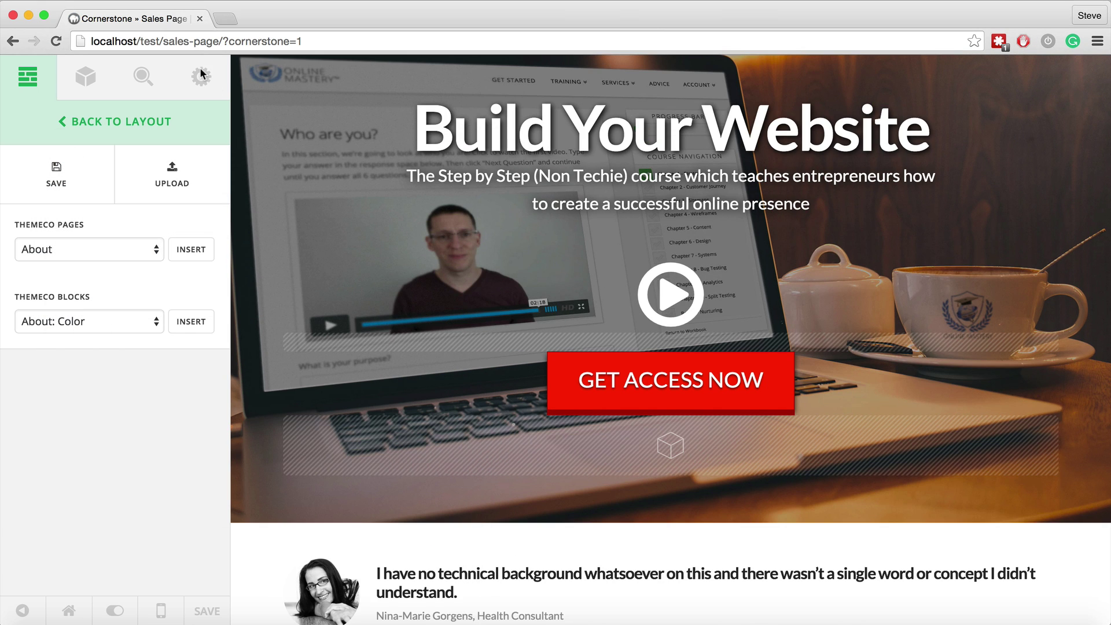
click(201, 78)
click(68, 185)
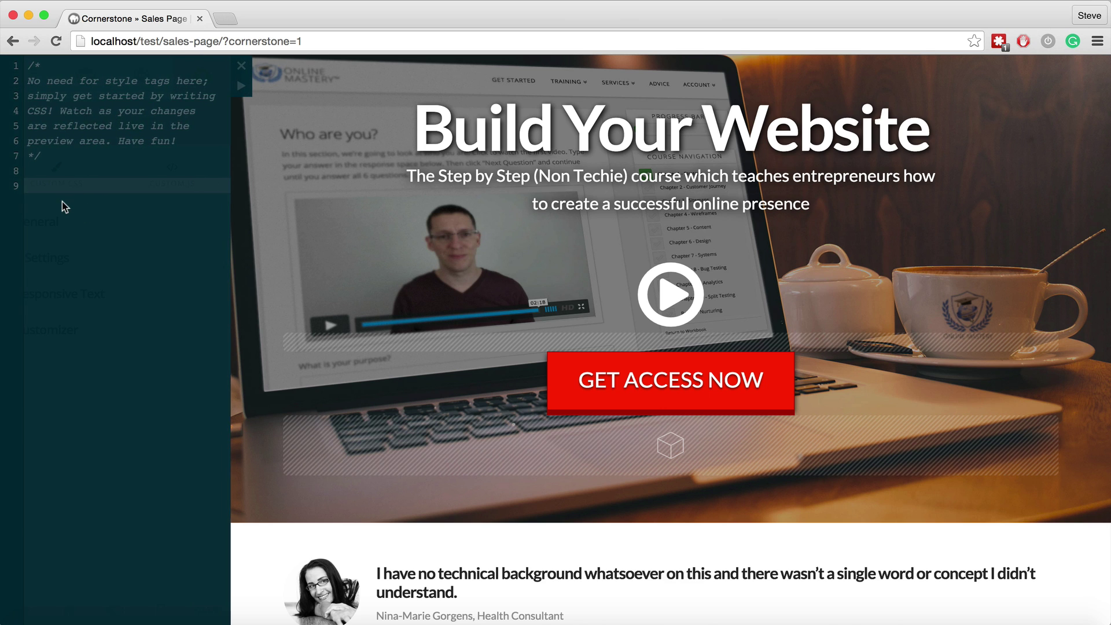
click(240, 66)
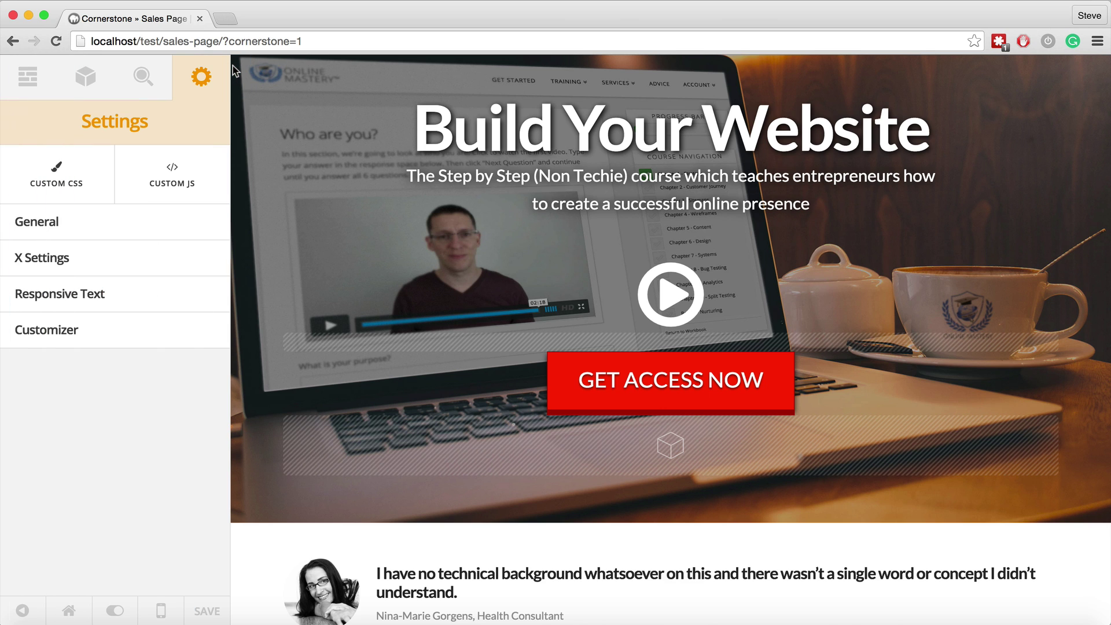
click(207, 610)
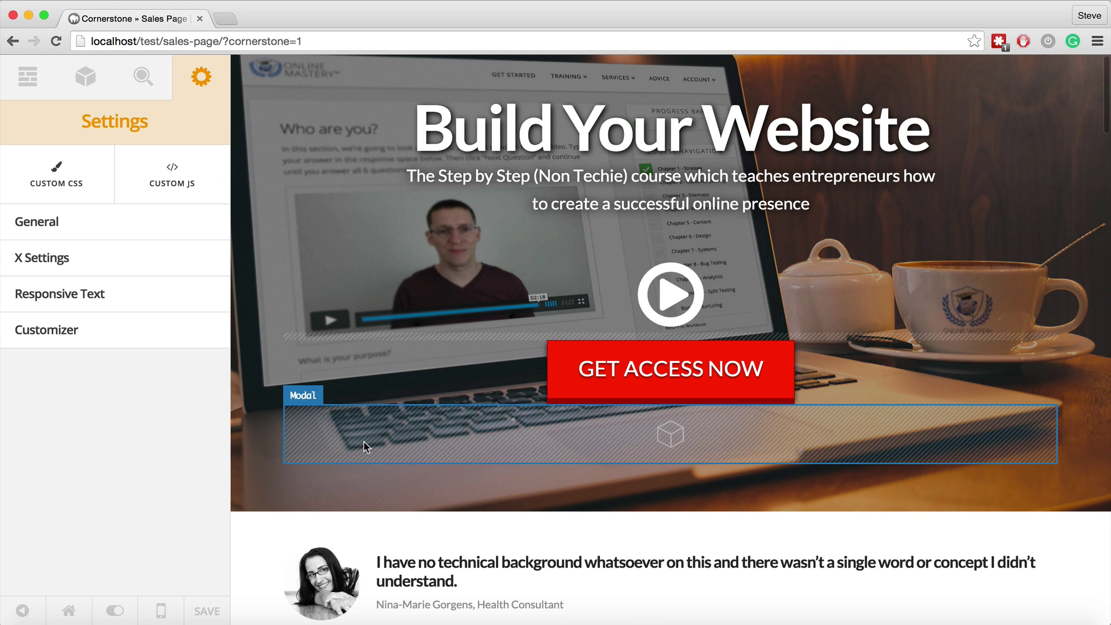
Step: Review the video modal's embed code and load the live Sales Page address in a new tab
click(368, 446)
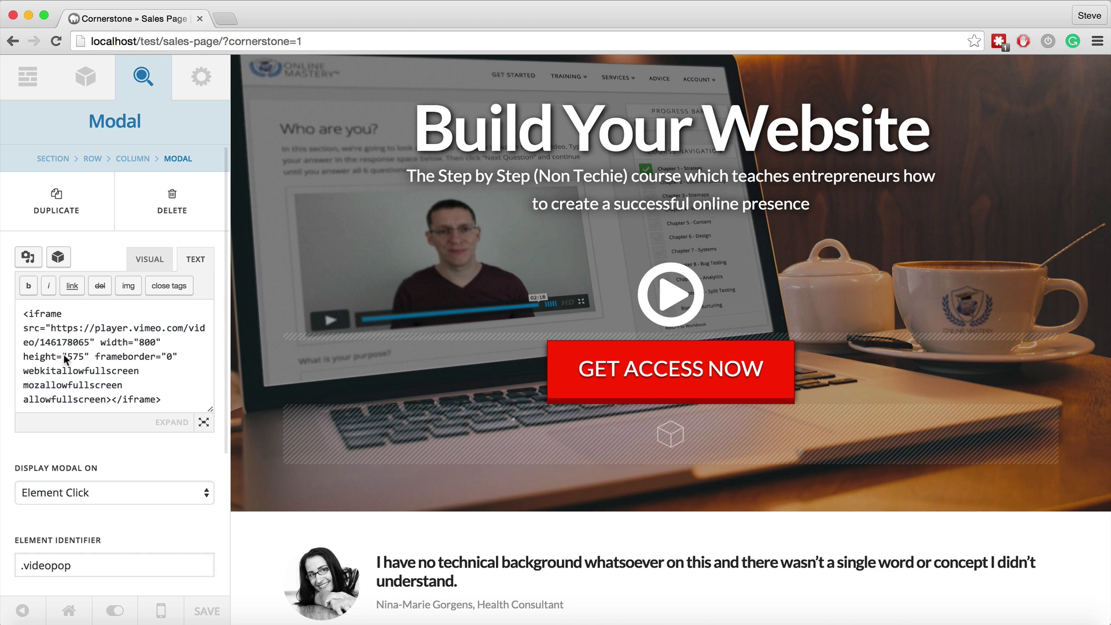
drag(165, 399, 22, 306)
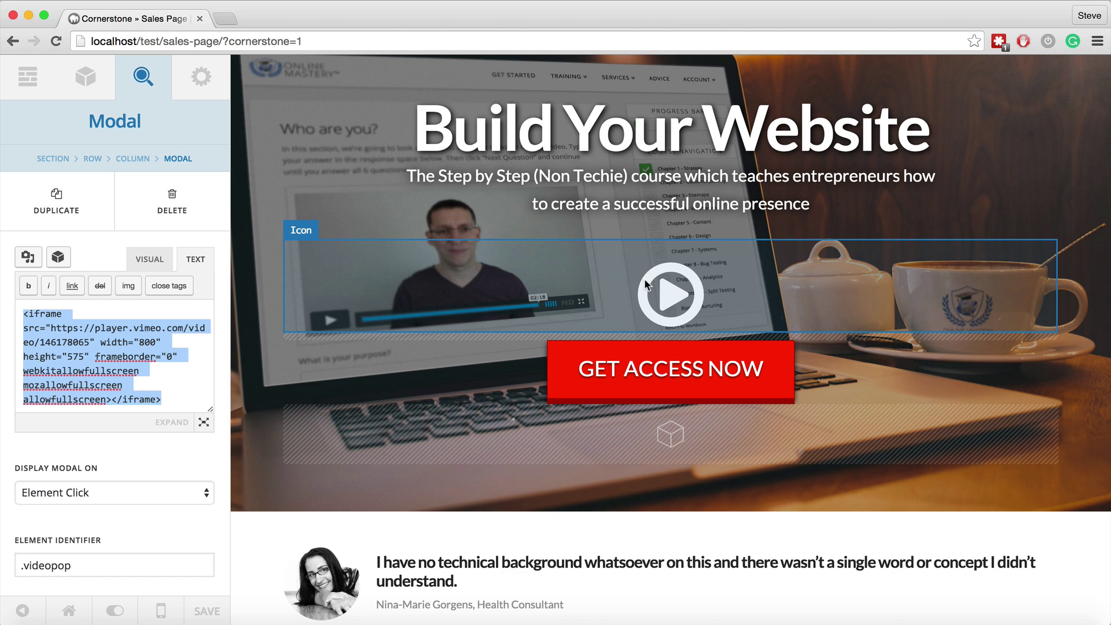
drag(220, 39, 38, 39)
key(super+c)
key(super+t)
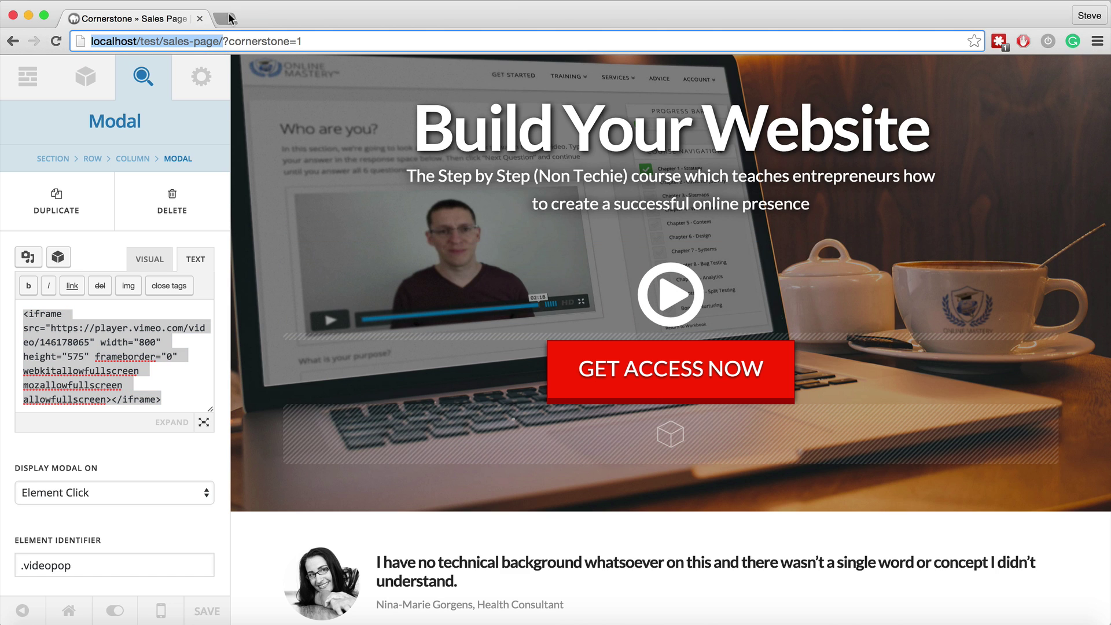
key(super+v)
key(Return)
Step: On the live Sales Page, test the play icon's video popup and close it
click(144, 19)
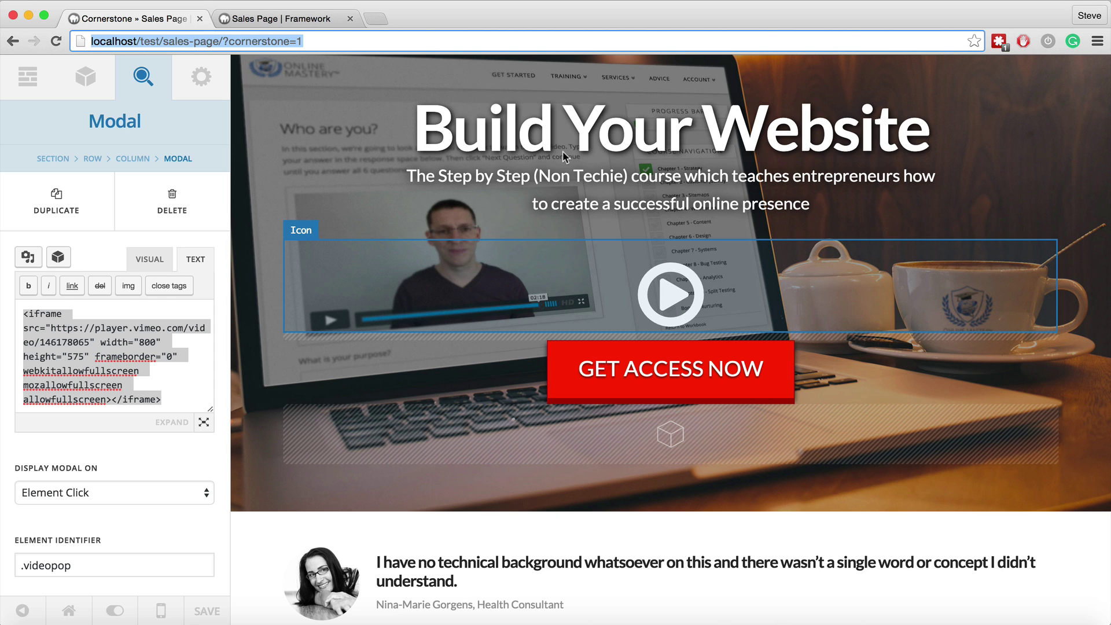
click(275, 18)
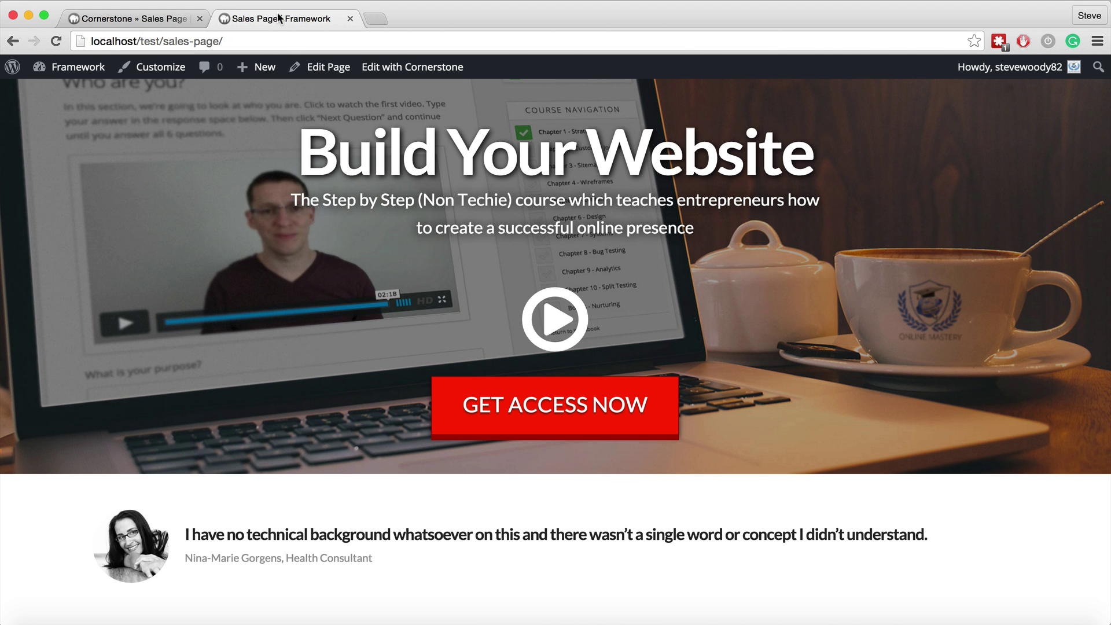
click(559, 325)
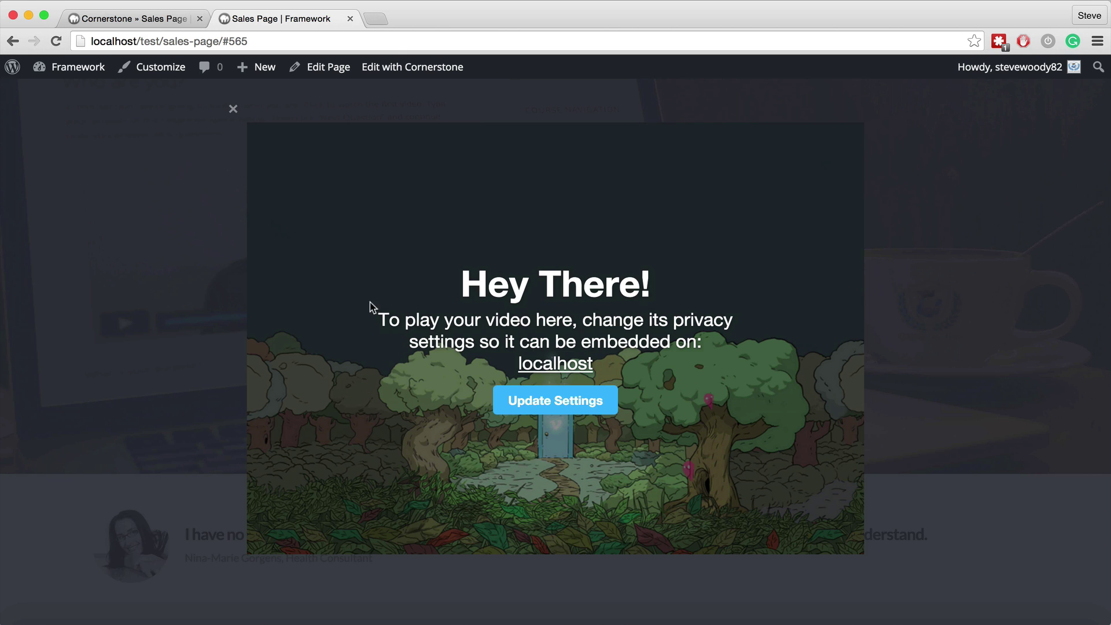
click(230, 107)
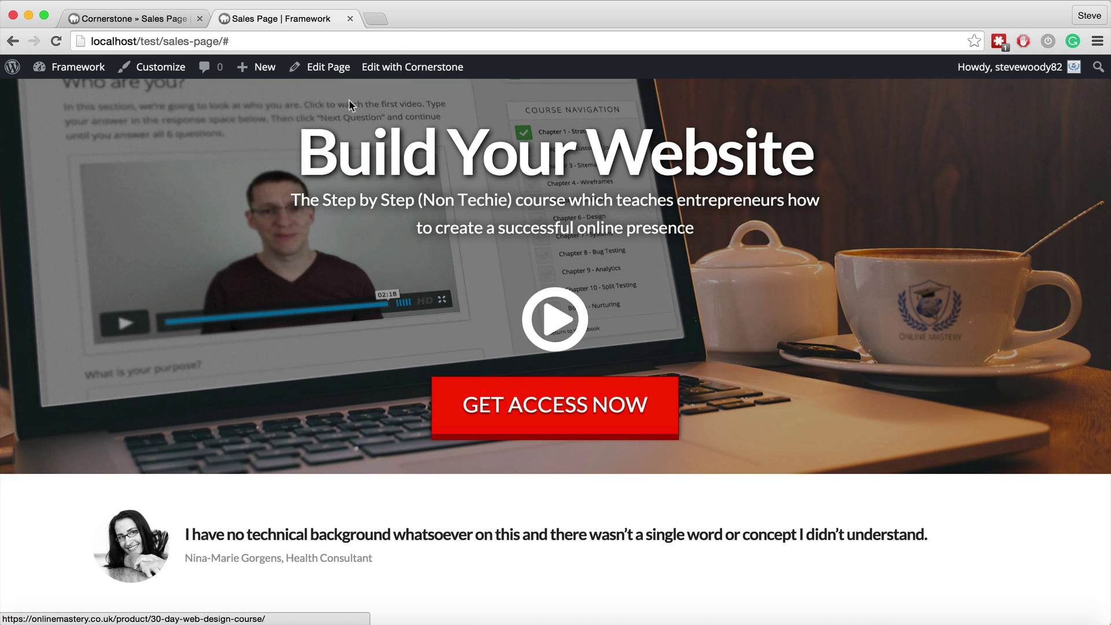
Step: Clear the old course product link from the hero GET ACCESS NOW button's HREF field
click(151, 19)
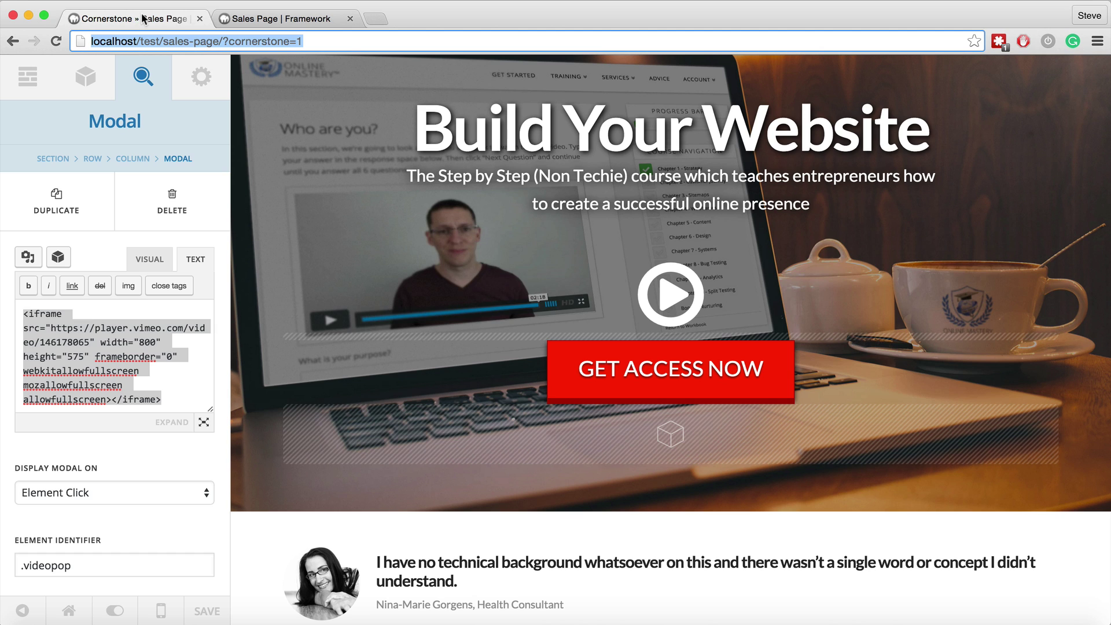
click(601, 379)
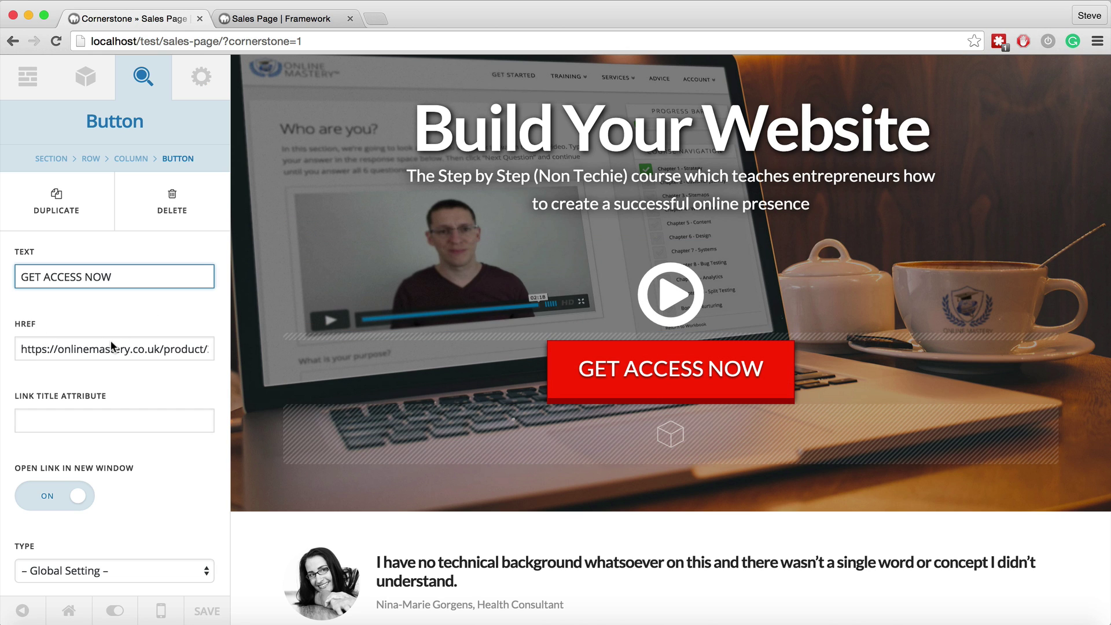
drag(148, 349, 202, 349)
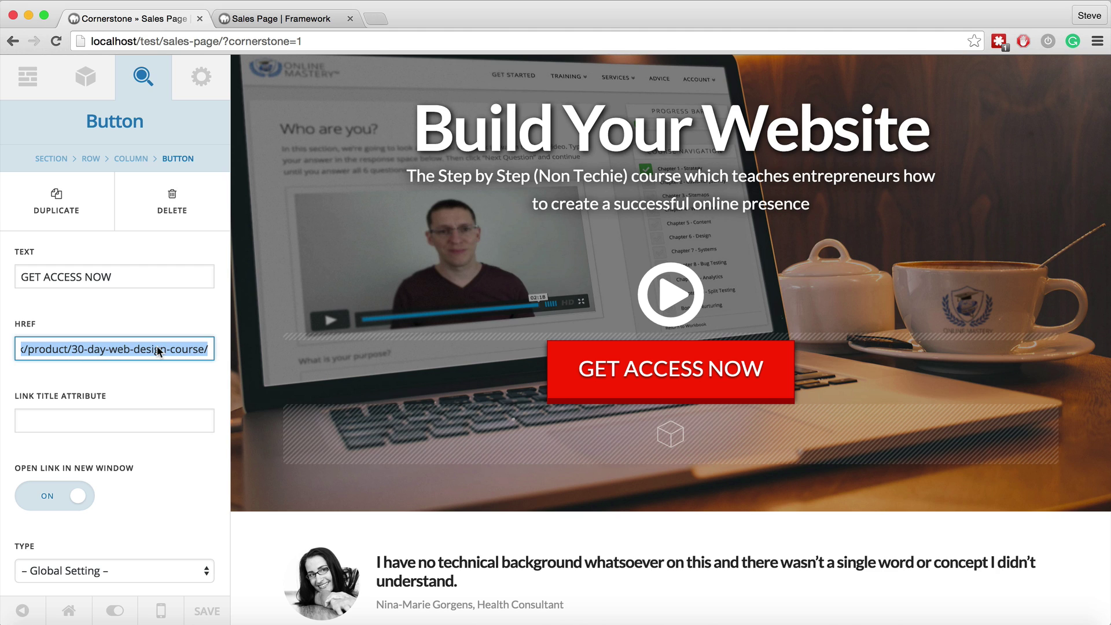
click(113, 350)
key(super+a)
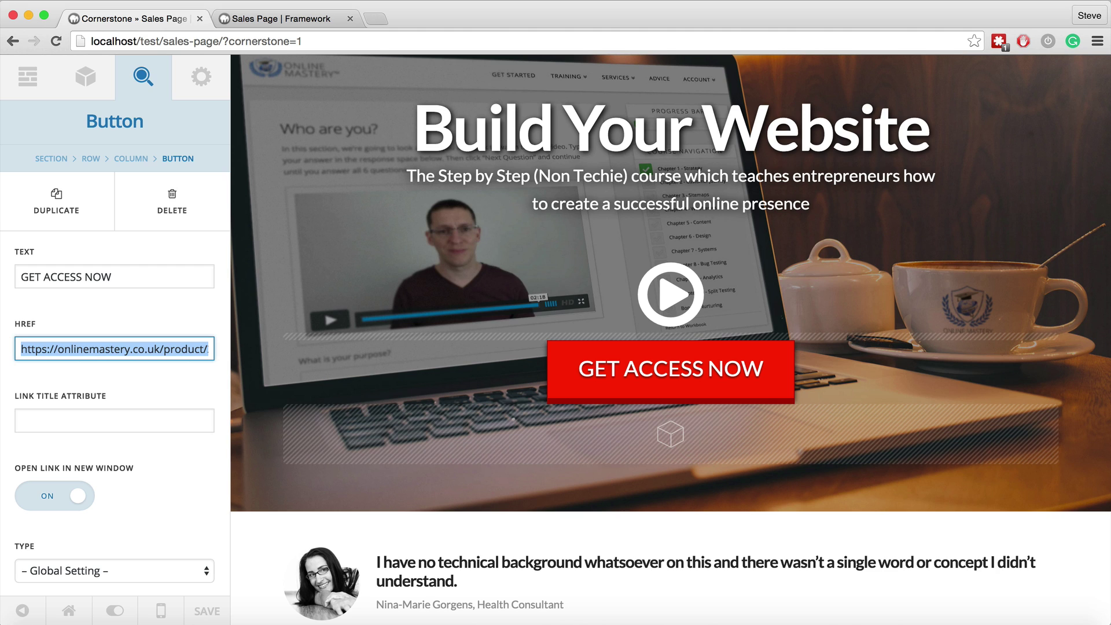
key(BackSpace)
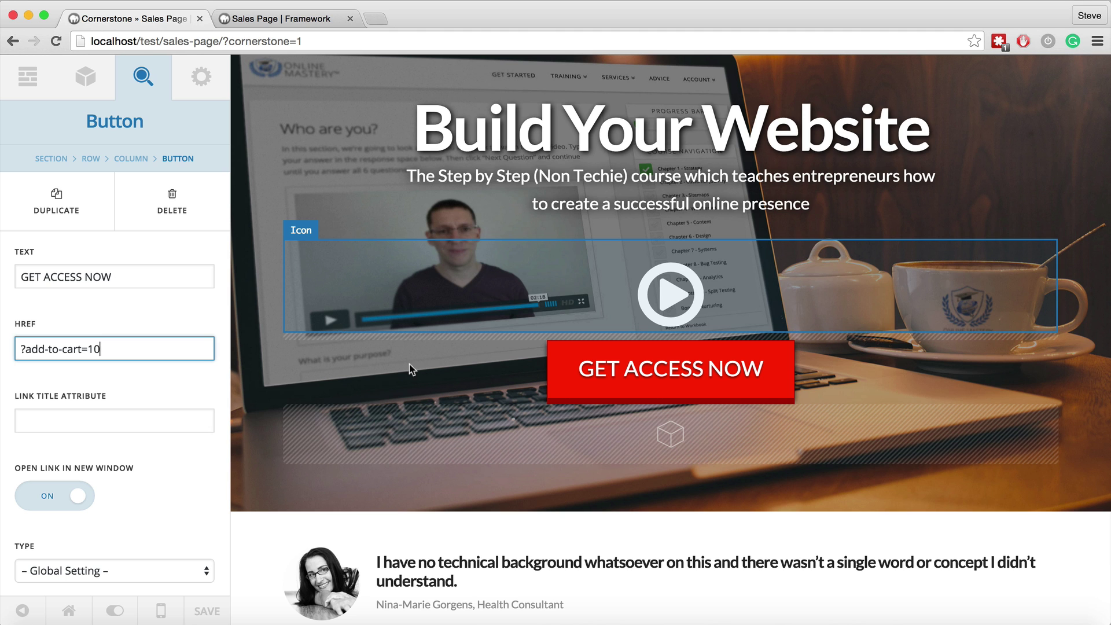
scroll(615, 367, down, 3)
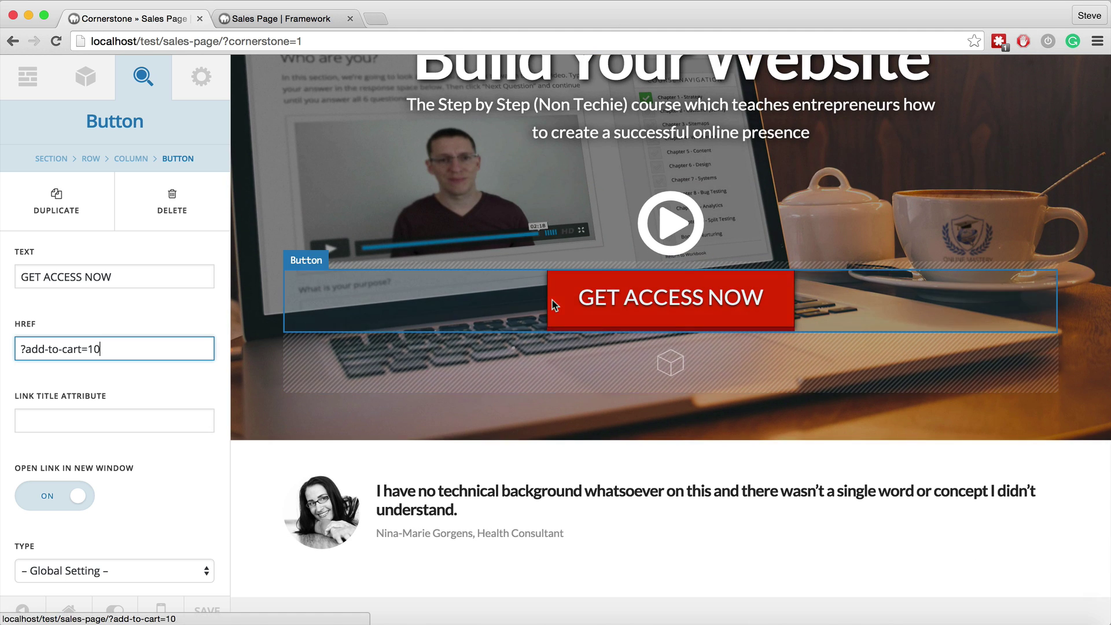
scroll(551, 302, down, 5)
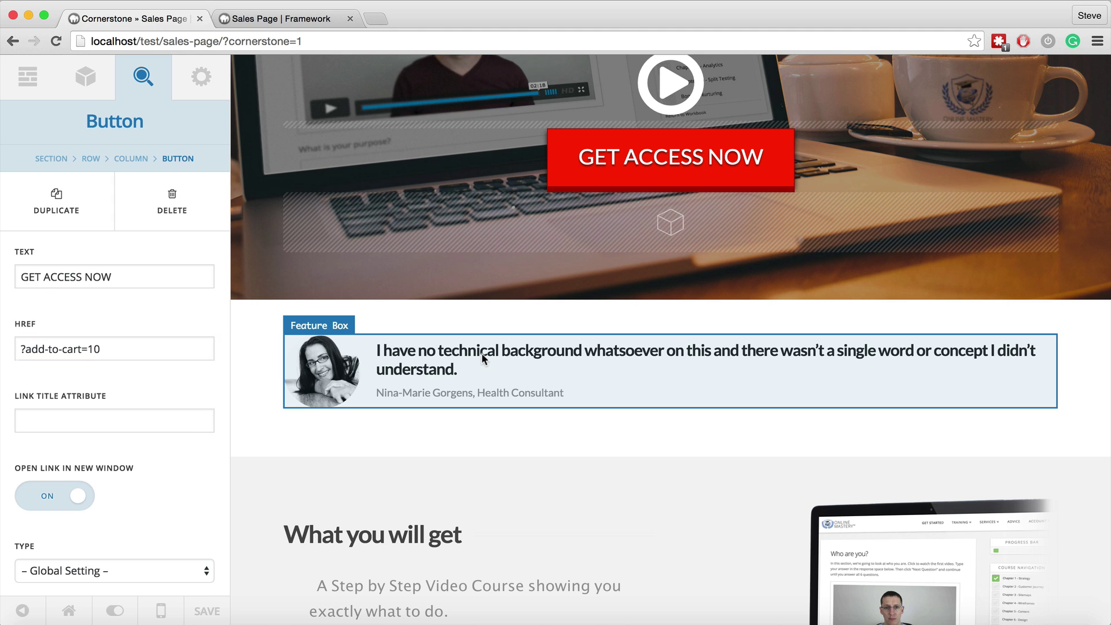
click(481, 353)
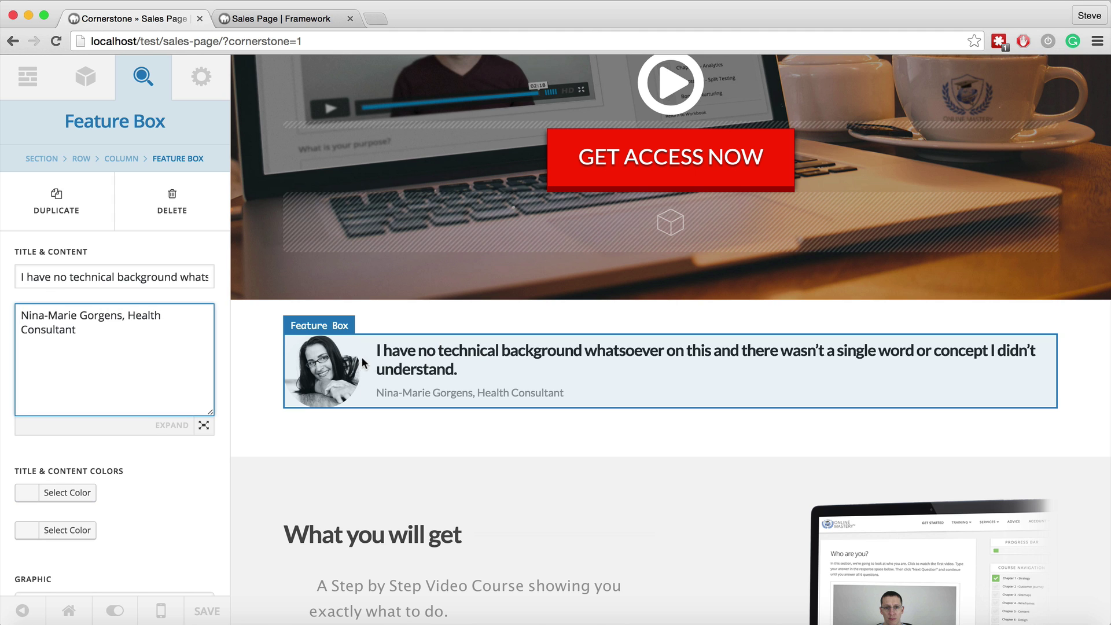
scroll(370, 356, down, 8)
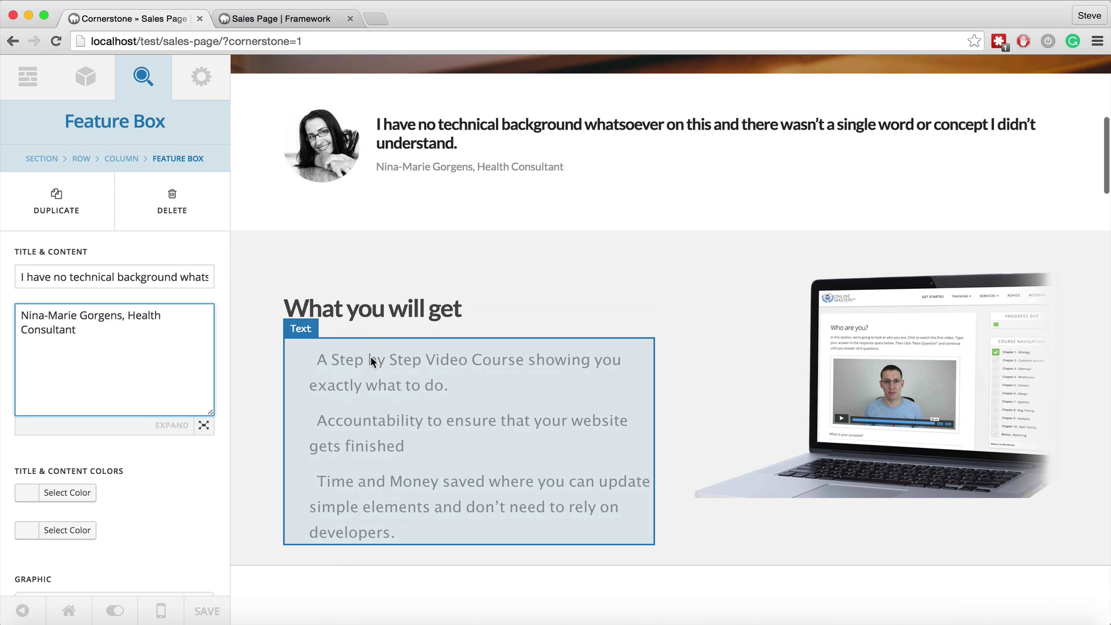
scroll(484, 382, down, 4)
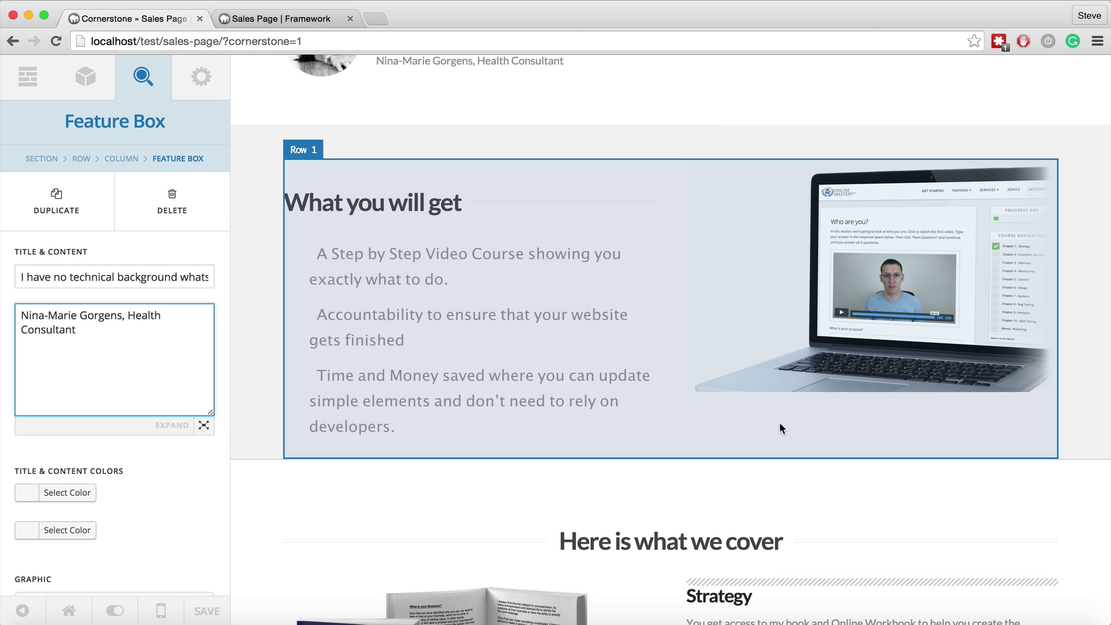
click(727, 352)
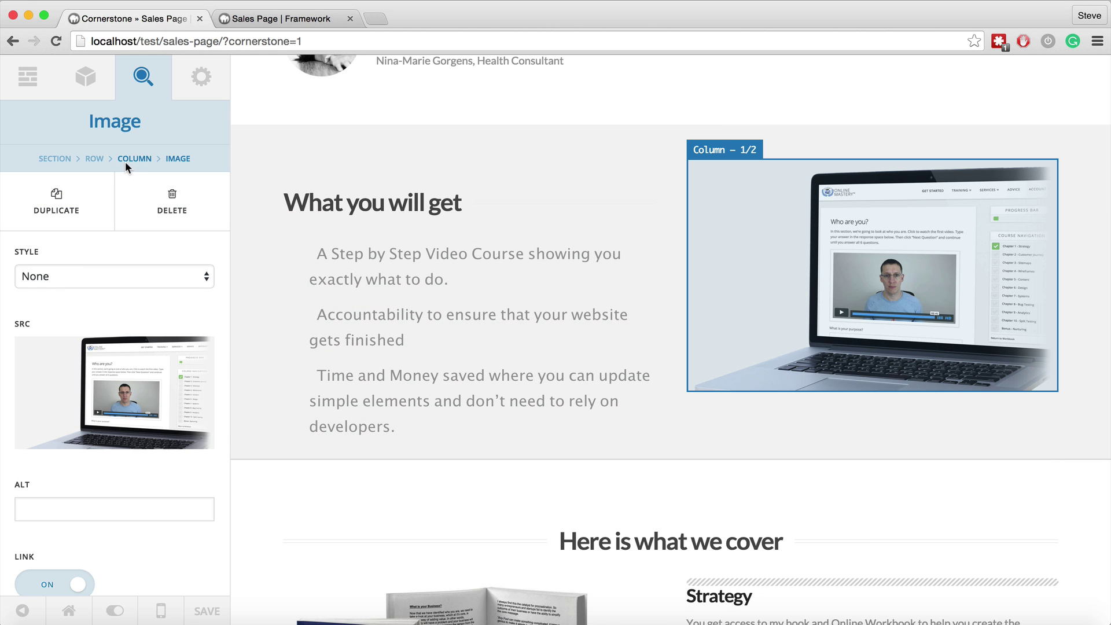
click(125, 160)
scroll(373, 367, down, 8)
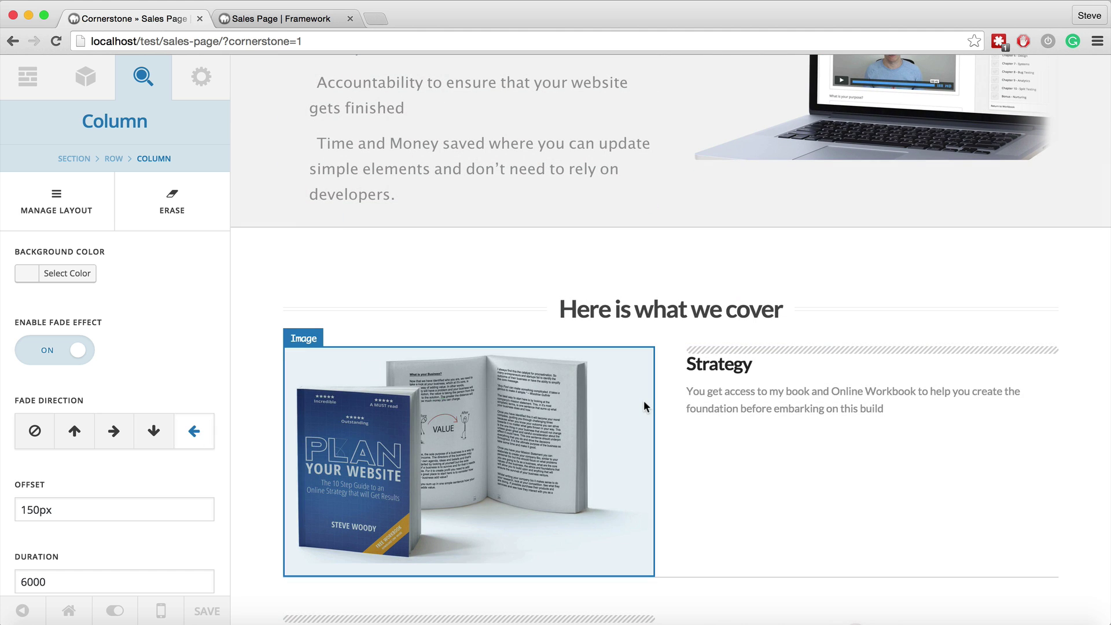
scroll(643, 406, down, 3)
scroll(599, 347, down, 5)
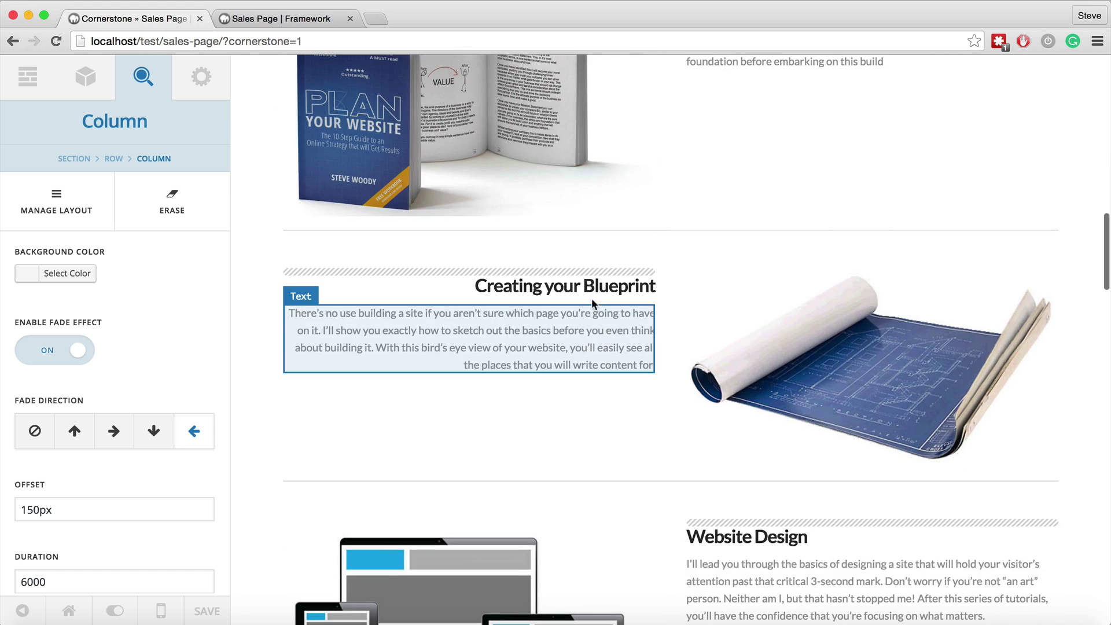
scroll(583, 324, down, 5)
scroll(584, 324, down, 6)
scroll(585, 330, down, 4)
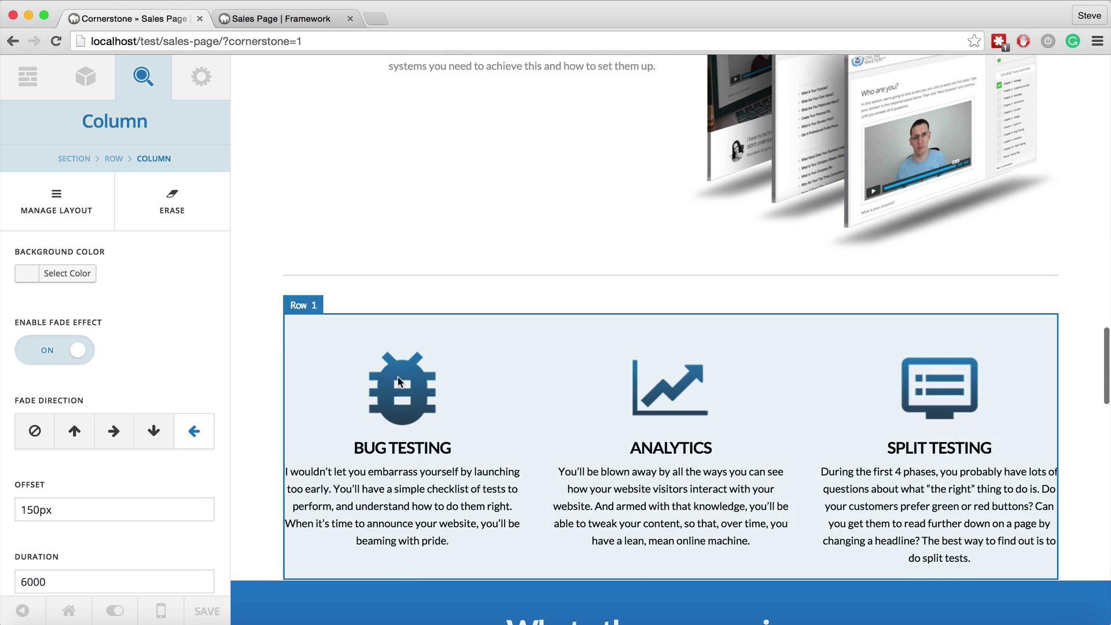
scroll(963, 428, down, 4)
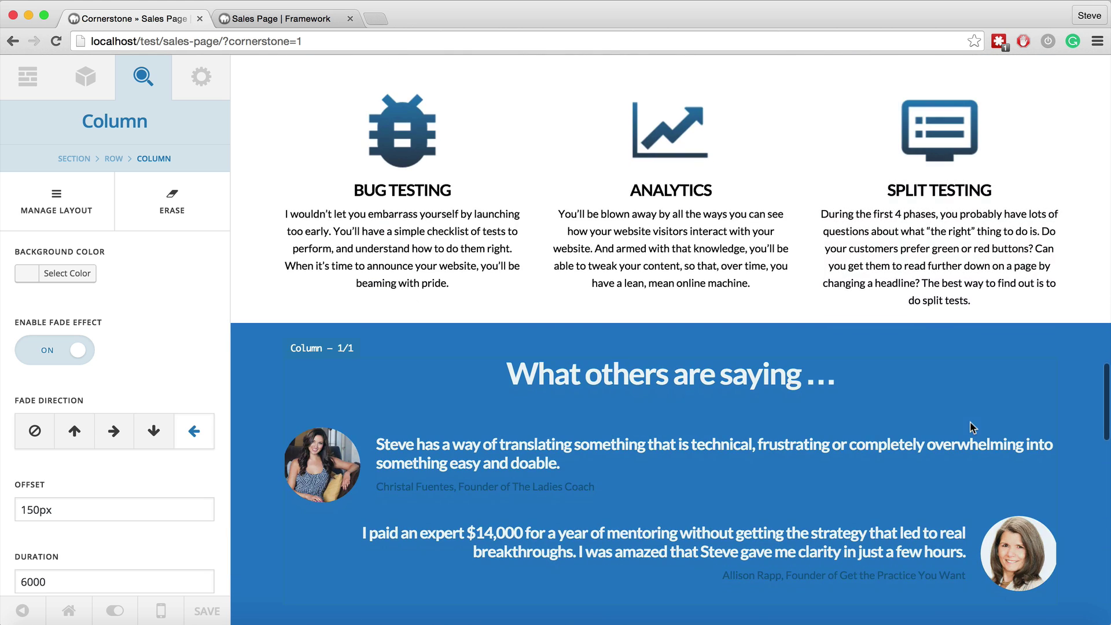
scroll(446, 477, down, 3)
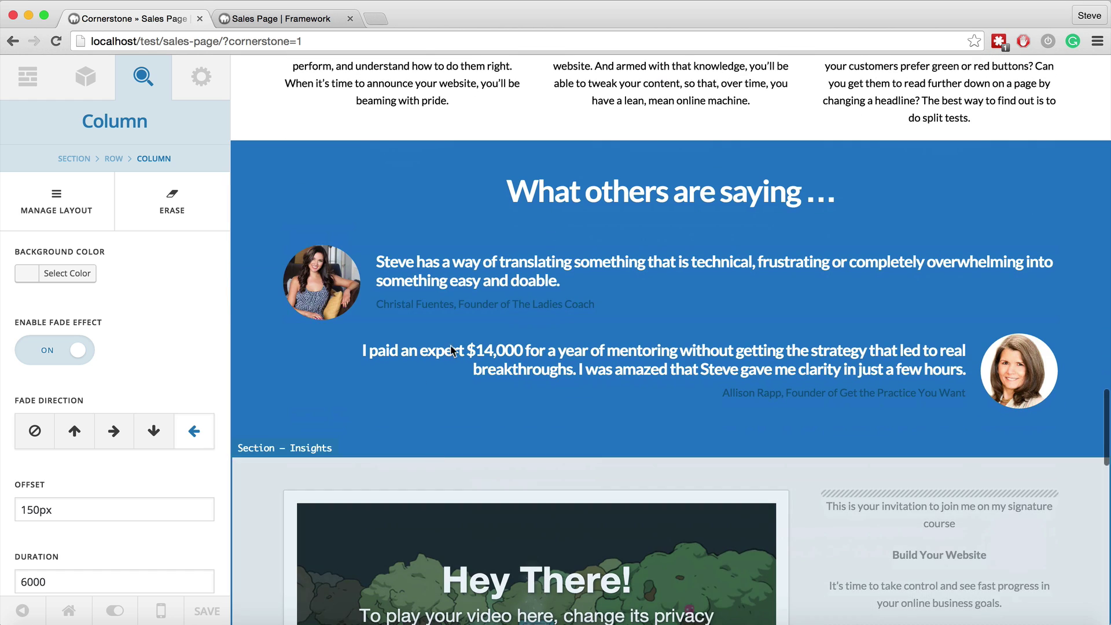
scroll(633, 318, down, 3)
scroll(674, 484, down, 3)
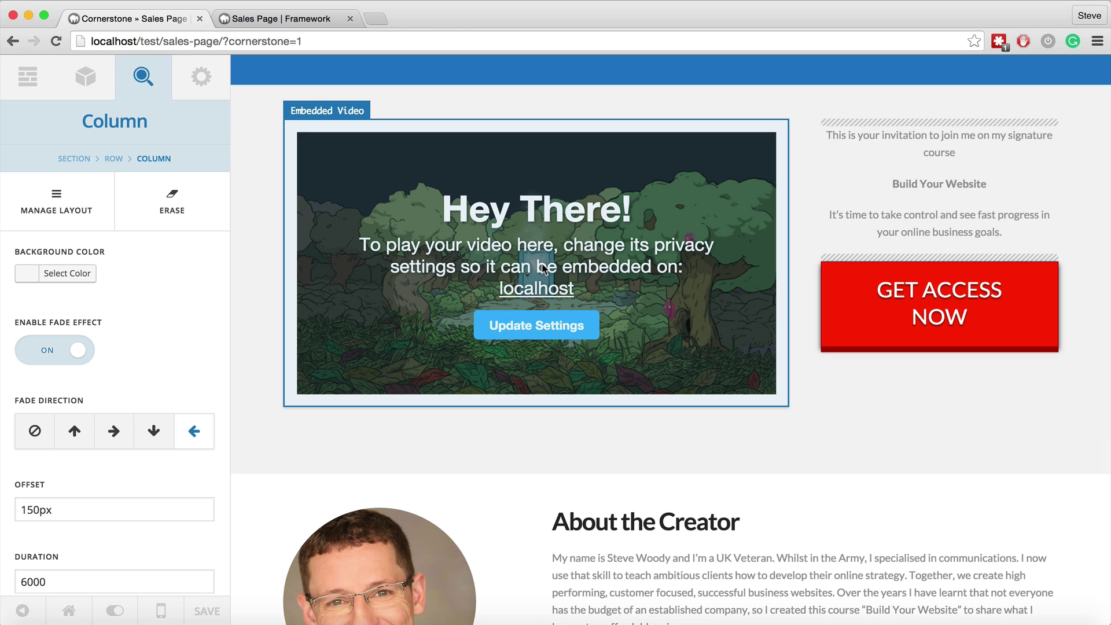
Step: Inspect the embedded video and the lower GET ACCESS NOW button settings
click(543, 269)
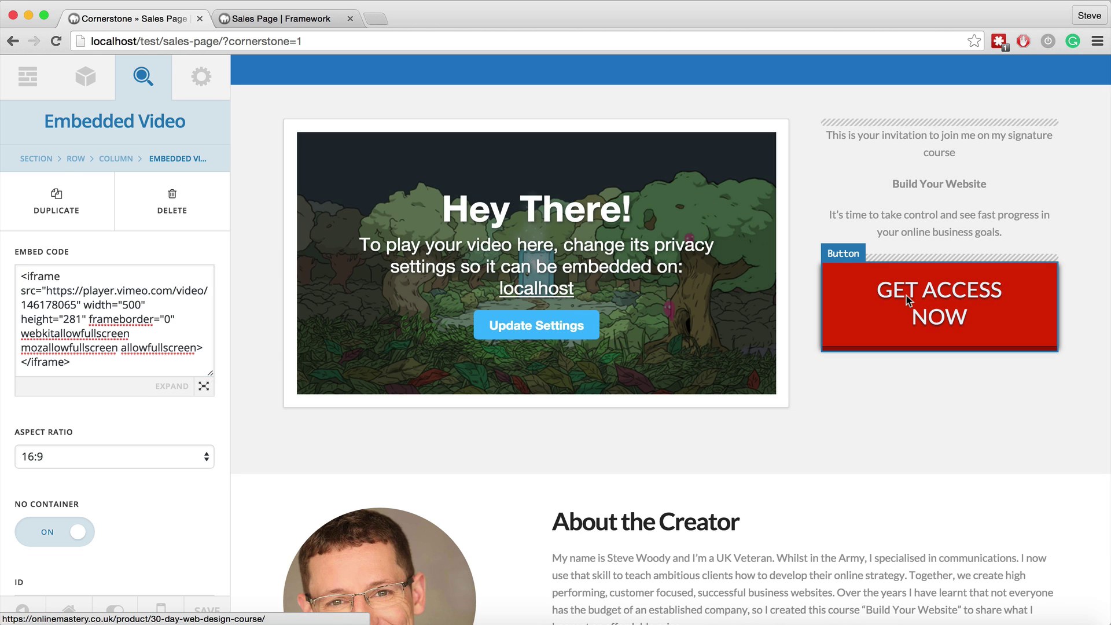
click(951, 290)
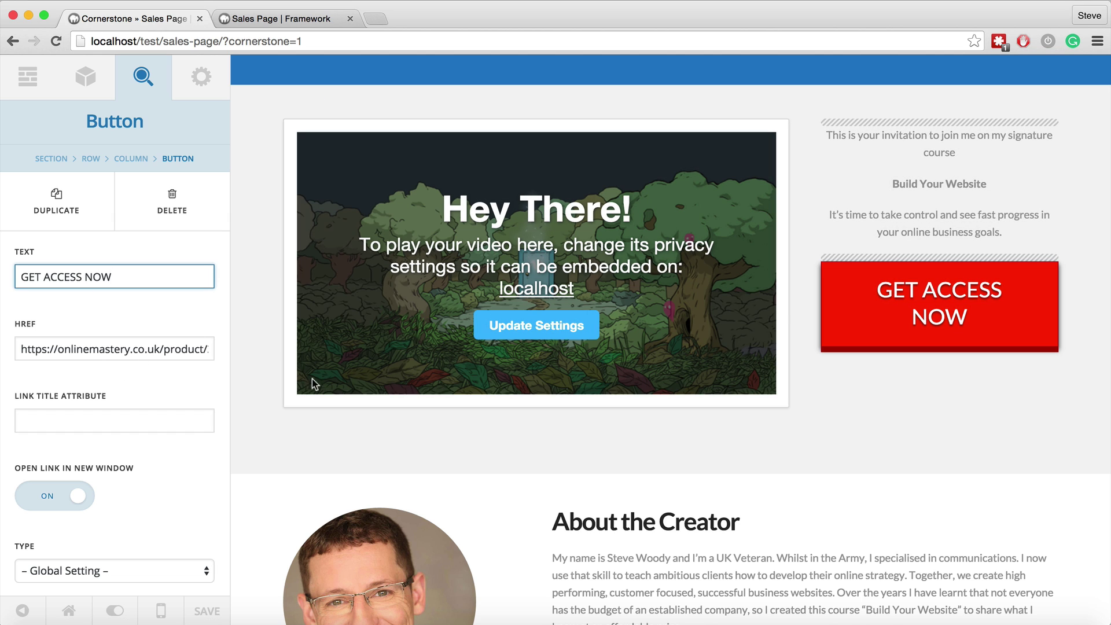
scroll(761, 549, down, 1)
scroll(761, 548, down, 5)
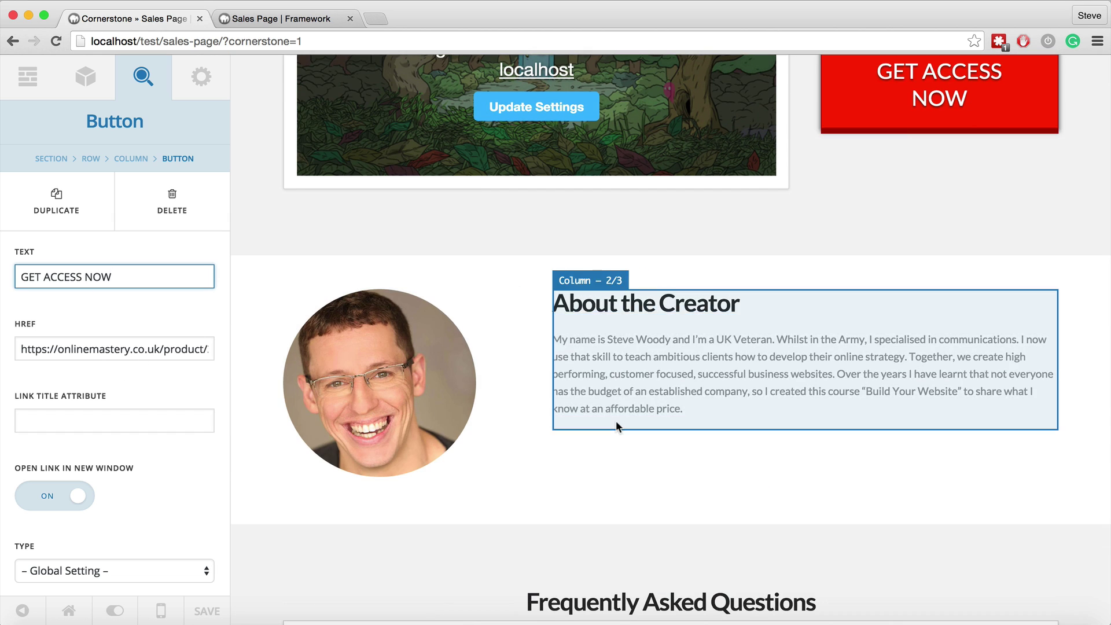
scroll(616, 420, down, 5)
Step: Inspect the FAQ accordion and its section, then show the page's section list
click(456, 373)
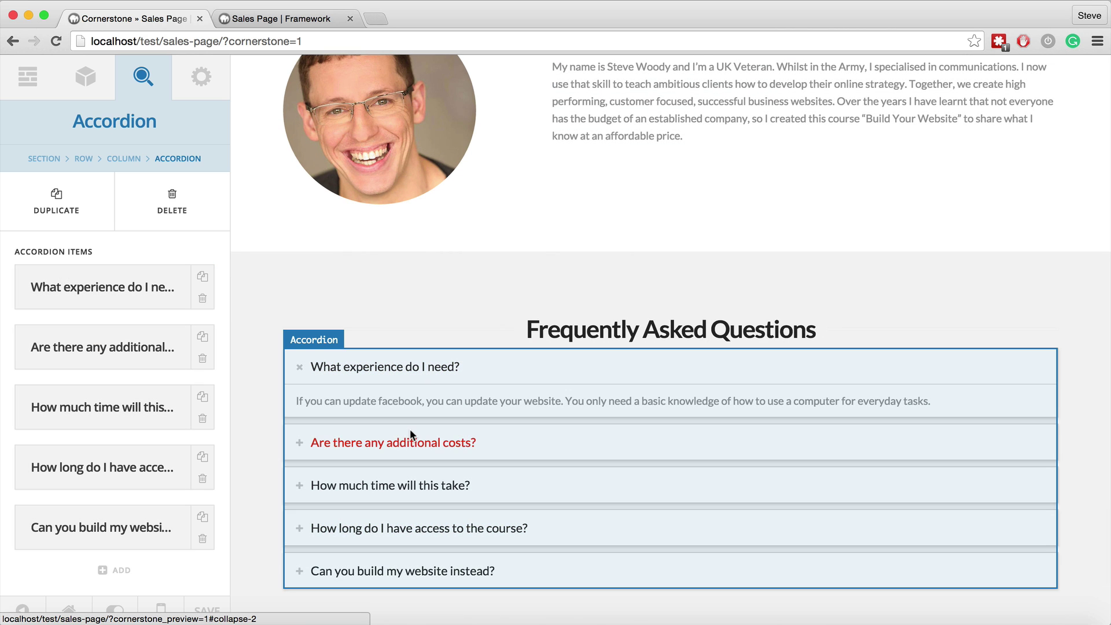
scroll(411, 437, down, 4)
scroll(410, 431, down, 1)
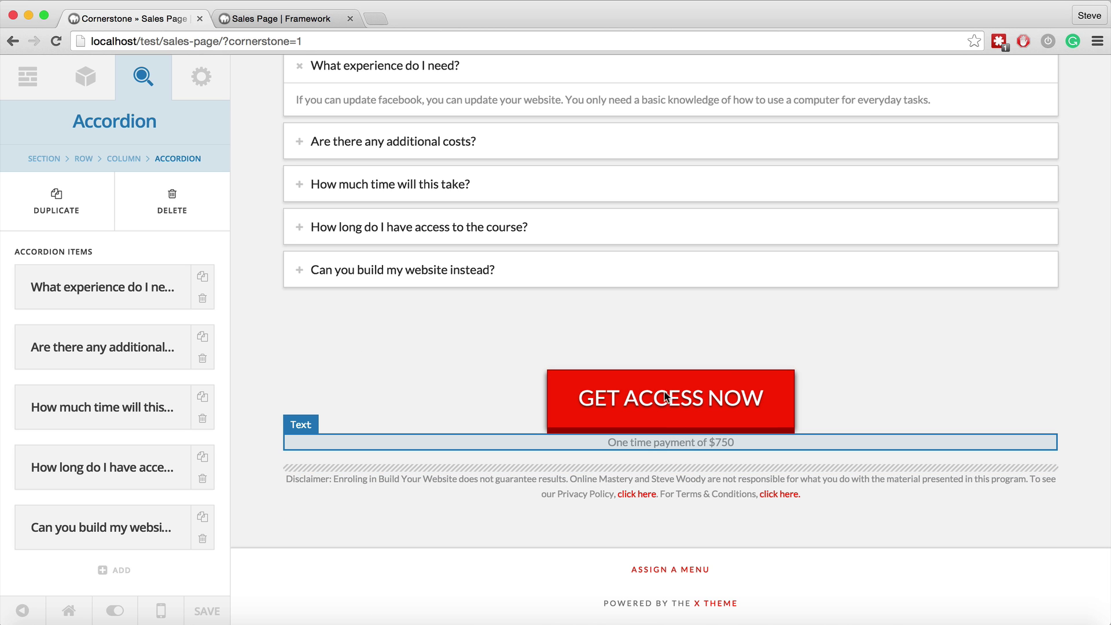
scroll(661, 324, up, 20)
scroll(661, 322, up, 3)
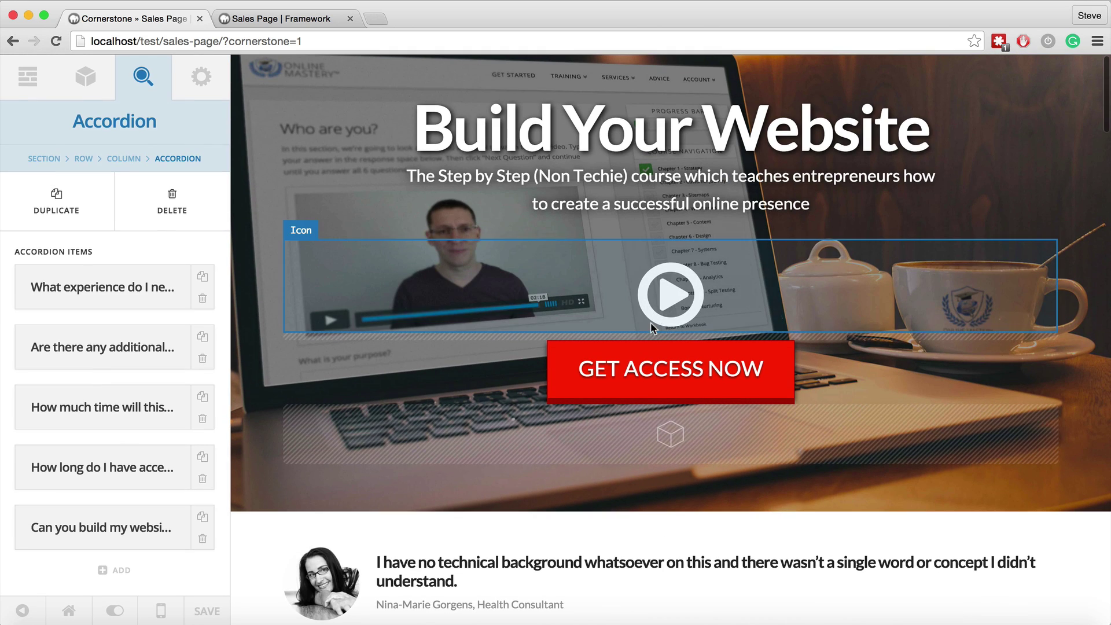
click(41, 152)
click(24, 83)
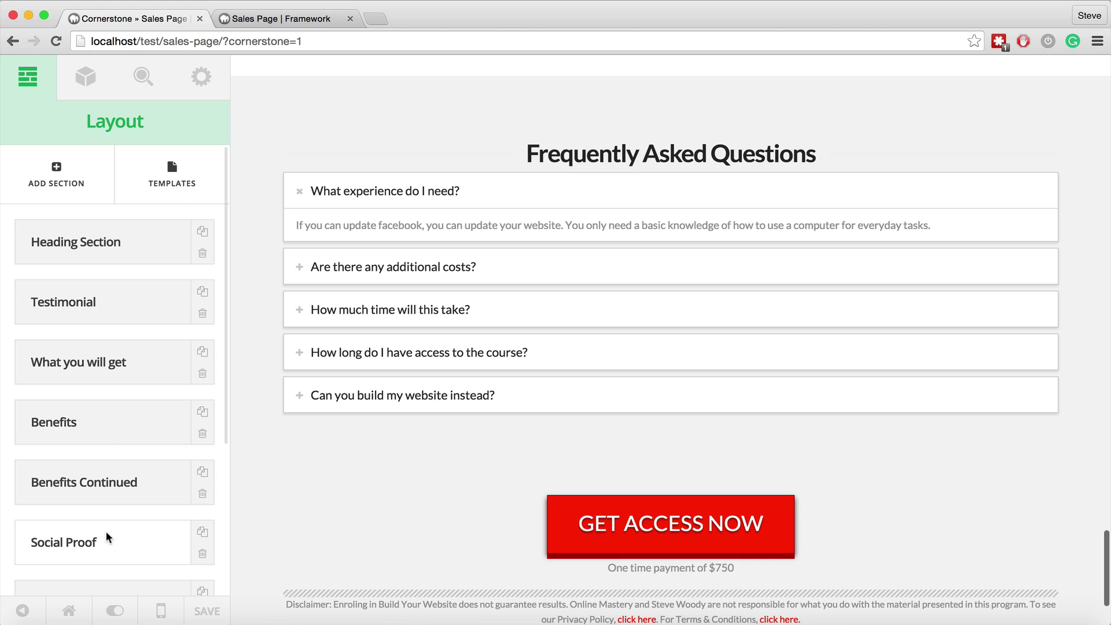
click(257, 17)
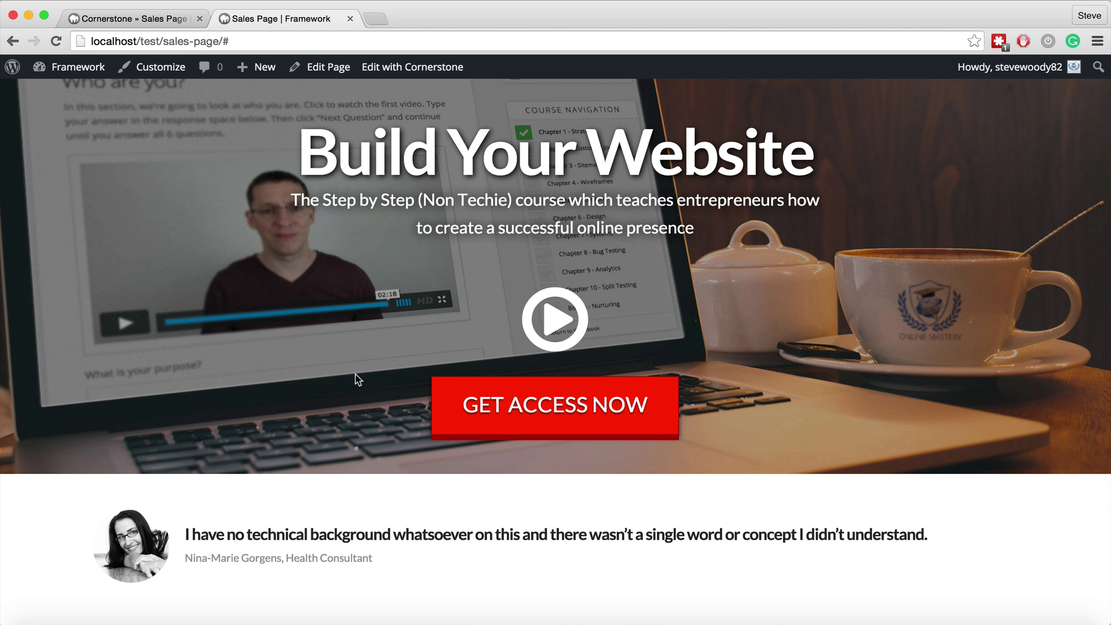
scroll(355, 374, down, 15)
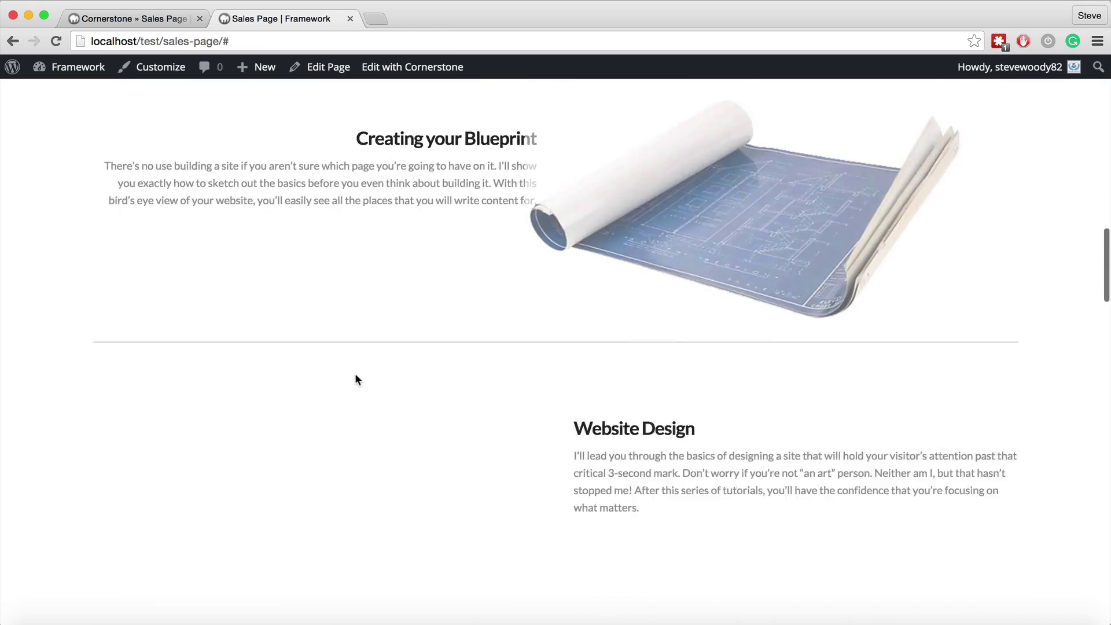
scroll(355, 375, down, 20)
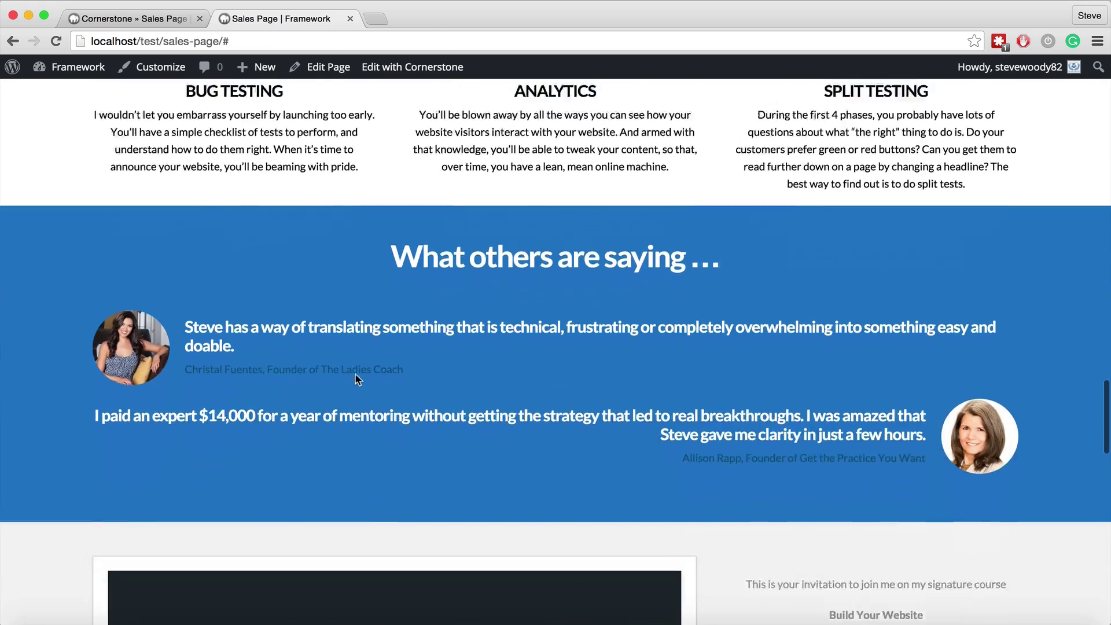
scroll(358, 379, down, 20)
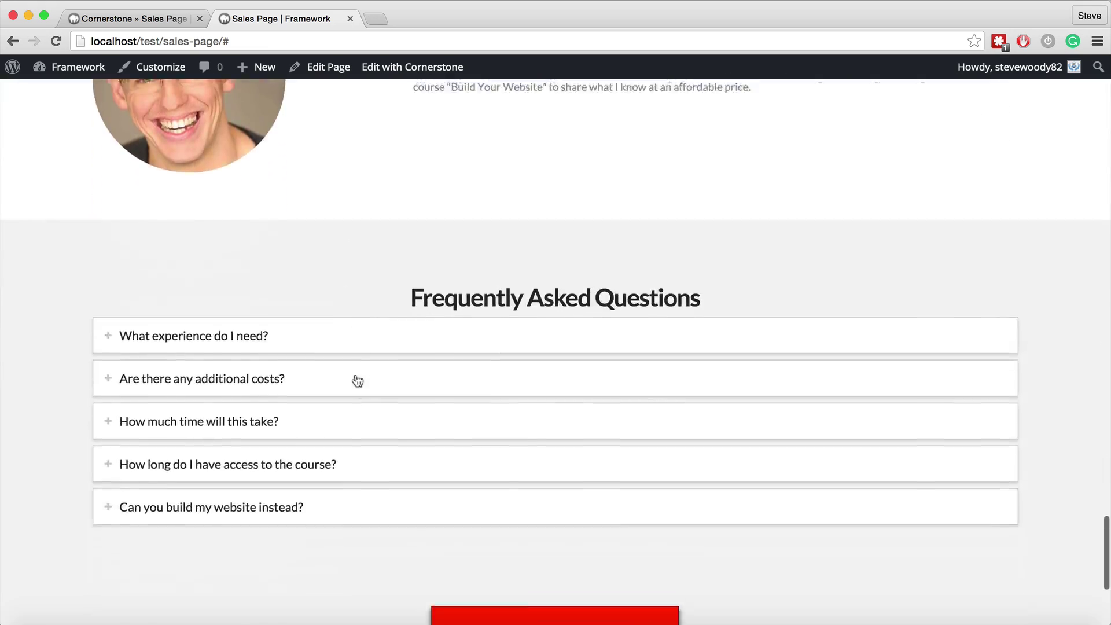
scroll(355, 379, down, 5)
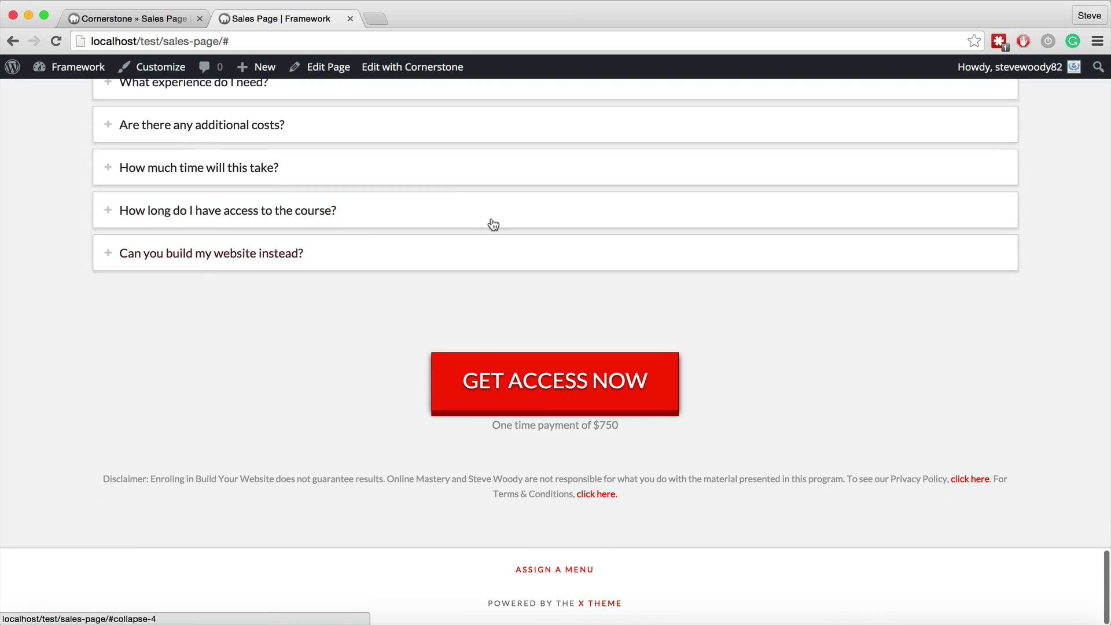
scroll(490, 217, up, 20)
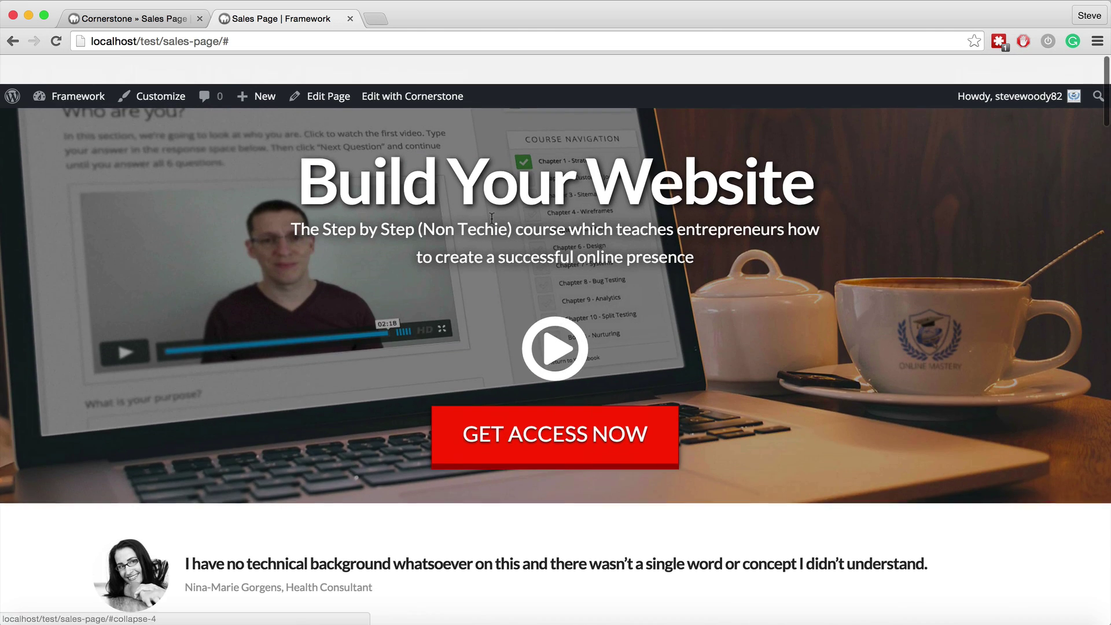